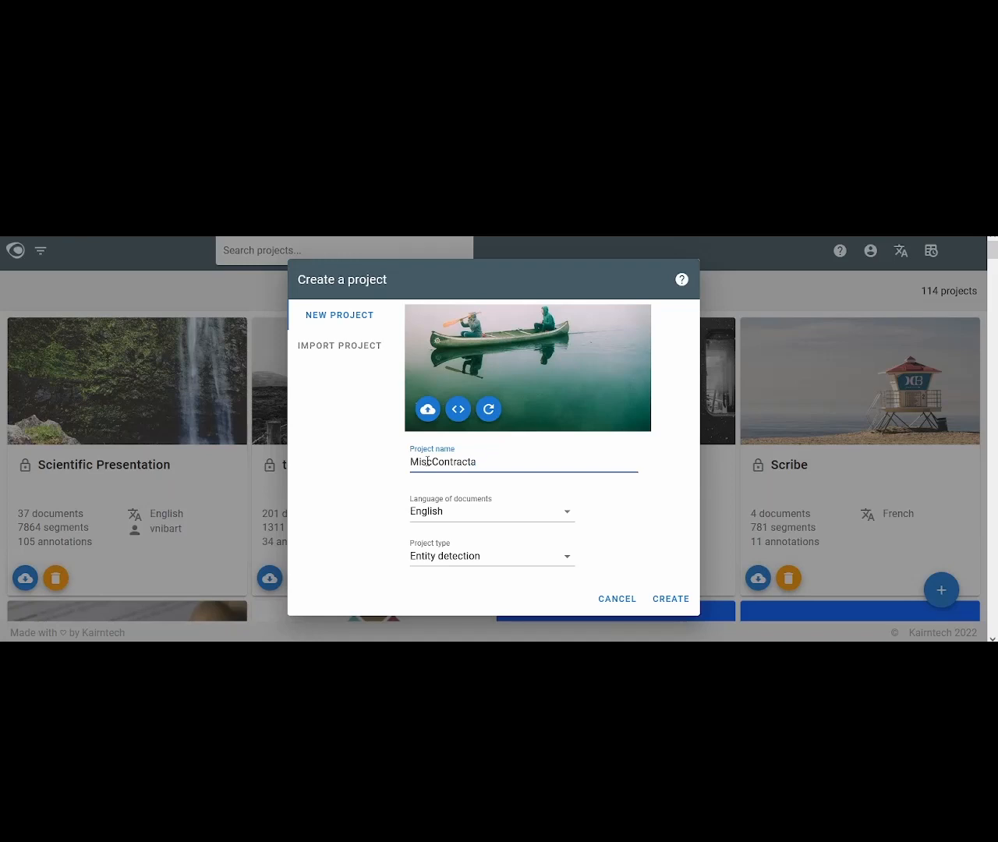
Set the project type to Text classification and create the English-language MiscContracts project.
{"action": "left_click", "coordinate": [438, 557]}
{"action": "left_click", "coordinate": [462, 596]}
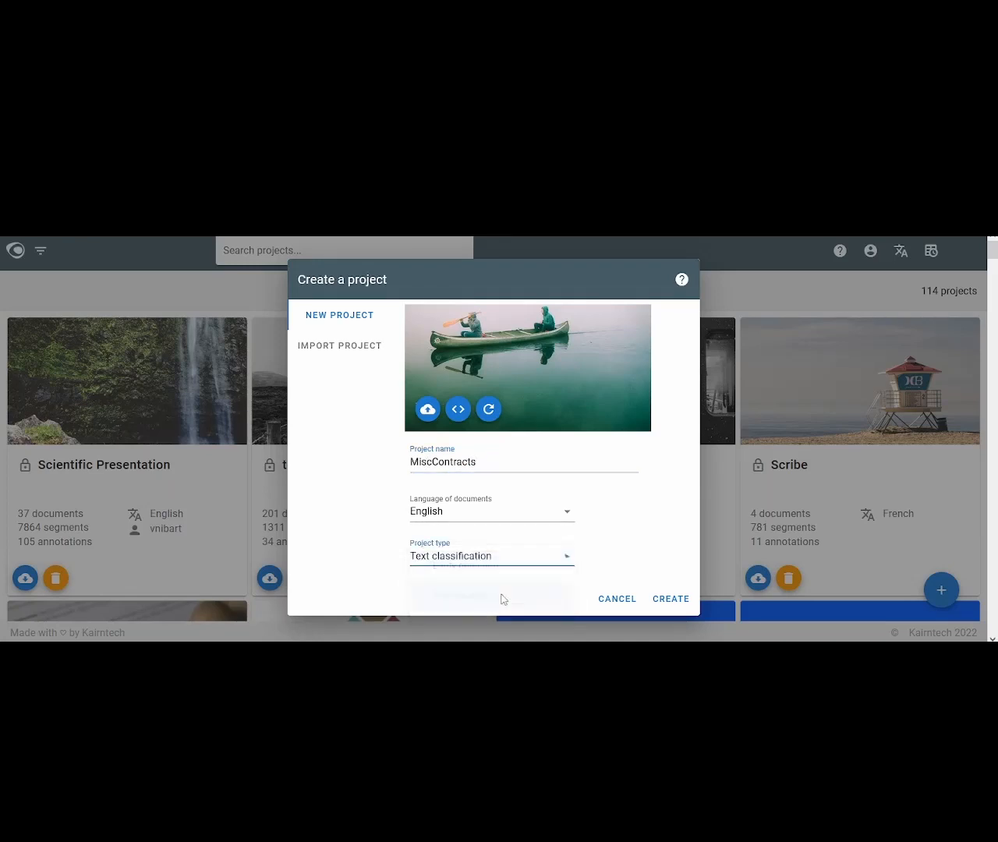
{"action": "left_click", "coordinate": [665, 600]}
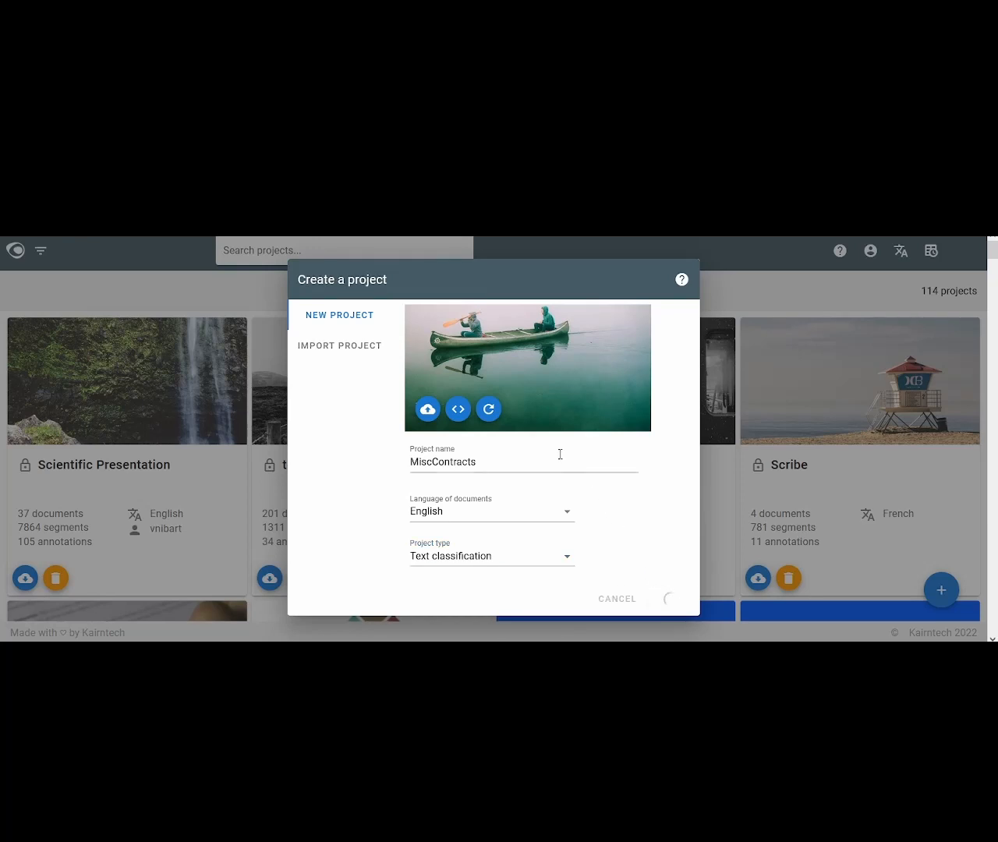
Import the MiscContracts zip archive into the new project and browse the first three imported documents.
{"action": "left_click", "coordinate": [454, 422]}
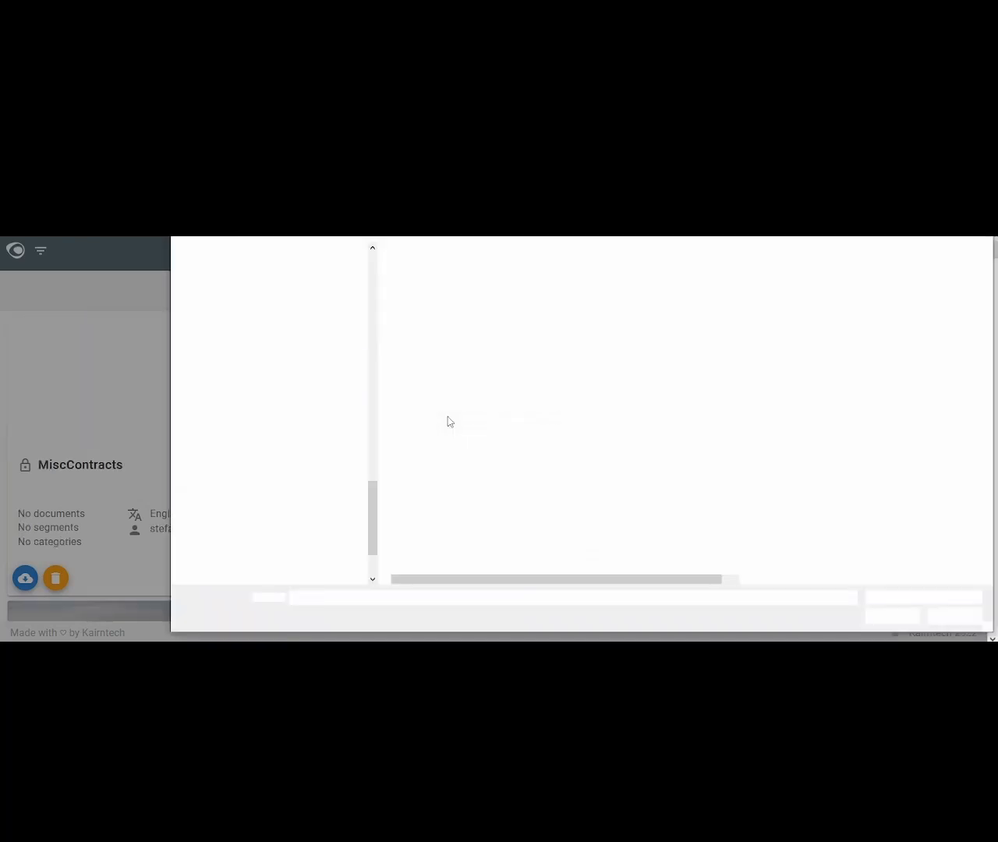
{"action": "left_click", "coordinate": [433, 363]}
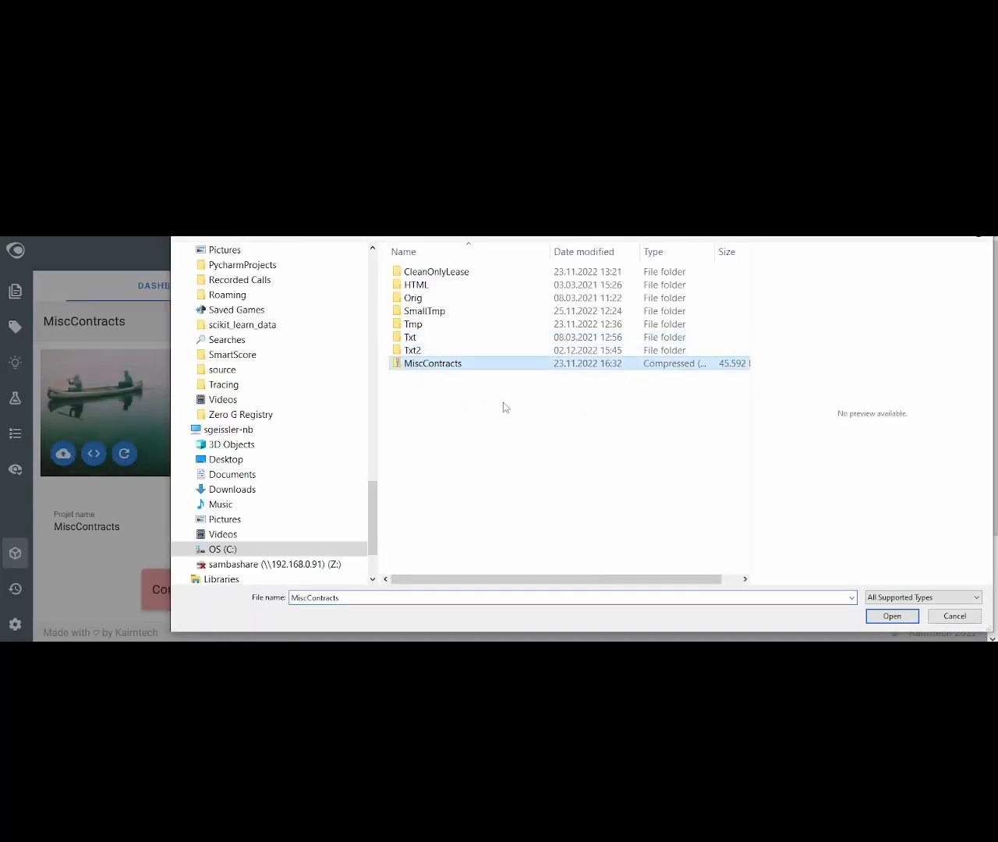
{"action": "left_click", "coordinate": [892, 616]}
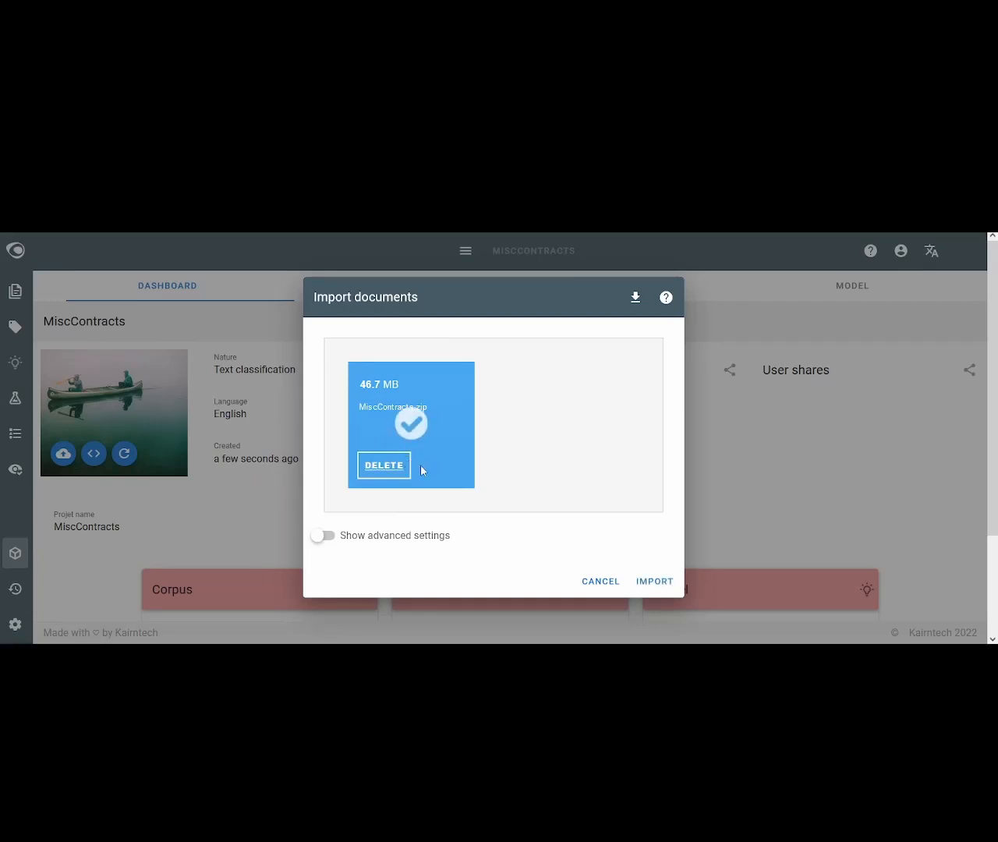
{"action": "left_click", "coordinate": [653, 586]}
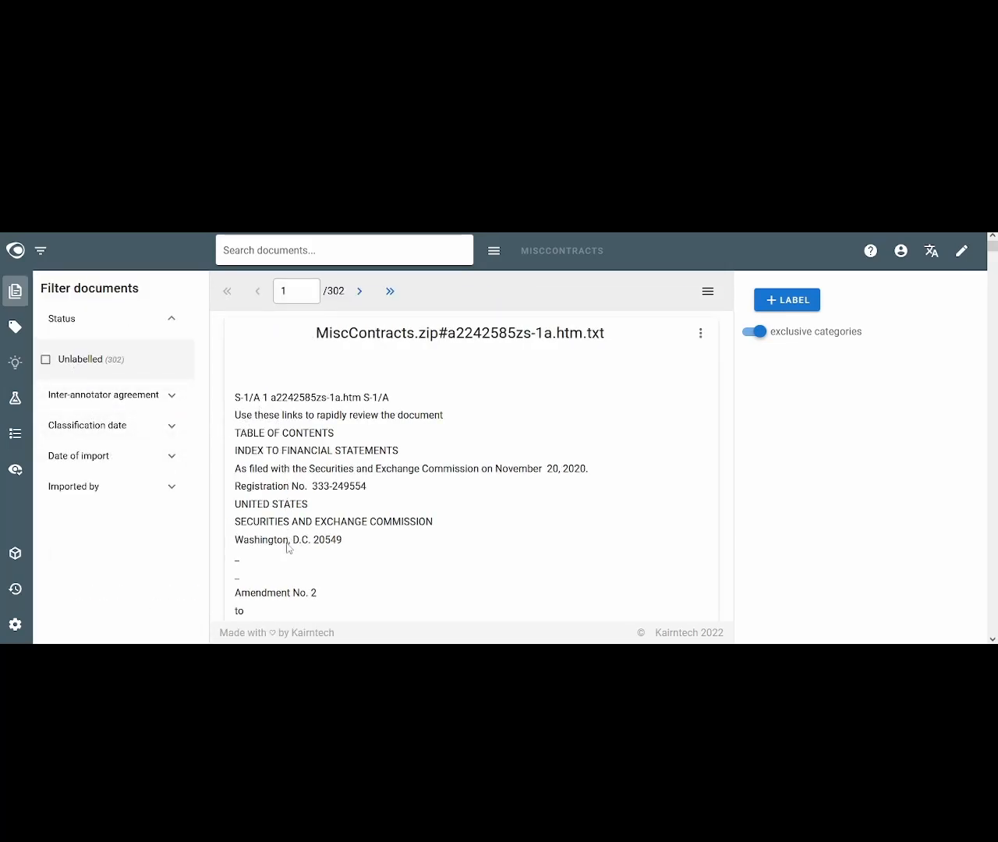
{"action": "left_click", "coordinate": [359, 295]}
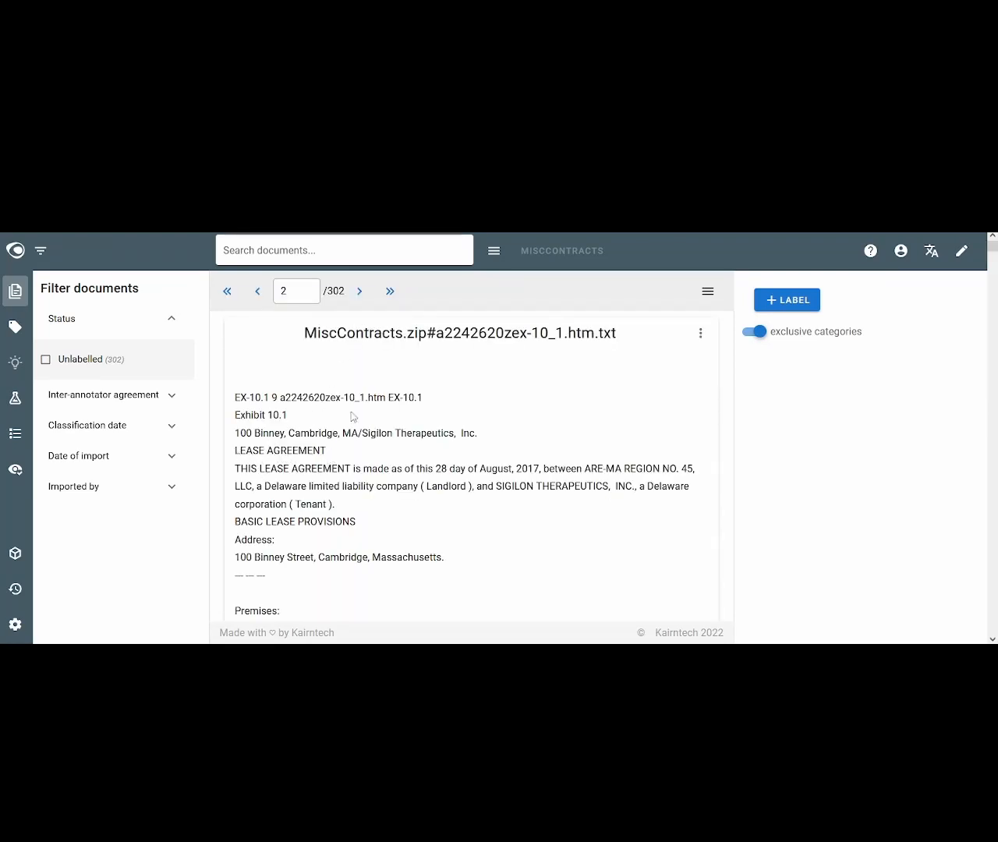
{"action": "left_click", "coordinate": [359, 293]}
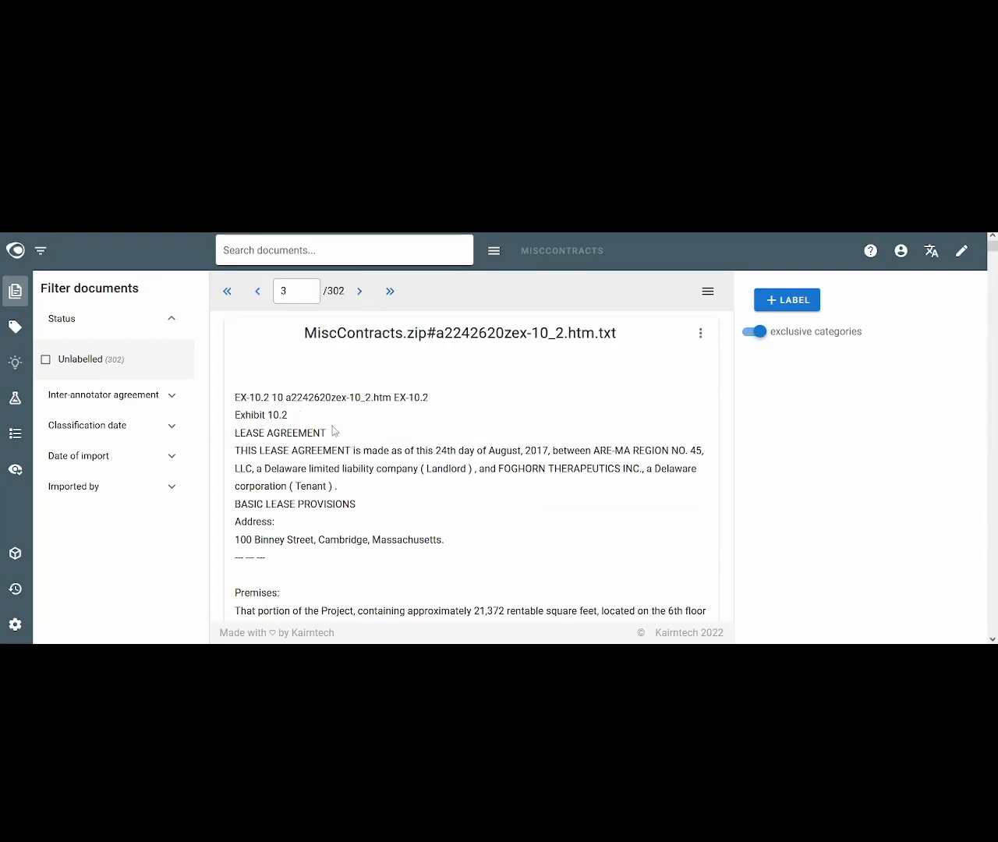
Create two labels for the project: a green LeaseContract and a red NoLeaseContract.
{"action": "left_click", "coordinate": [16, 328]}
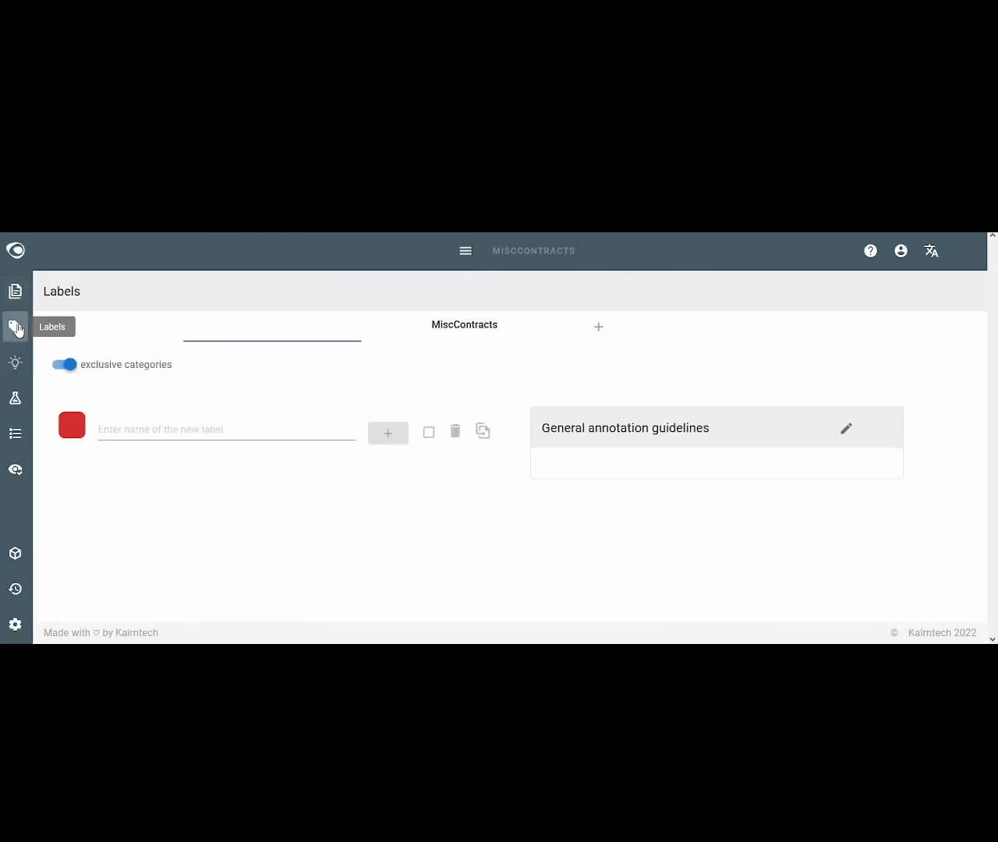
{"action": "left_click", "coordinate": [130, 431]}
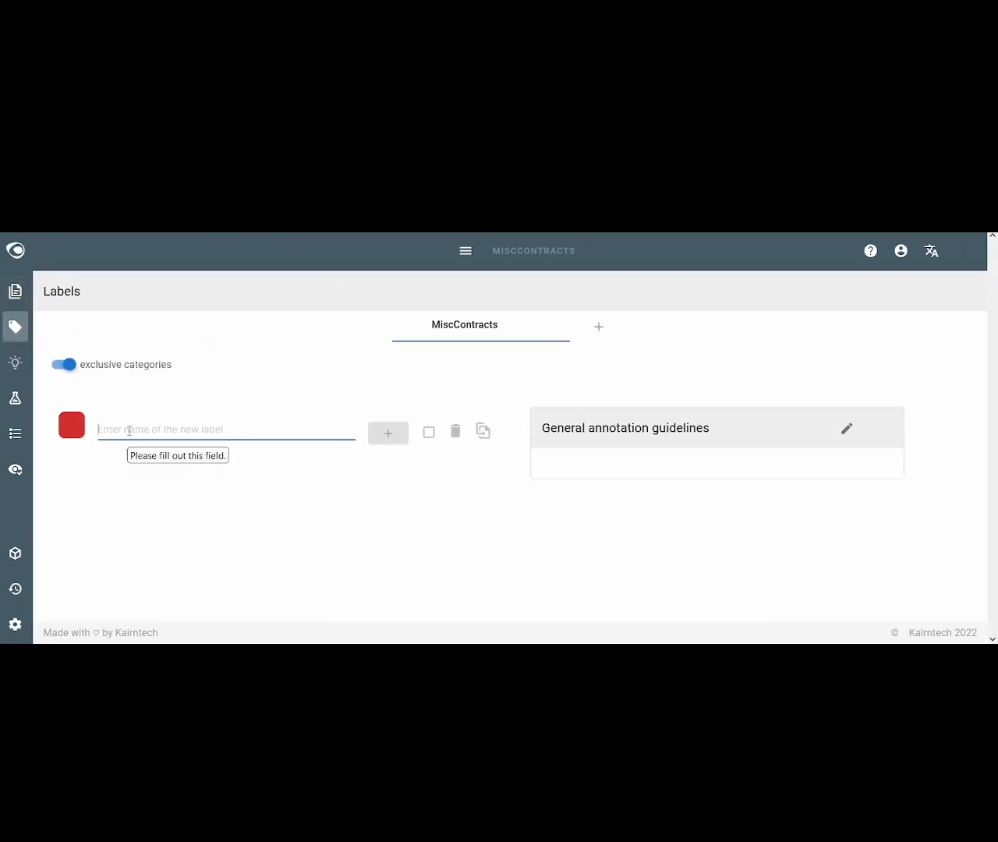
{"action": "type", "text": "LeaseContract"}
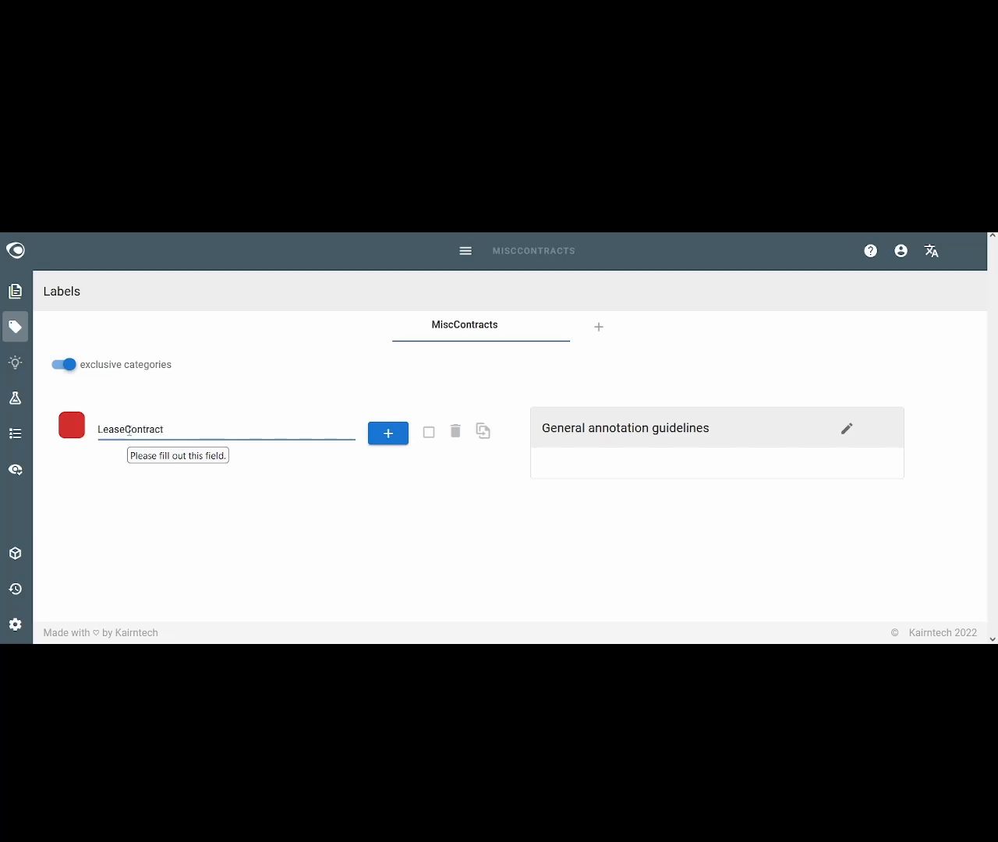
{"action": "left_click", "coordinate": [72, 425]}
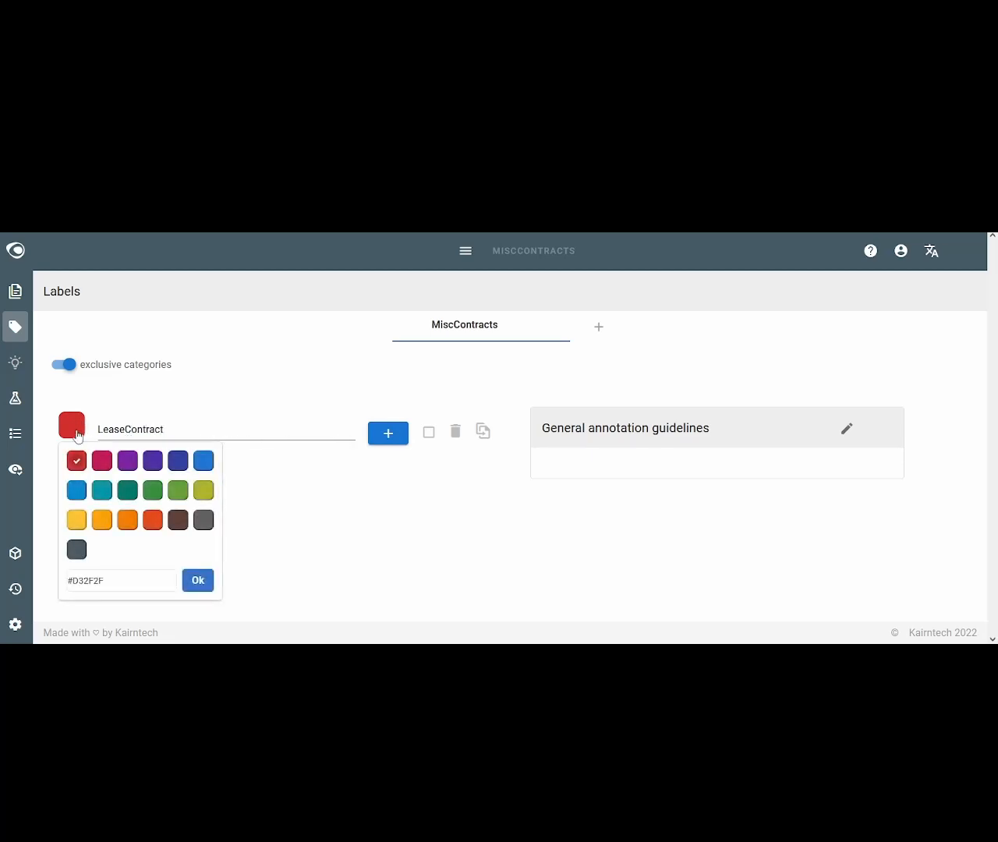
{"action": "left_click", "coordinate": [157, 491]}
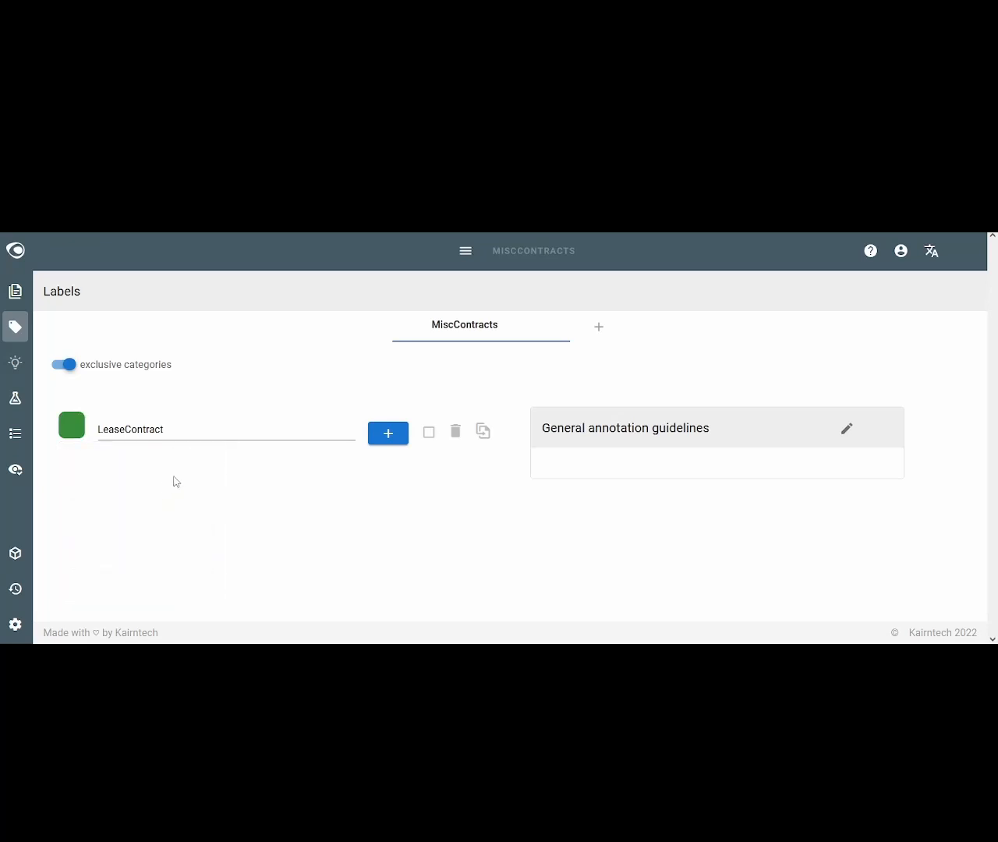
{"action": "left_click", "coordinate": [174, 430]}
{"action": "key", "text": "Return"}
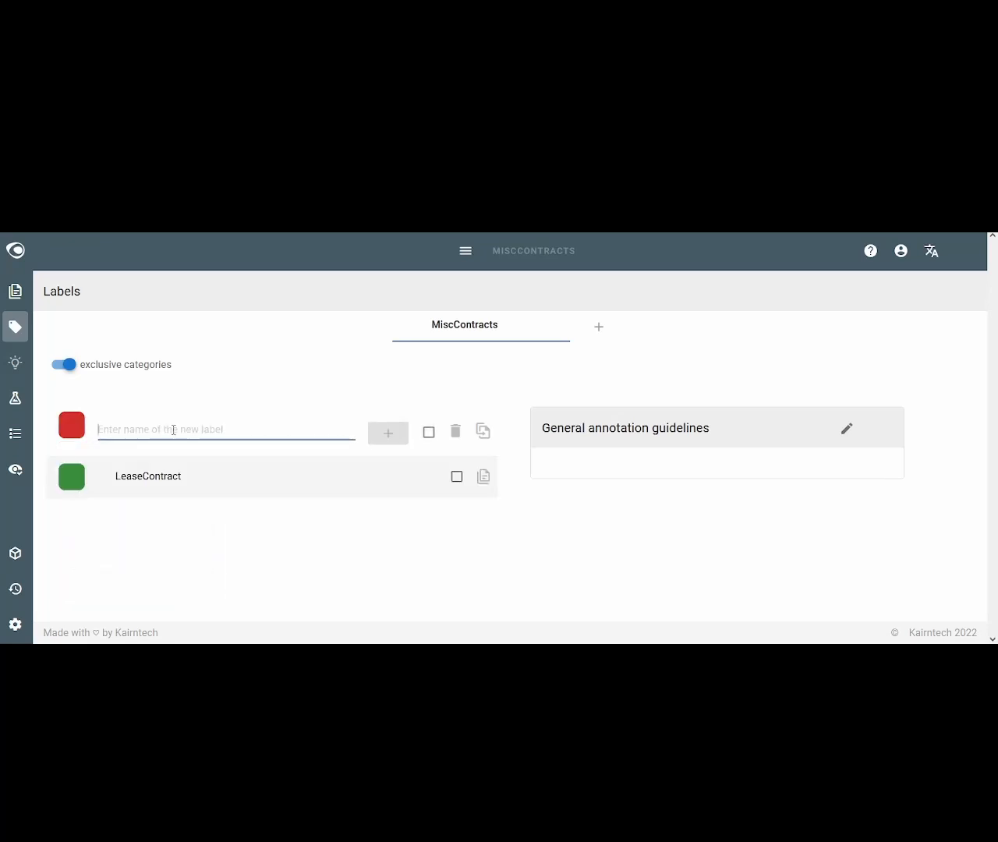
{"action": "type", "text": "NoLeaseContract"}
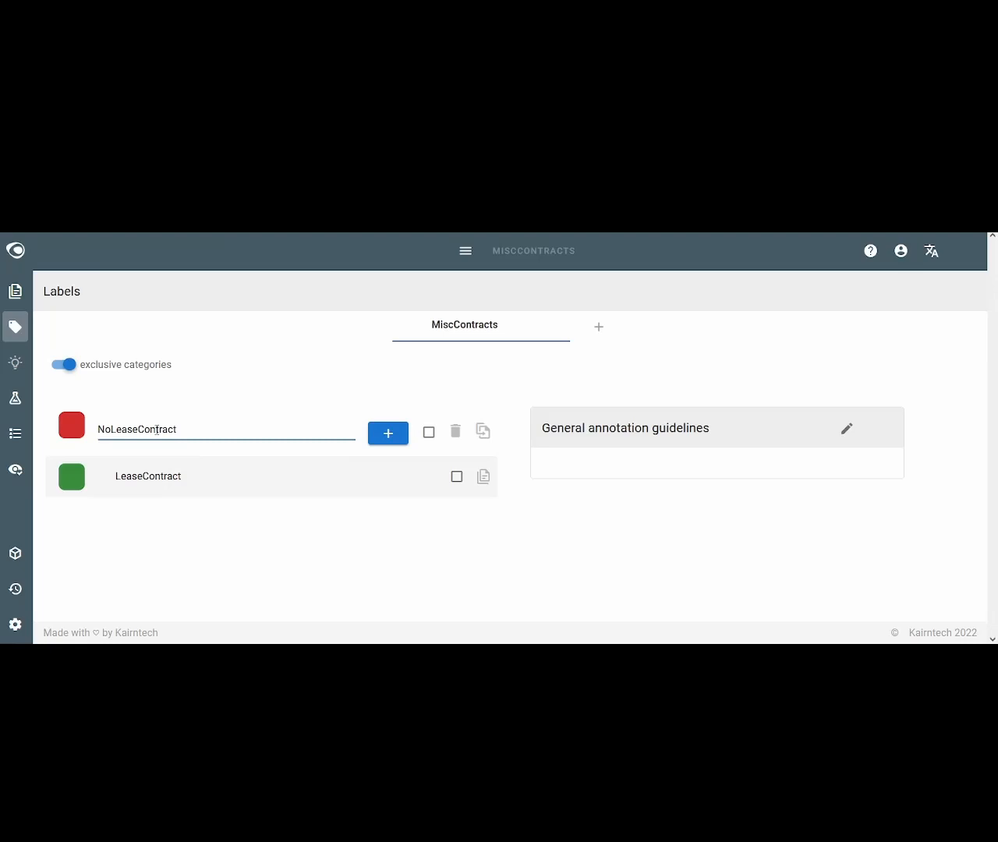
{"action": "key", "text": "Return"}
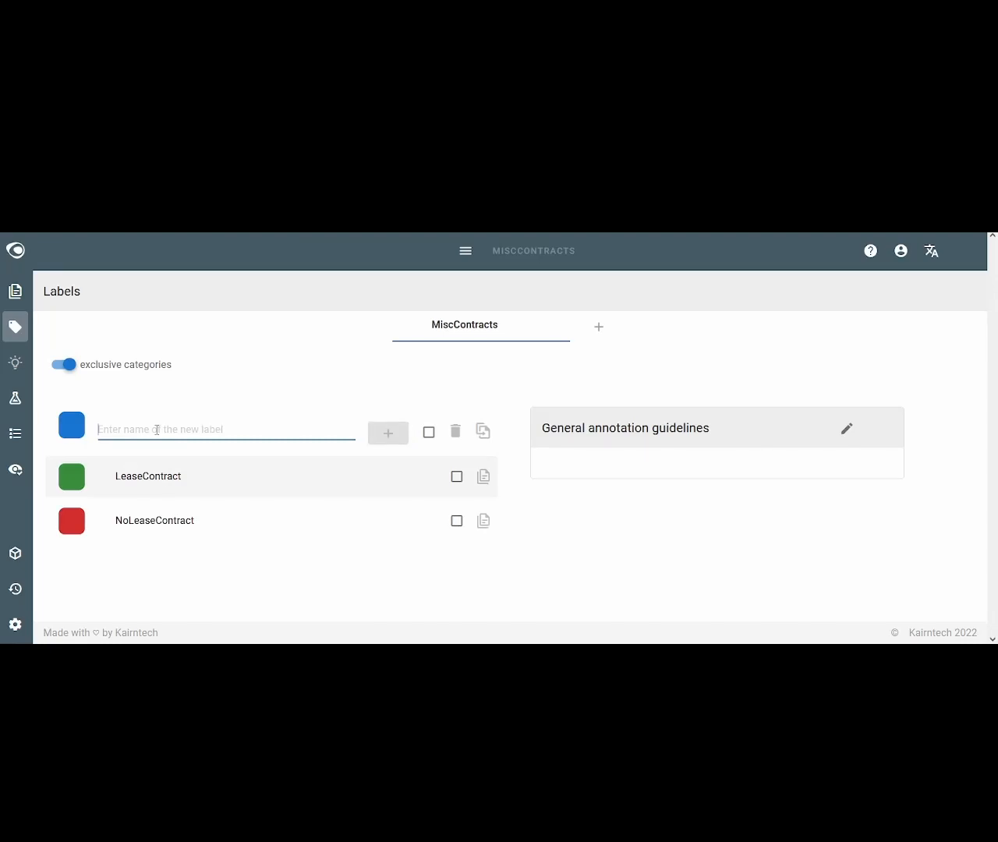
Label the first document as NoLeaseContract and documents 2 to 4 as LeaseContract.
{"action": "left_click", "coordinate": [16, 295]}
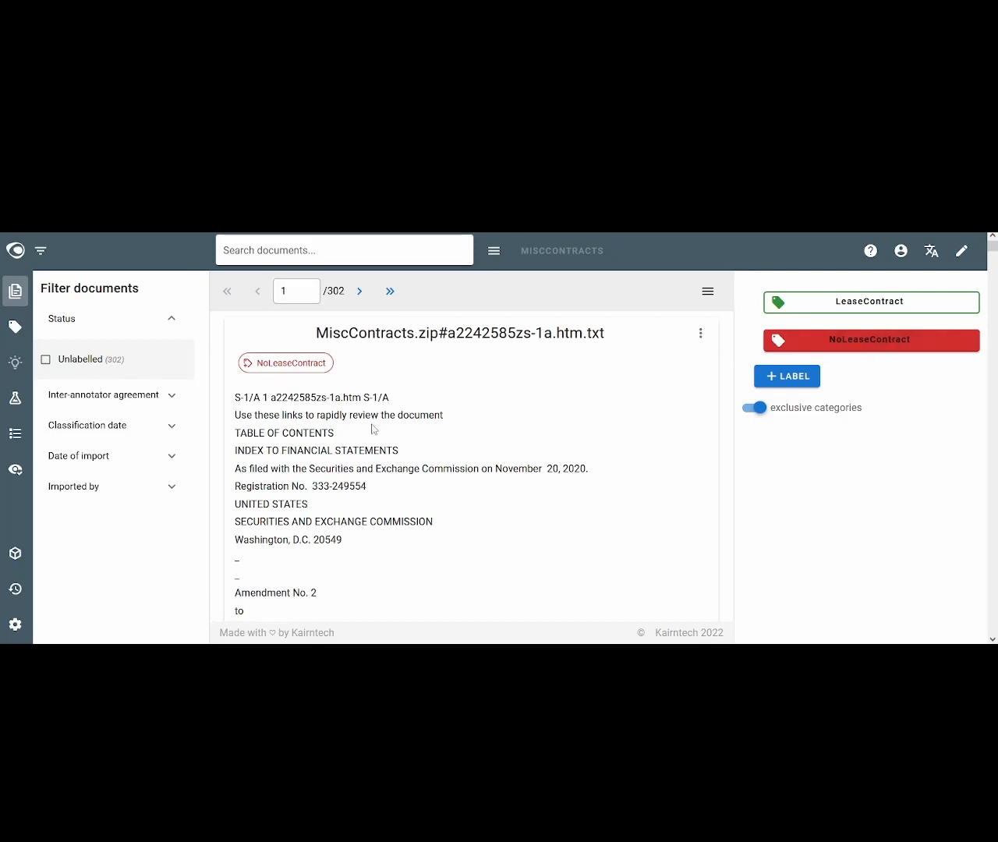
{"action": "left_click", "coordinate": [293, 364]}
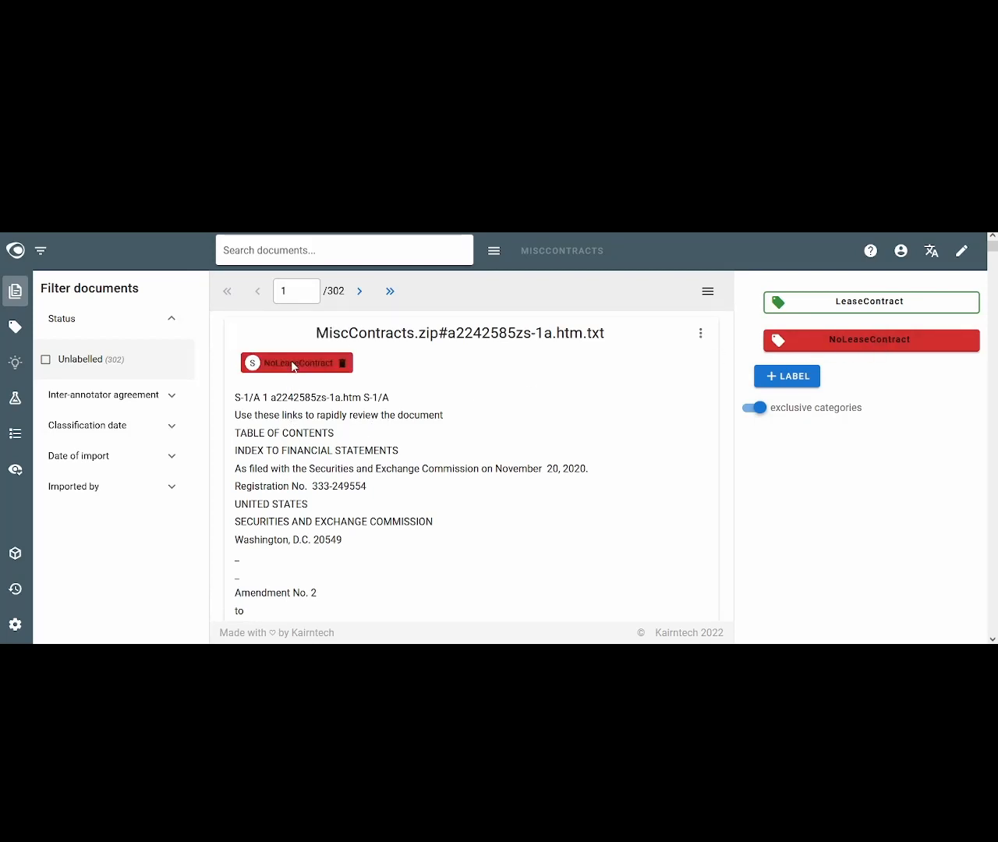
{"action": "left_click", "coordinate": [361, 294]}
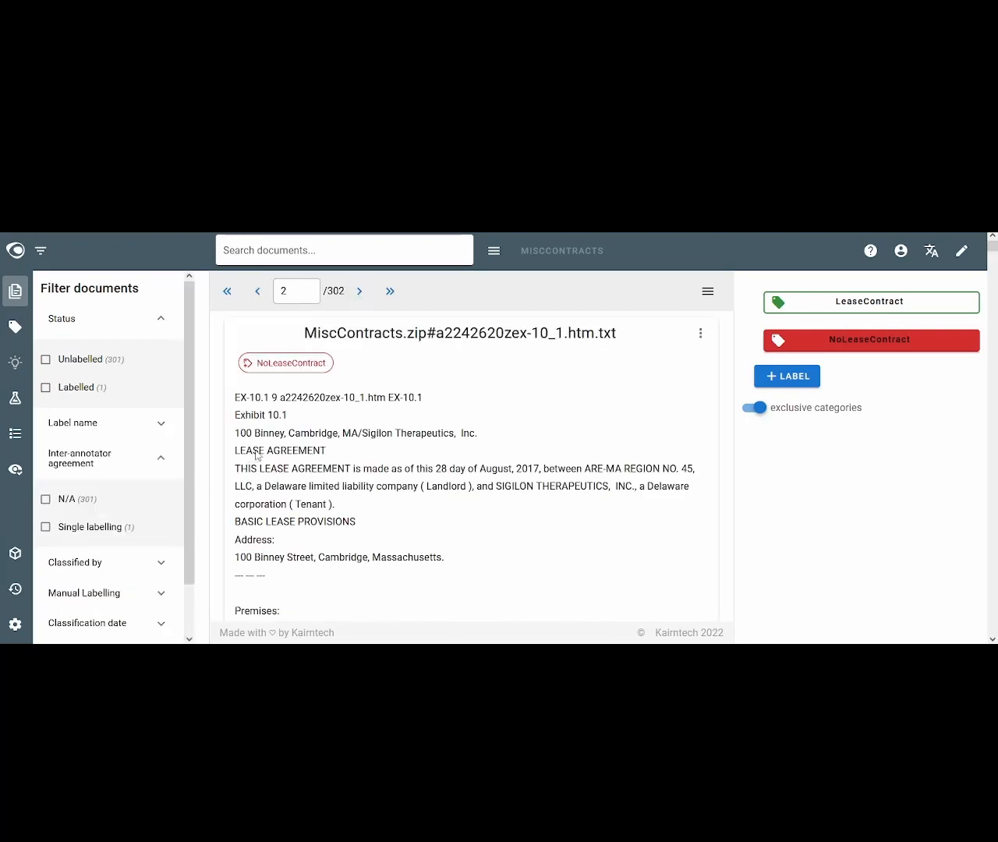
{"action": "left_click", "coordinate": [858, 308]}
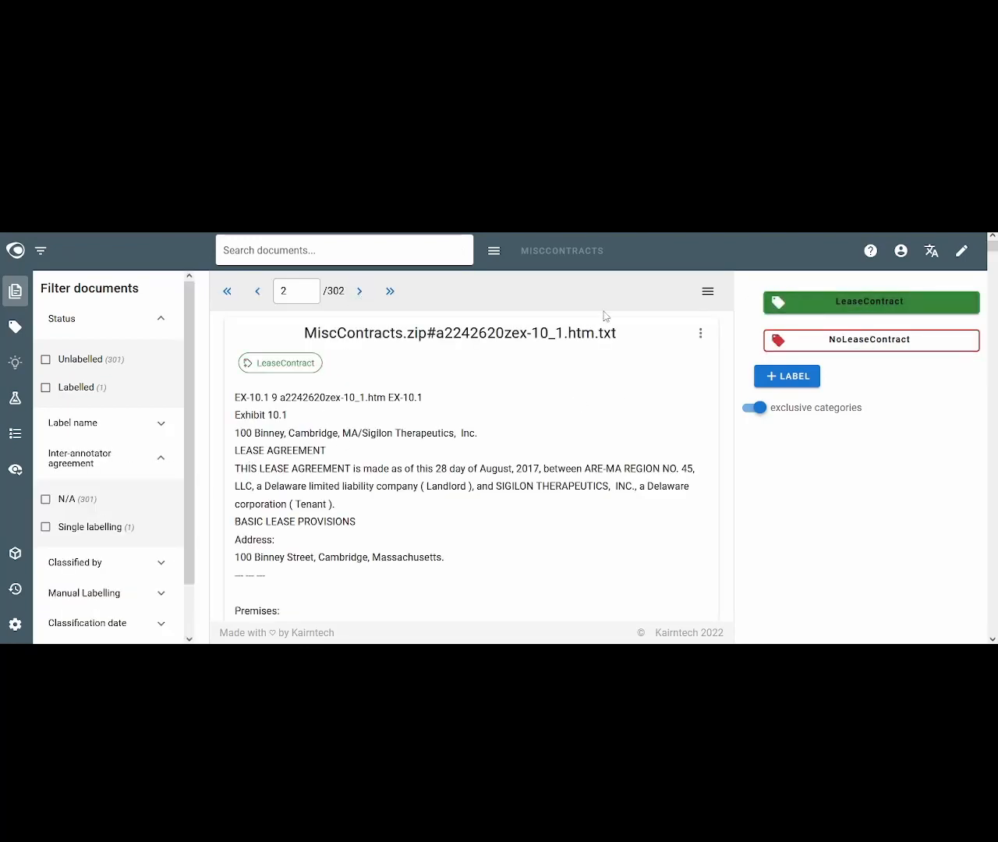
{"action": "left_click", "coordinate": [282, 368]}
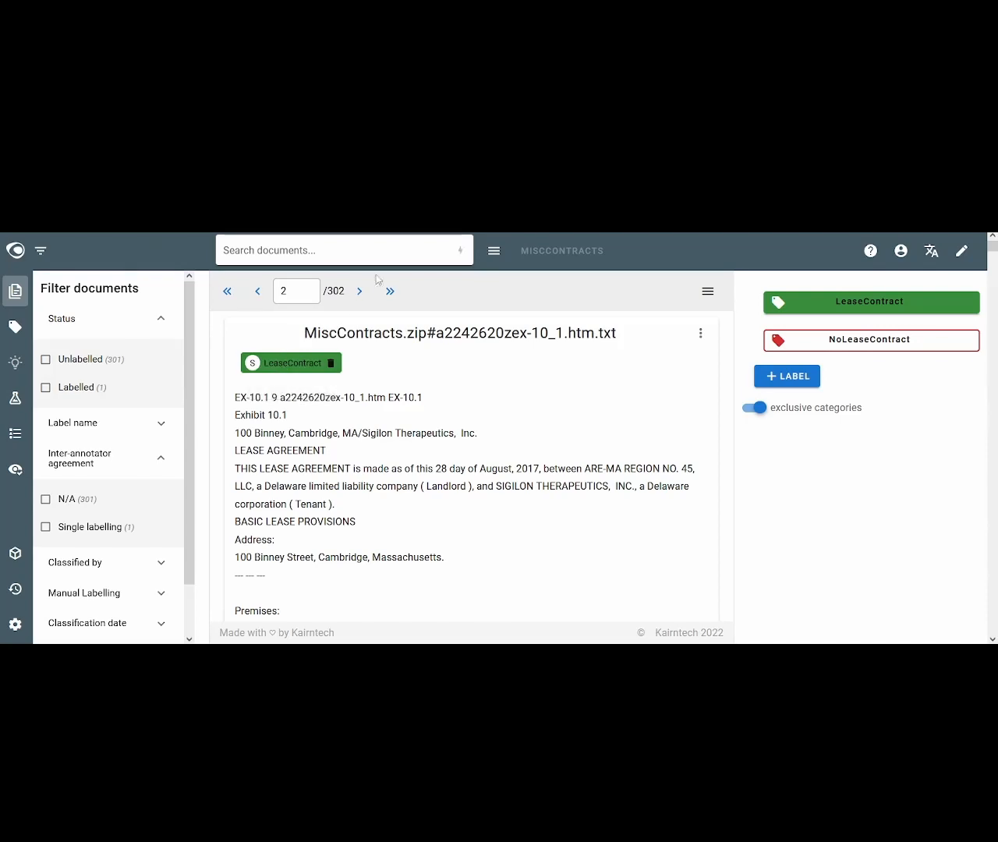
{"action": "left_click", "coordinate": [361, 293]}
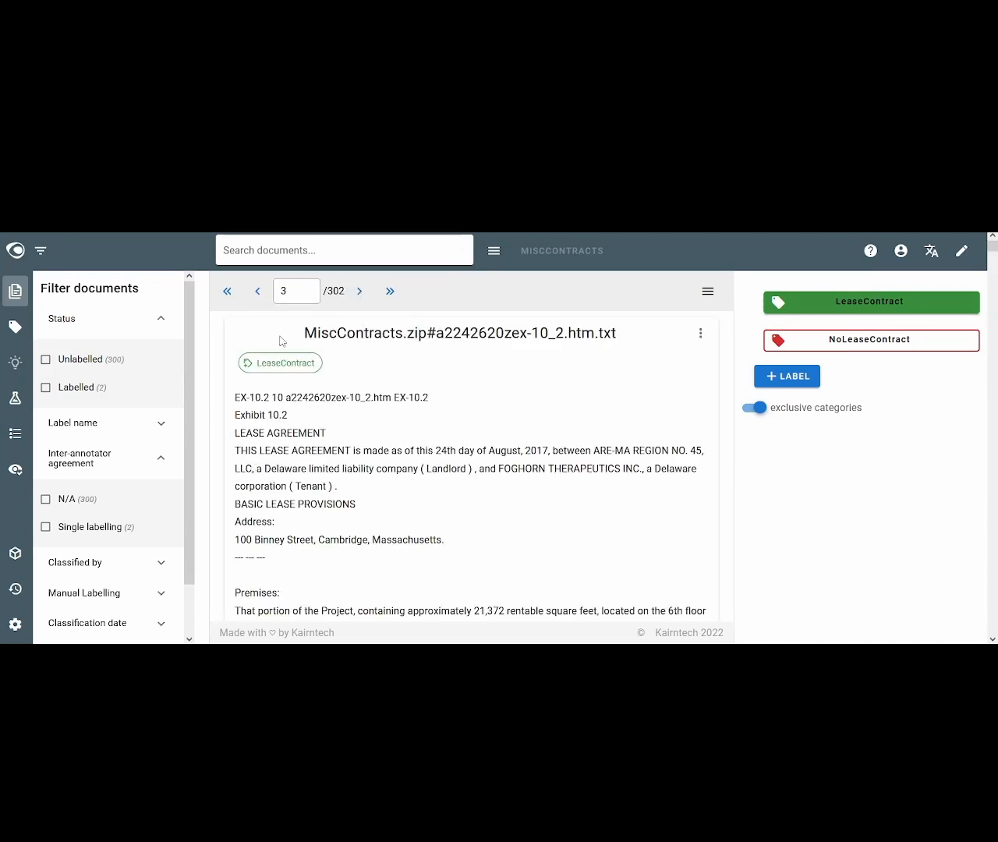
{"action": "left_click", "coordinate": [289, 363]}
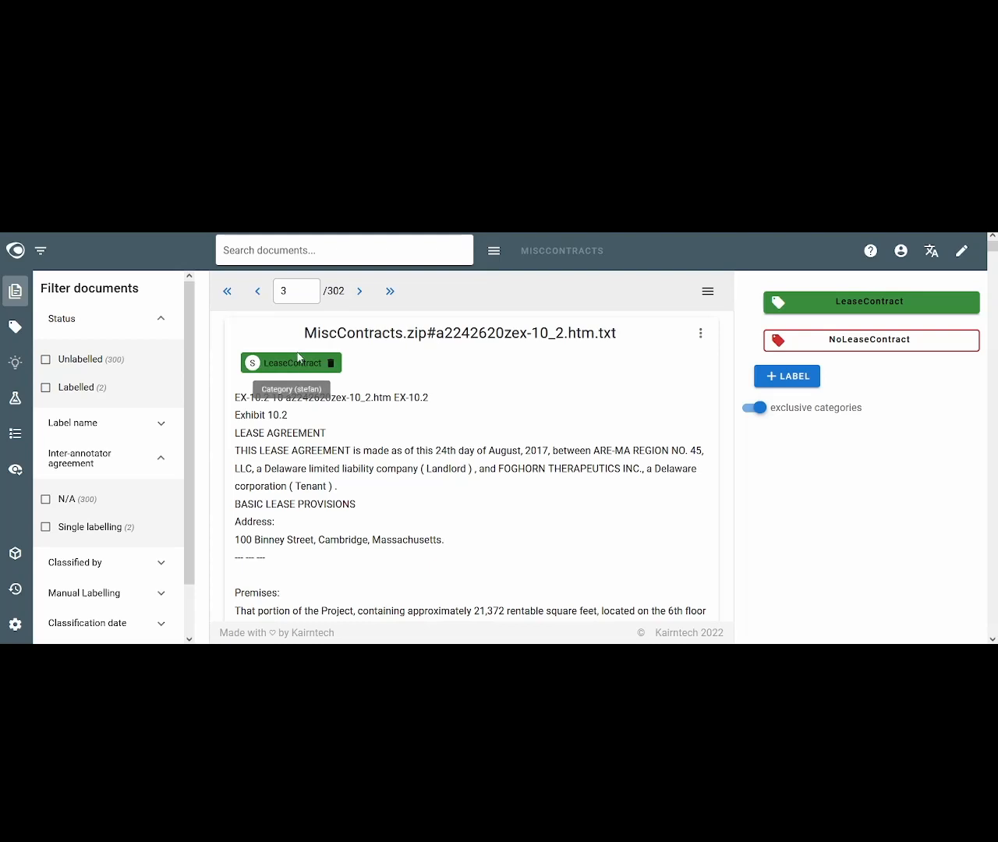
{"action": "left_click", "coordinate": [360, 294]}
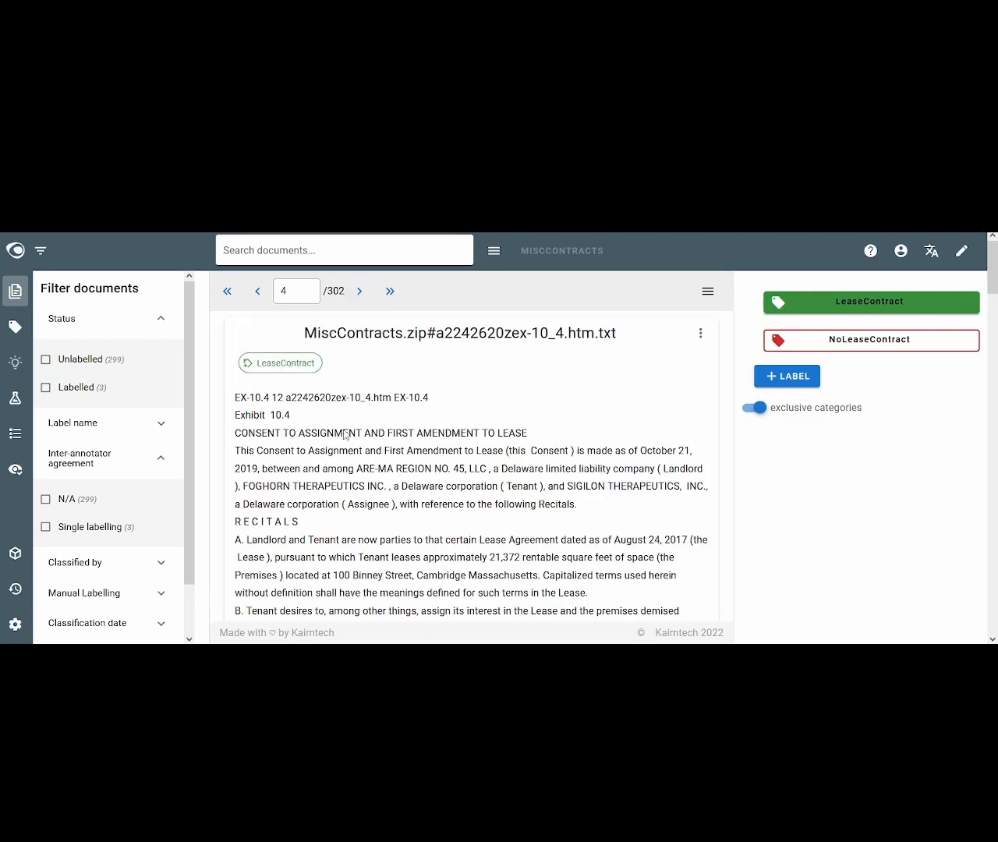
{"action": "left_click", "coordinate": [289, 363]}
Label documents 5 and 6 as NoLeaseContract.
{"action": "left_click", "coordinate": [361, 293]}
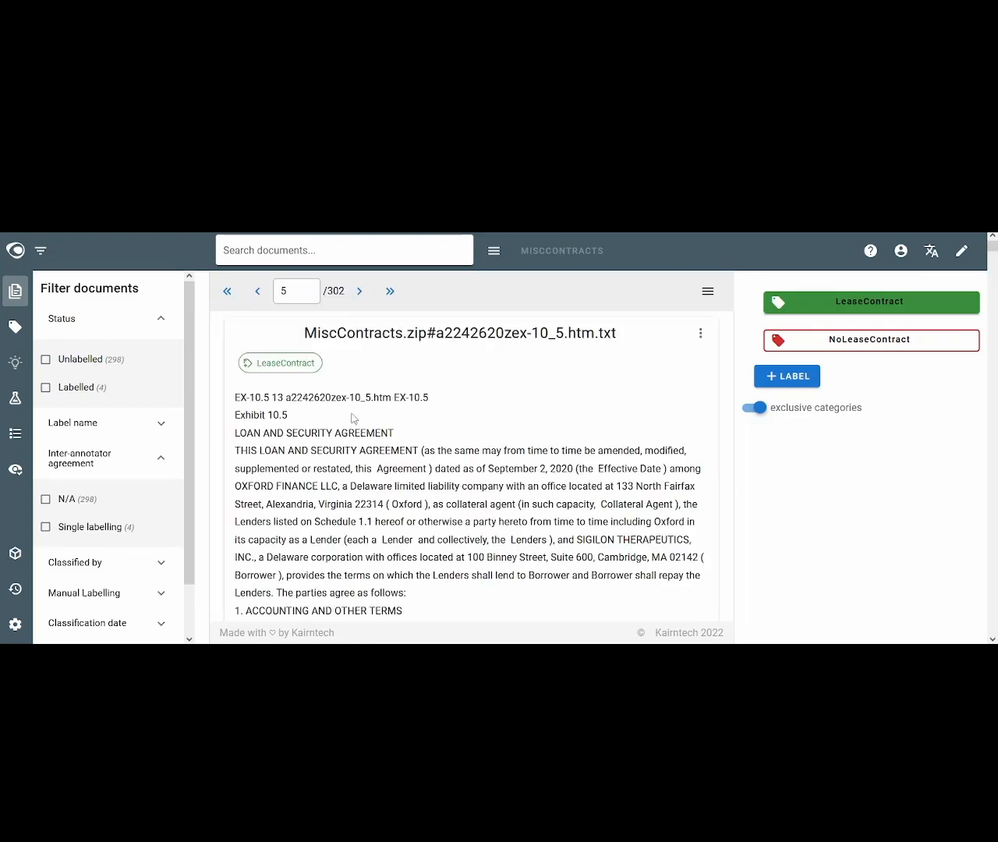
{"action": "left_click", "coordinate": [854, 348]}
{"action": "left_click", "coordinate": [288, 362]}
{"action": "left_click", "coordinate": [360, 295]}
{"action": "left_click", "coordinate": [288, 362]}
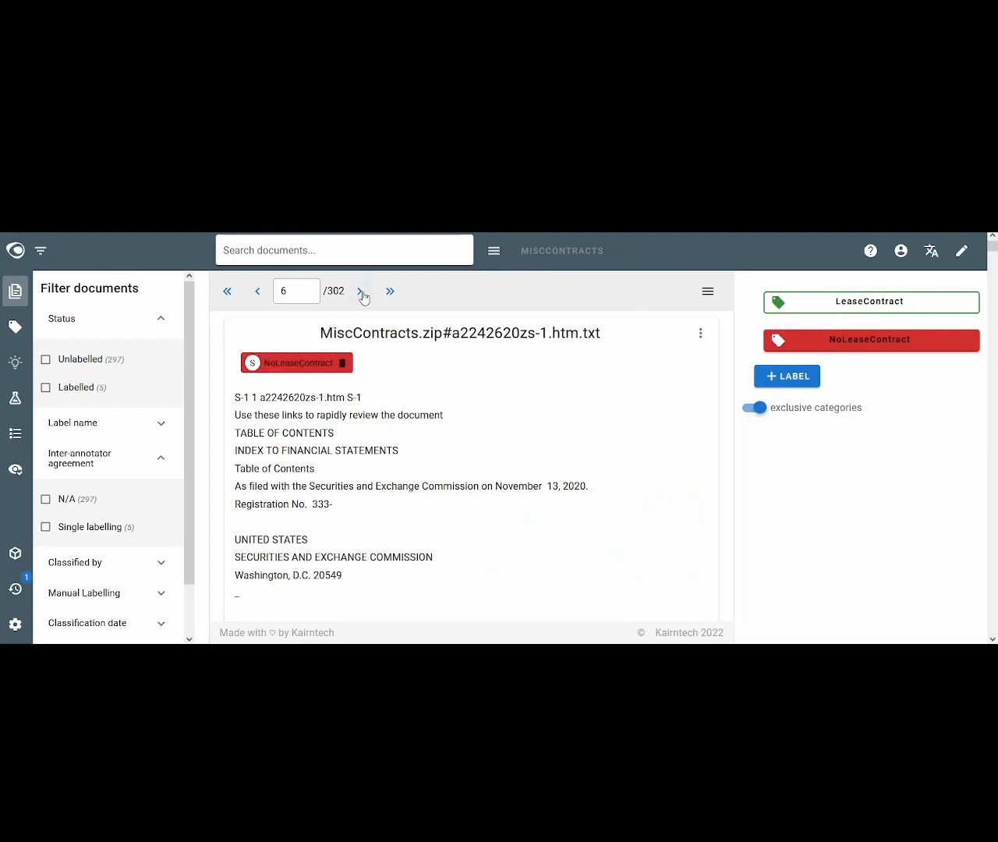
Classify documents 7 to 9, assigning NoLeaseContract to document 9.
{"action": "left_click", "coordinate": [362, 294]}
{"action": "left_click", "coordinate": [288, 363]}
{"action": "left_click", "coordinate": [360, 293]}
{"action": "left_click", "coordinate": [290, 364]}
{"action": "left_click", "coordinate": [360, 293]}
{"action": "left_click", "coordinate": [858, 343]}
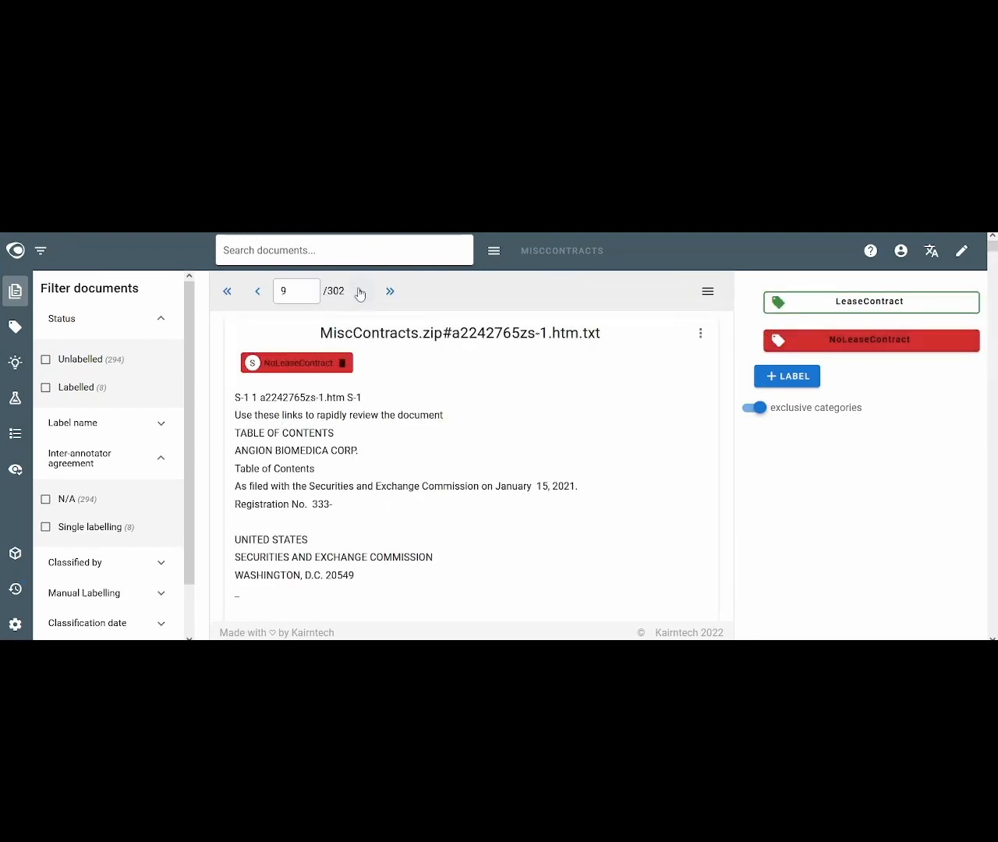
Label documents 10 to 12 as NoLeaseContract.
{"action": "left_click", "coordinate": [359, 294]}
{"action": "left_click", "coordinate": [289, 364]}
{"action": "left_click", "coordinate": [360, 293]}
{"action": "left_click", "coordinate": [288, 363]}
{"action": "left_click", "coordinate": [360, 293]}
{"action": "left_click", "coordinate": [289, 363]}
Label documents 13 to 16 as NoLeaseContract.
{"action": "left_click", "coordinate": [360, 294]}
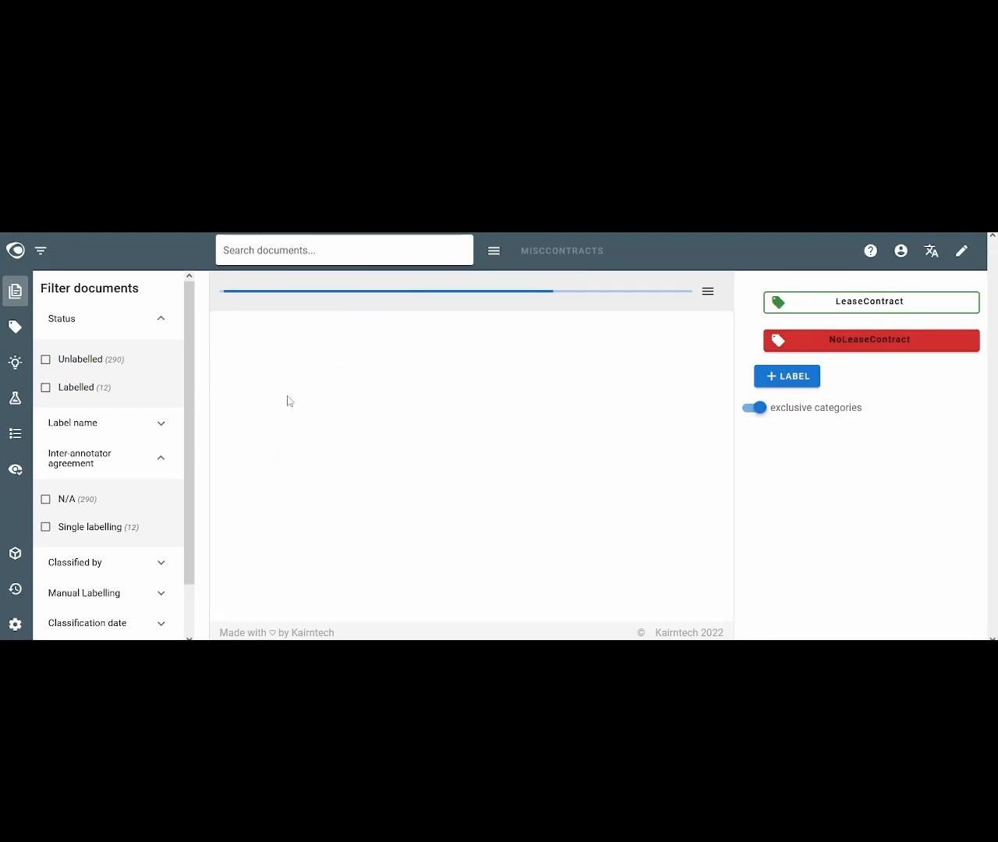
{"action": "left_click", "coordinate": [288, 363]}
{"action": "left_click", "coordinate": [361, 294]}
{"action": "left_click", "coordinate": [289, 362]}
{"action": "left_click", "coordinate": [360, 293]}
{"action": "left_click", "coordinate": [288, 362]}
Label documents 17 to 19 as NoLeaseContract.
{"action": "left_click", "coordinate": [361, 293]}
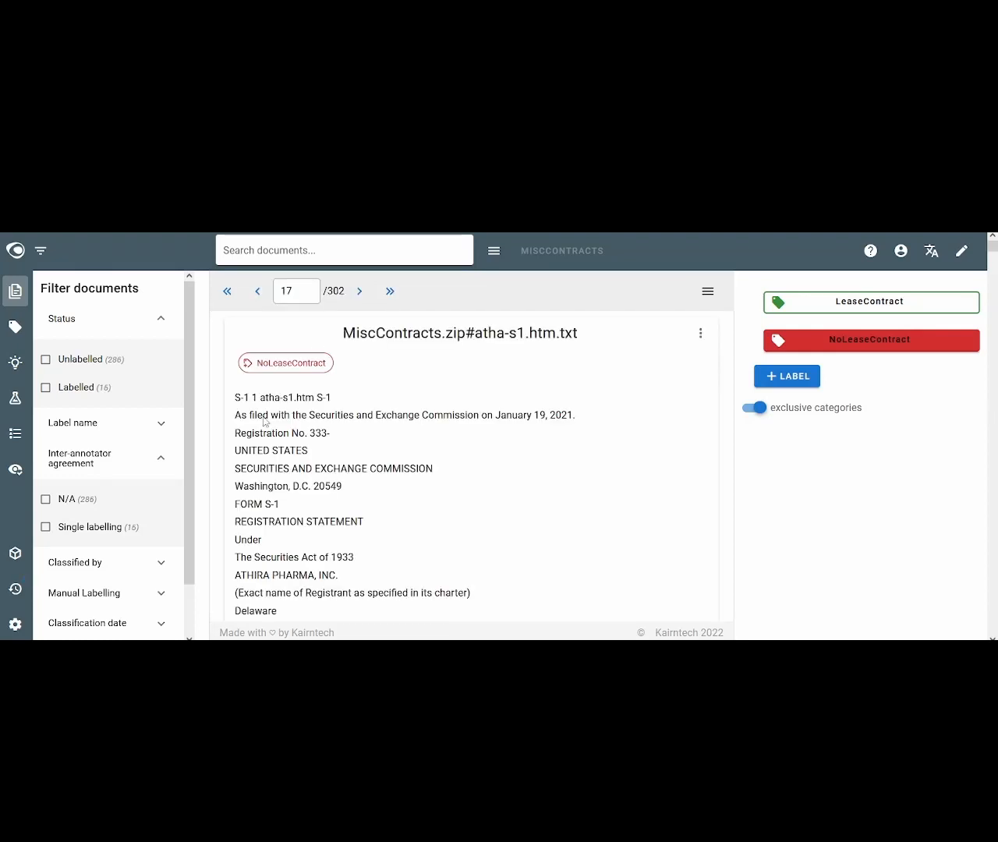
{"action": "left_click", "coordinate": [289, 363]}
{"action": "left_click", "coordinate": [360, 293]}
{"action": "left_click", "coordinate": [288, 363]}
{"action": "left_click", "coordinate": [360, 293]}
{"action": "left_click", "coordinate": [288, 362]}
Label documents 20 to 22 as LeaseContract and document 23 as NoLeaseContract.
{"action": "left_click", "coordinate": [361, 293]}
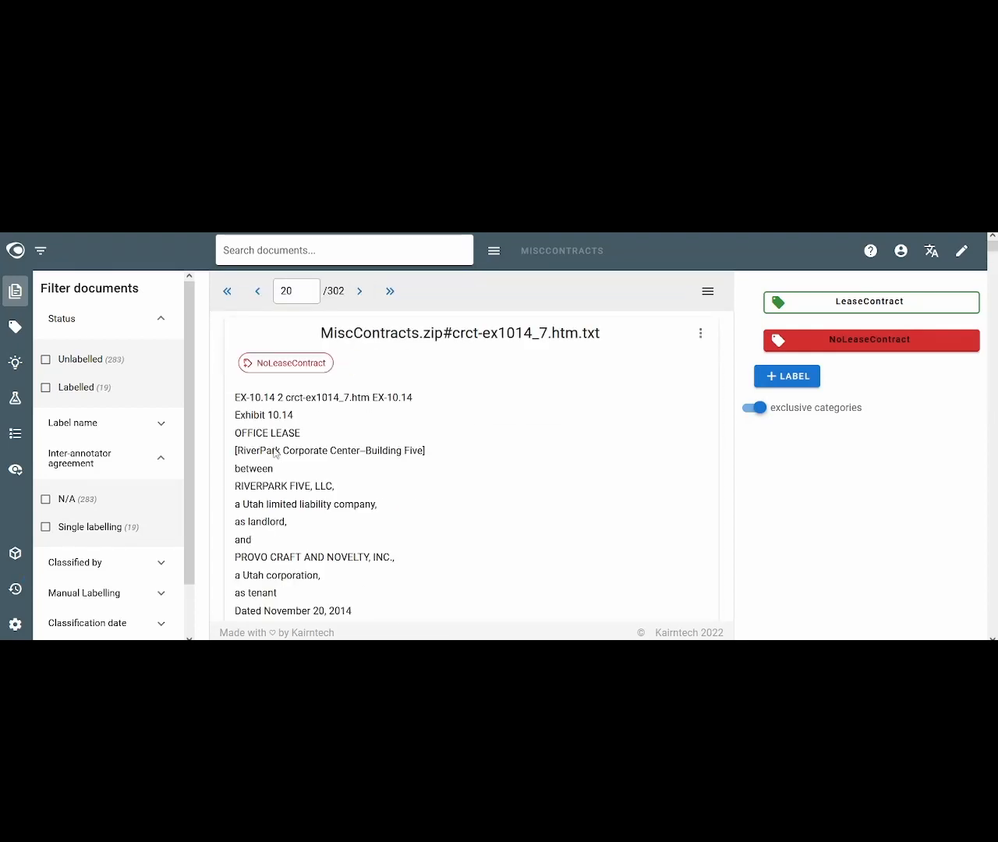
{"action": "left_click", "coordinate": [865, 302]}
{"action": "left_click", "coordinate": [360, 293]}
{"action": "left_click", "coordinate": [300, 362]}
{"action": "left_click", "coordinate": [360, 293]}
{"action": "left_click", "coordinate": [312, 363]}
{"action": "left_click", "coordinate": [361, 293]}
{"action": "left_click", "coordinate": [803, 342]}
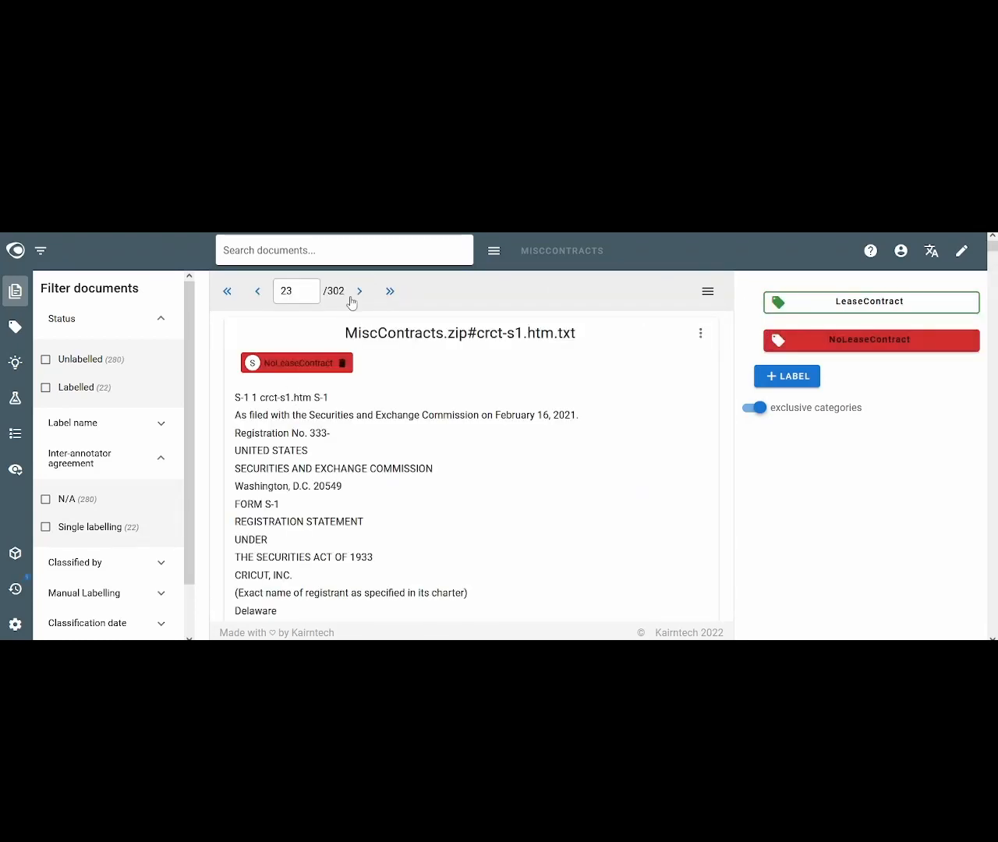
Label documents 24 to 27 as NoLeaseContract.
{"action": "left_click", "coordinate": [360, 293]}
{"action": "left_click", "coordinate": [294, 364]}
{"action": "left_click", "coordinate": [301, 363]}
{"action": "left_click", "coordinate": [281, 365]}
{"action": "left_click", "coordinate": [278, 363]}
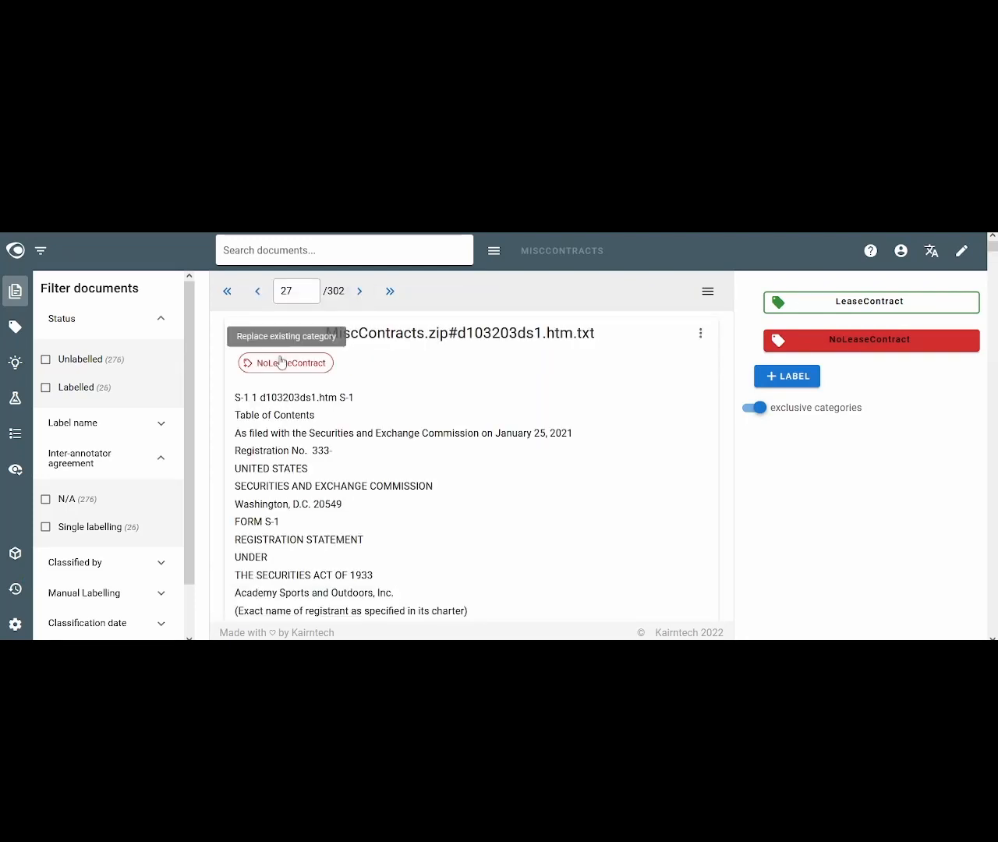
{"action": "left_click", "coordinate": [277, 366]}
Classify documents 28 to 30, using LeaseContract for document 29 and NoLeaseContract for document 30.
{"action": "left_click", "coordinate": [360, 294]}
{"action": "left_click", "coordinate": [803, 307]}
{"action": "left_click", "coordinate": [361, 293]}
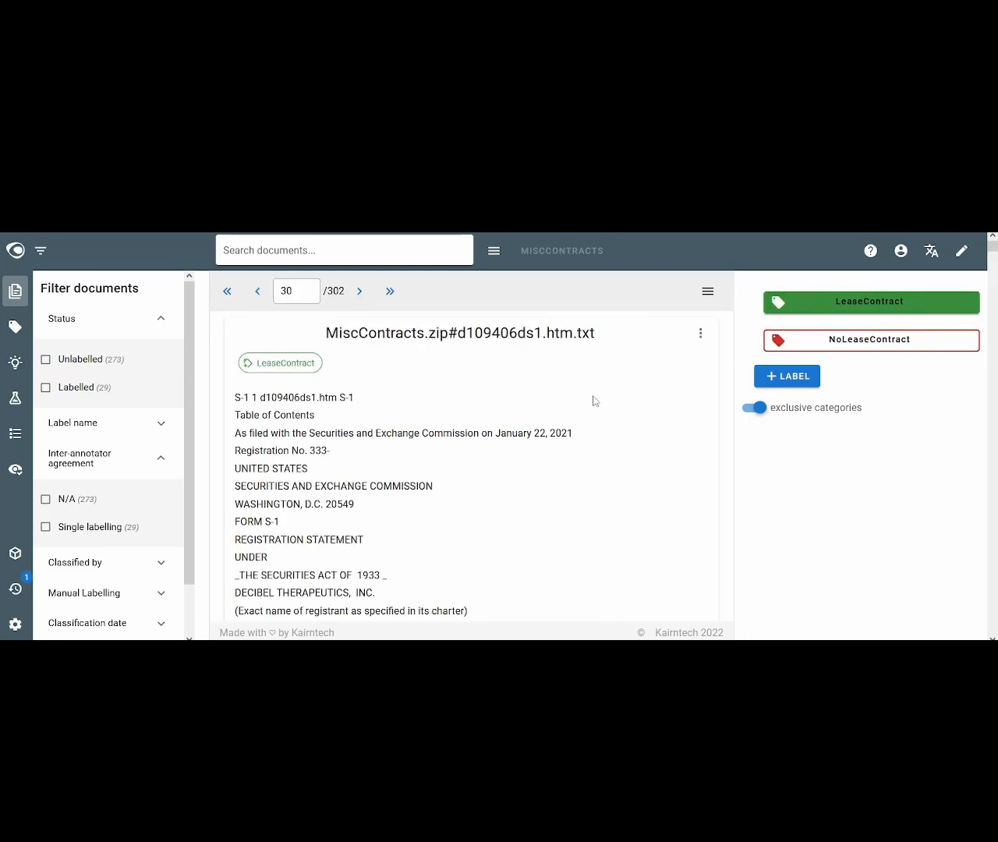
{"action": "left_click", "coordinate": [803, 341]}
Continue classifying documents from document 31 onward, and open the model's label suggestions.
{"action": "left_click", "coordinate": [360, 293]}
{"action": "left_click", "coordinate": [249, 364]}
{"action": "left_click", "coordinate": [278, 370]}
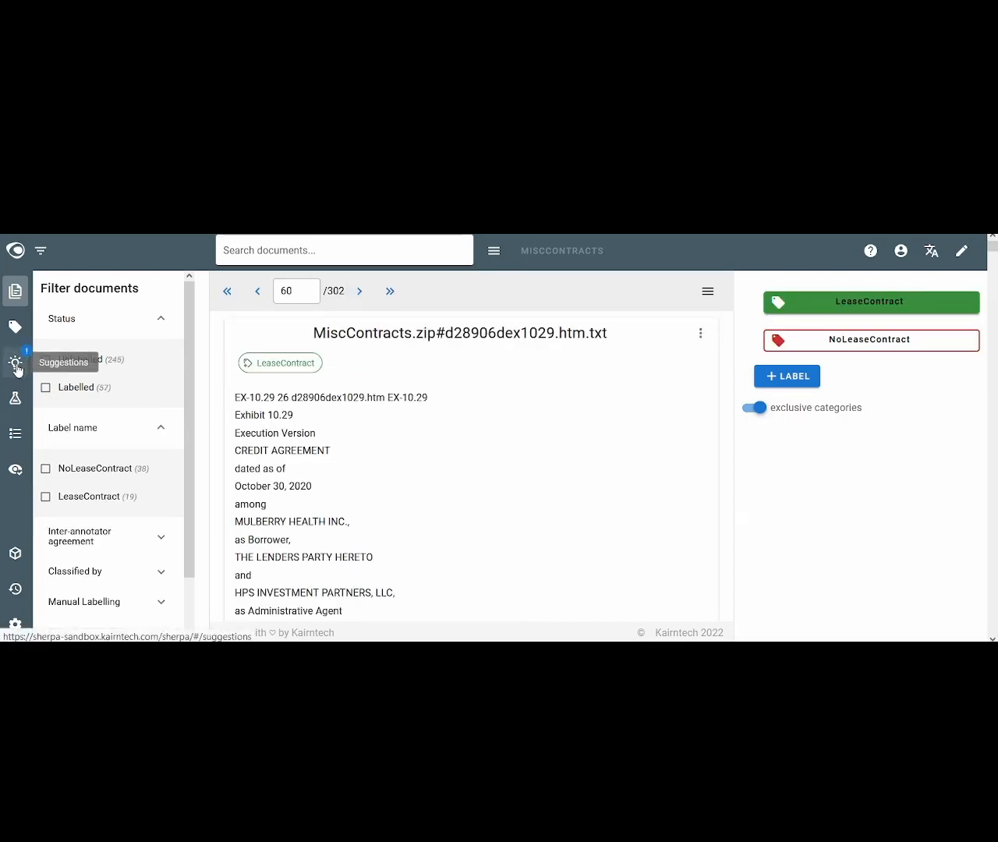
{"action": "left_click", "coordinate": [30, 360]}
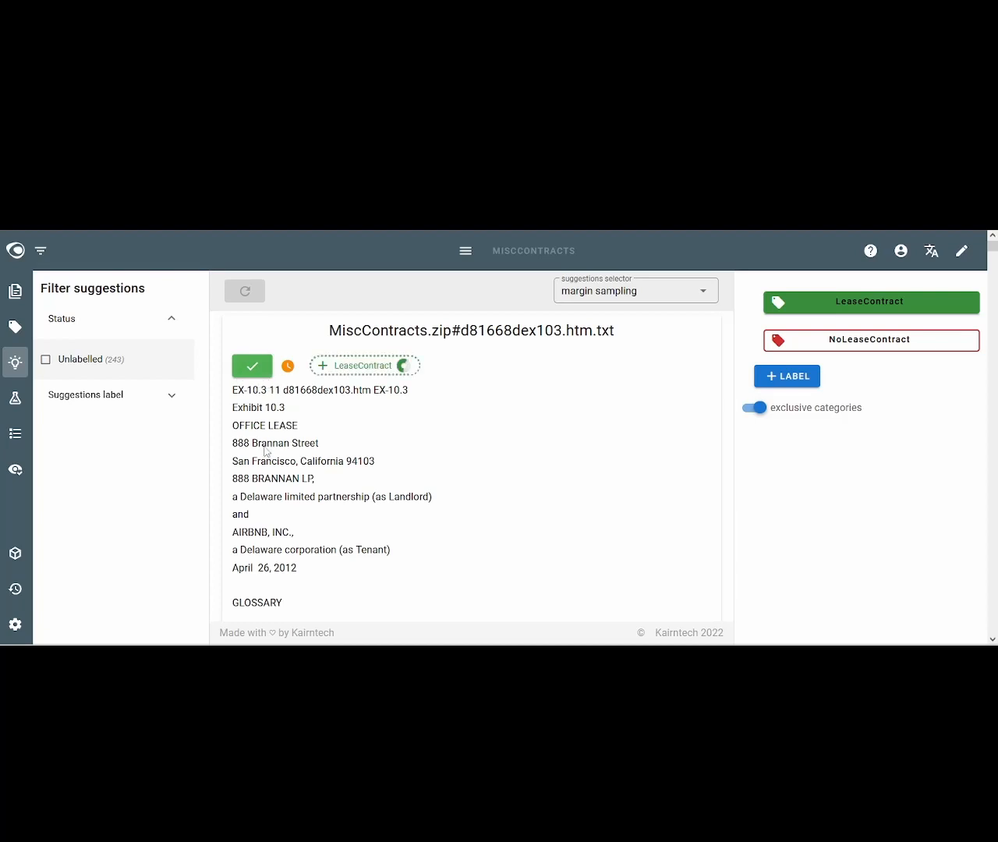
Validate the suggested office lease document and label the trust indenture, loan agreement and credit agreement amendment as NoLeaseContract.
{"action": "left_click", "coordinate": [252, 367]}
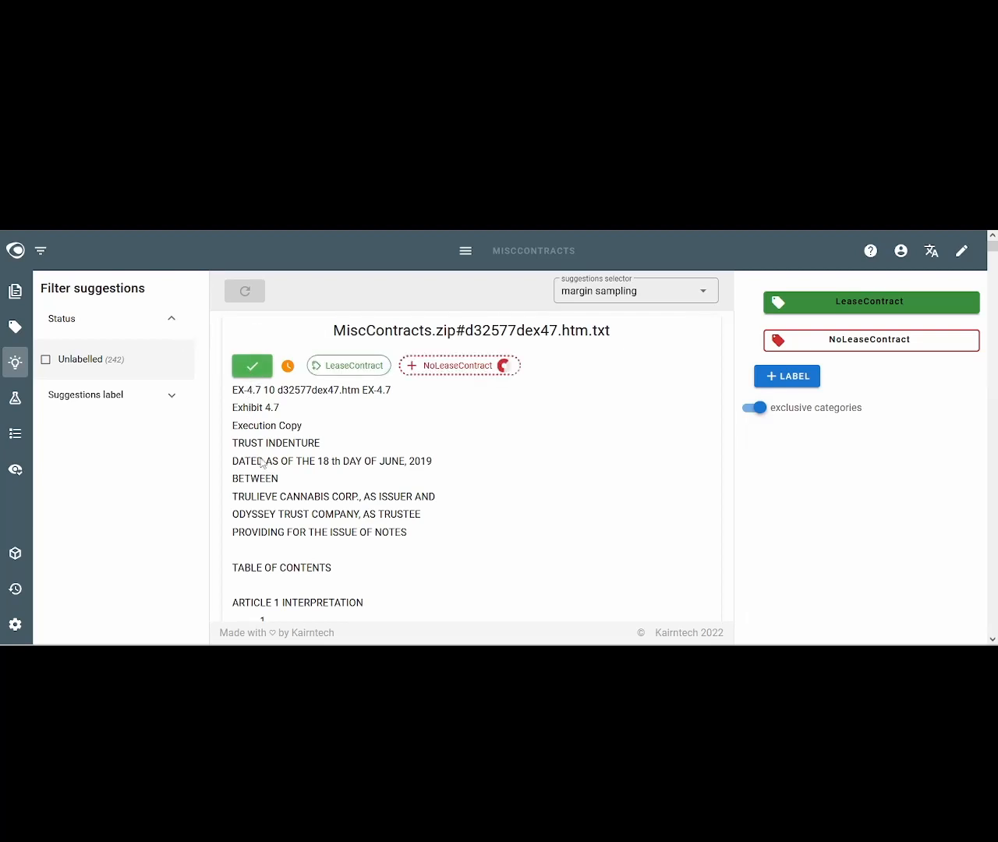
{"action": "left_click", "coordinate": [456, 366]}
{"action": "left_click", "coordinate": [254, 367]}
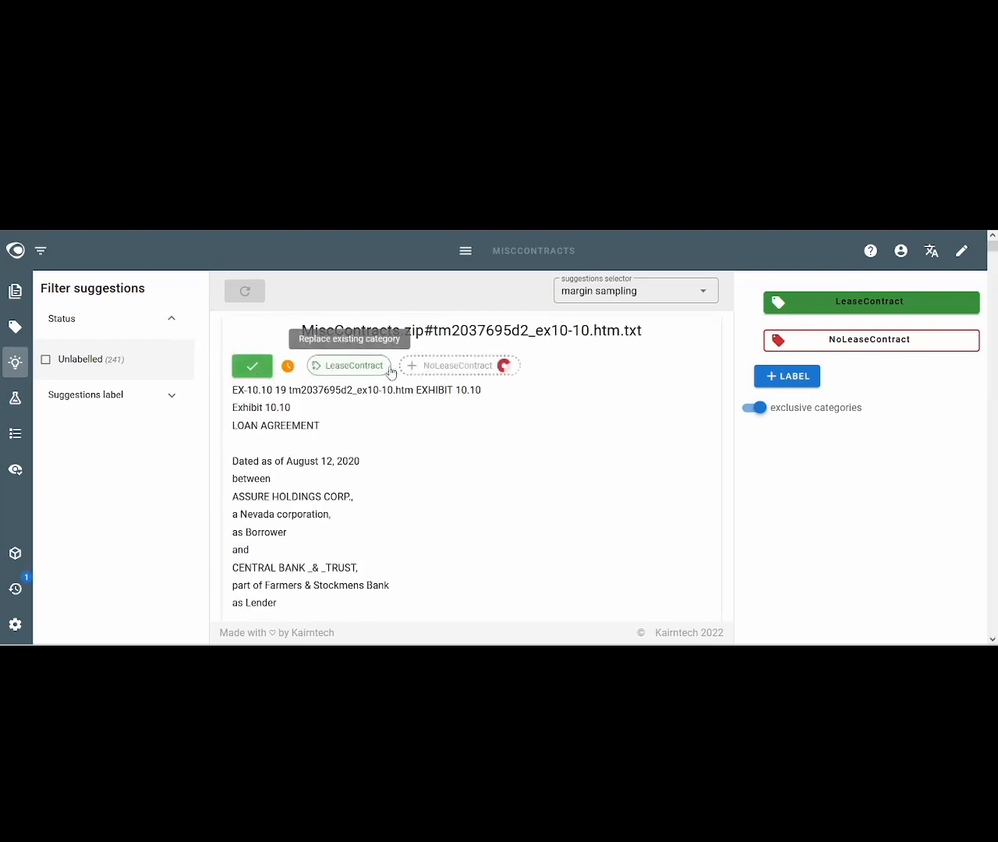
{"action": "left_click", "coordinate": [446, 365]}
{"action": "left_click", "coordinate": [251, 371]}
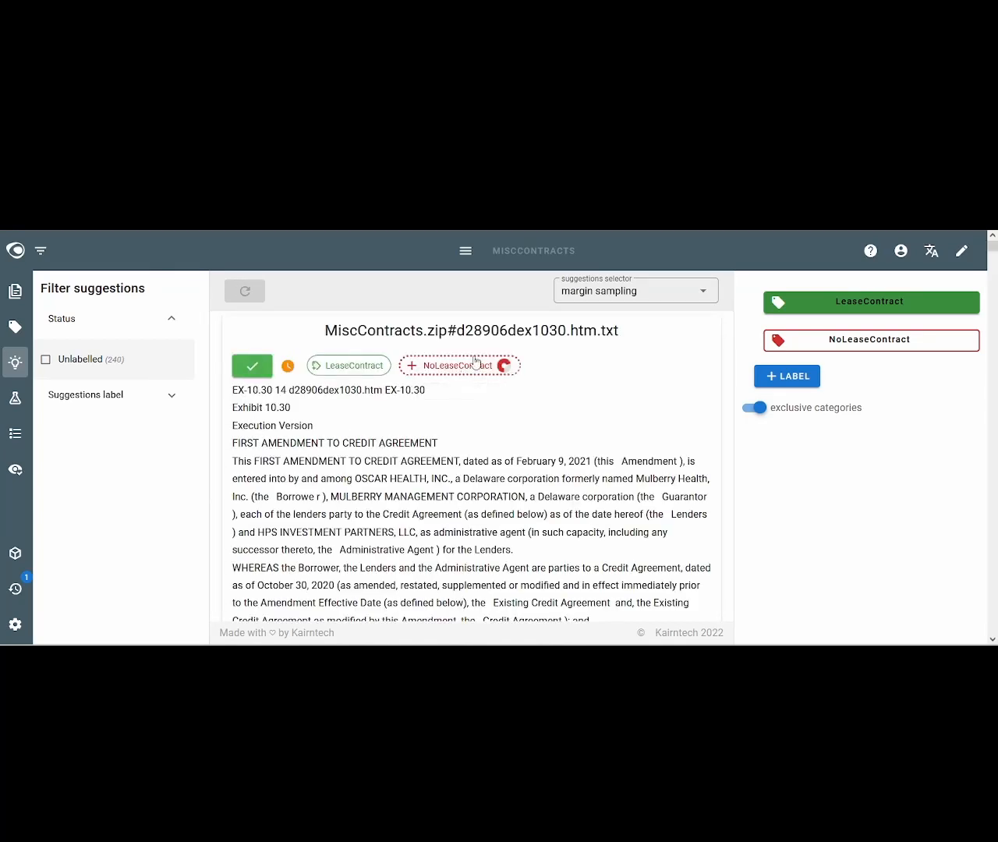
{"action": "left_click", "coordinate": [473, 365]}
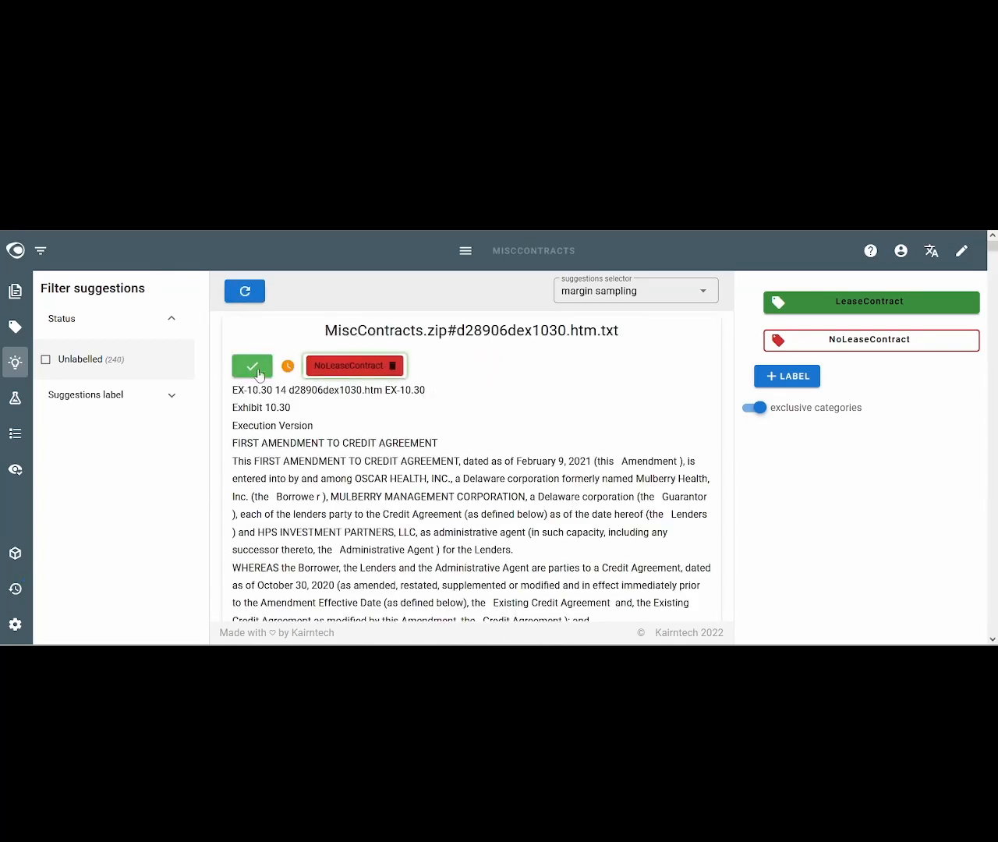
{"action": "left_click", "coordinate": [259, 373]}
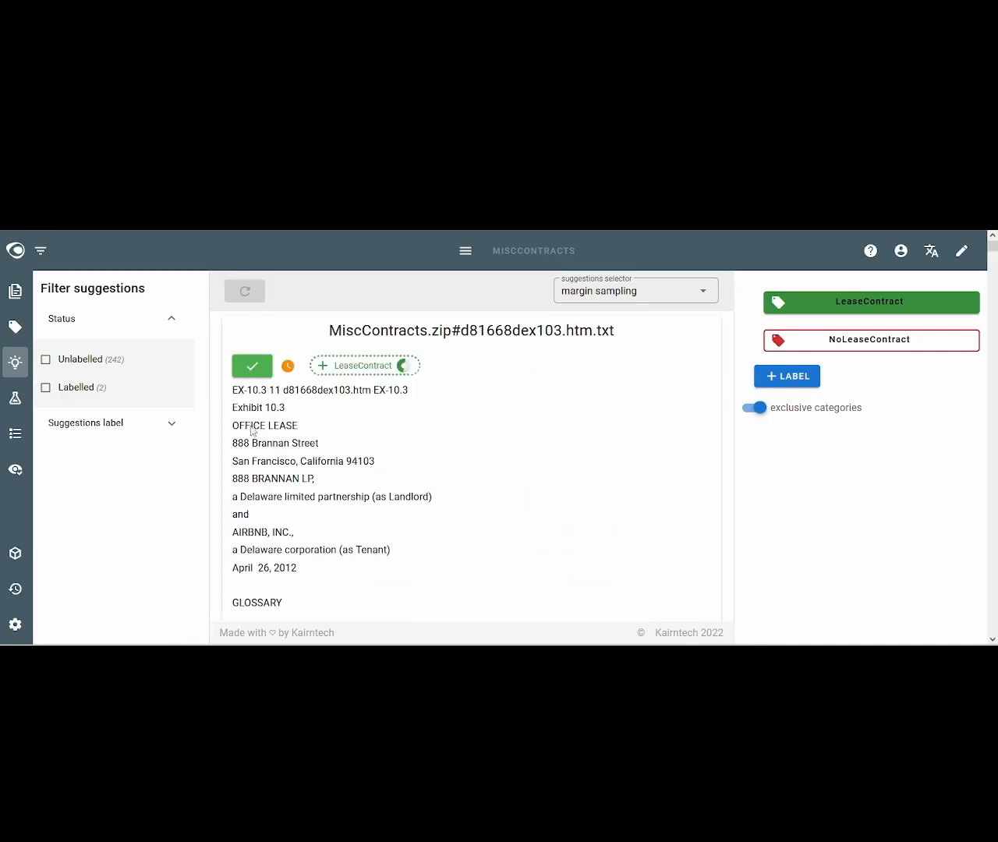
Label the 888 Brannan Street office lease as LeaseContract and validate the Bedford Street lease with its existing LeaseContract label.
{"action": "left_click", "coordinate": [361, 364]}
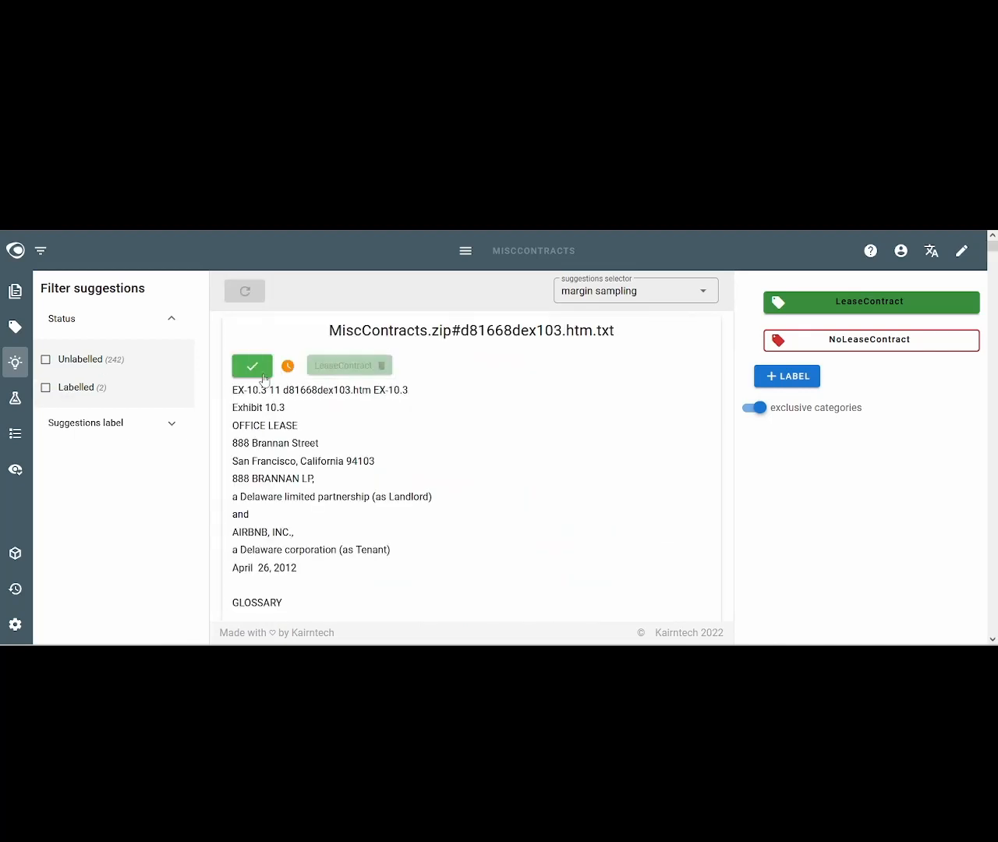
{"action": "left_click", "coordinate": [257, 371]}
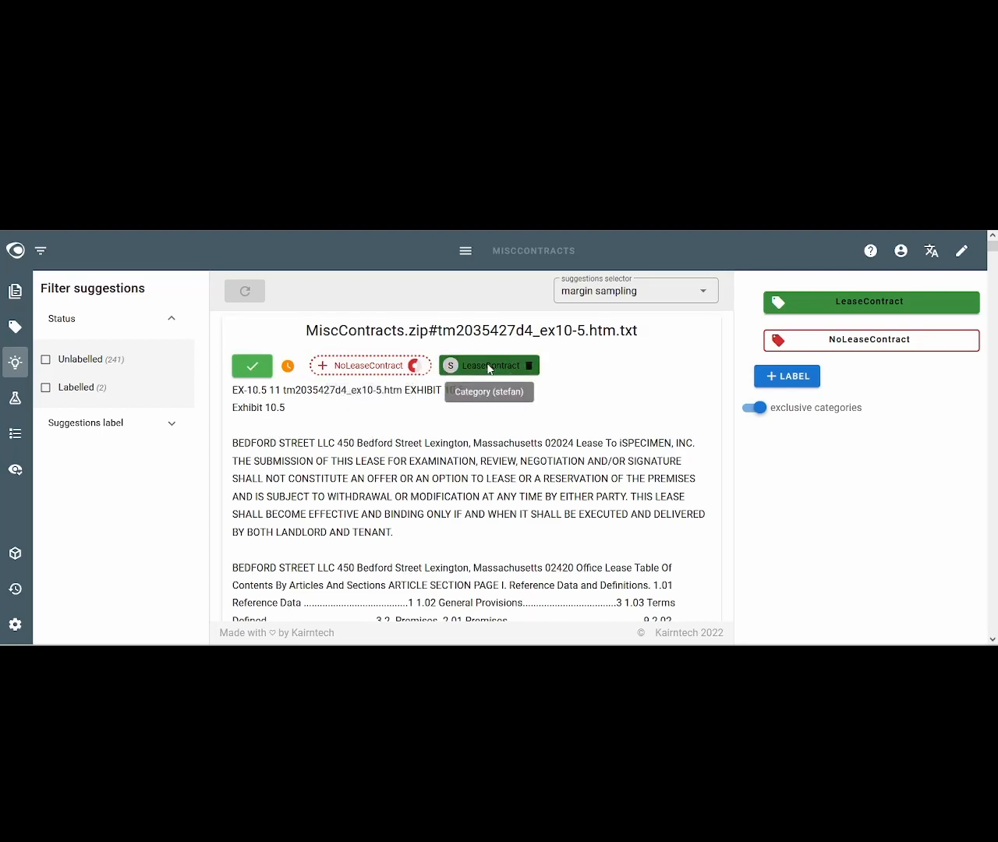
{"action": "left_click", "coordinate": [253, 366]}
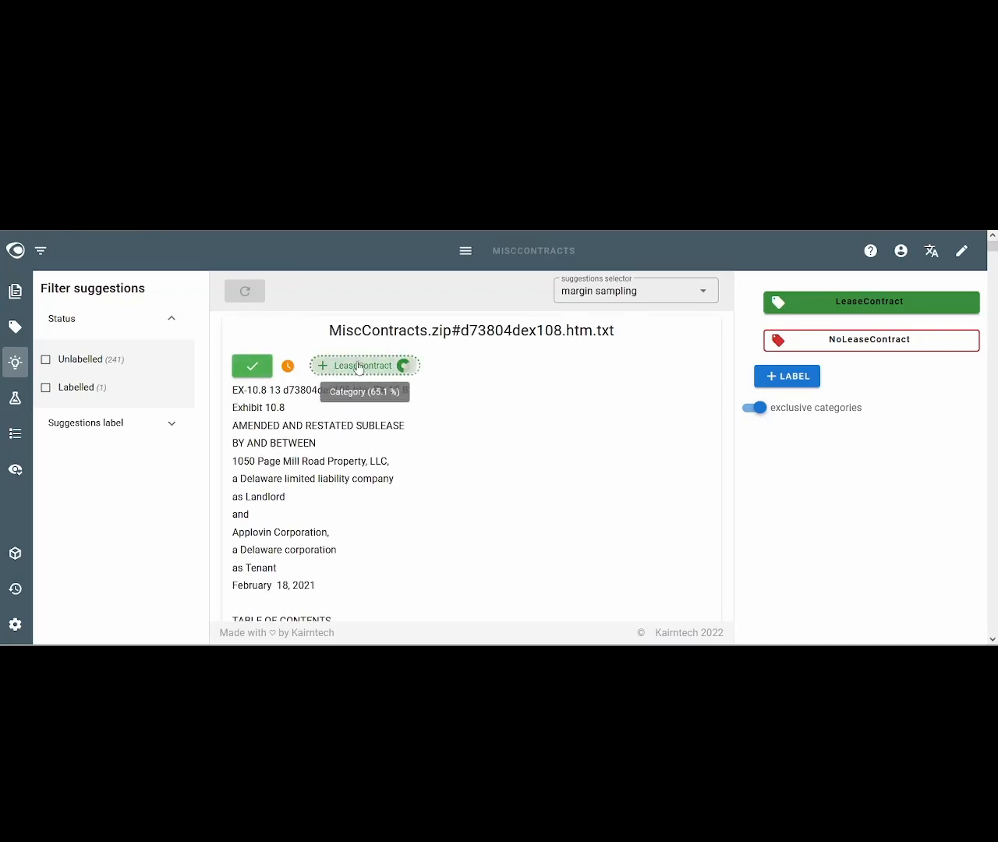
Accept the LeaseContract suggestion for the Page Mill Road sublease, the Seaport Centre lease and the Innovation Park lease agreement.
{"action": "left_click", "coordinate": [352, 365]}
{"action": "left_click", "coordinate": [249, 368]}
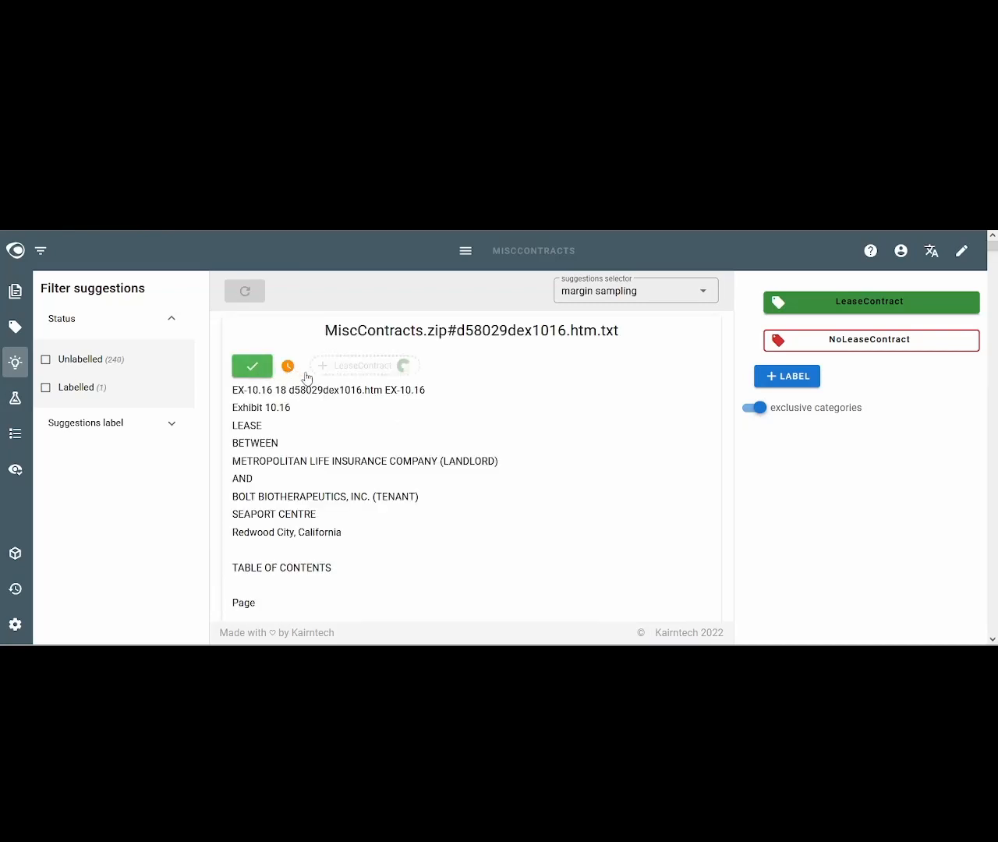
{"action": "left_click", "coordinate": [359, 365]}
{"action": "left_click", "coordinate": [252, 370]}
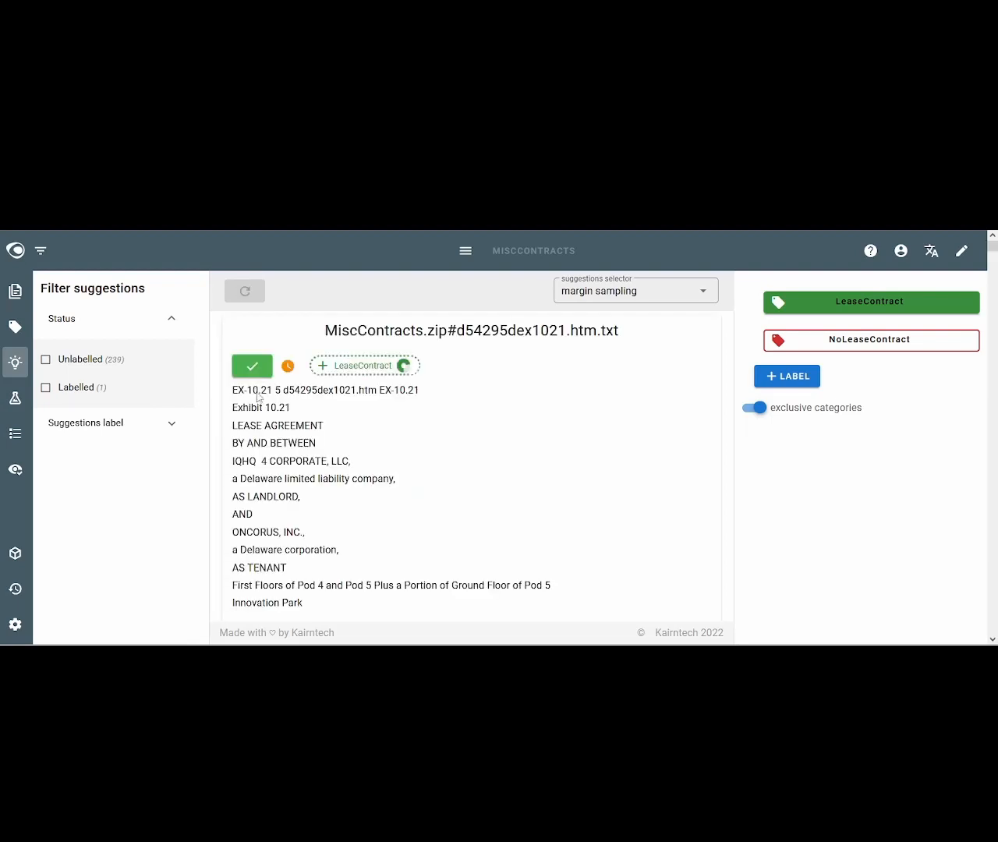
{"action": "left_click", "coordinate": [263, 376]}
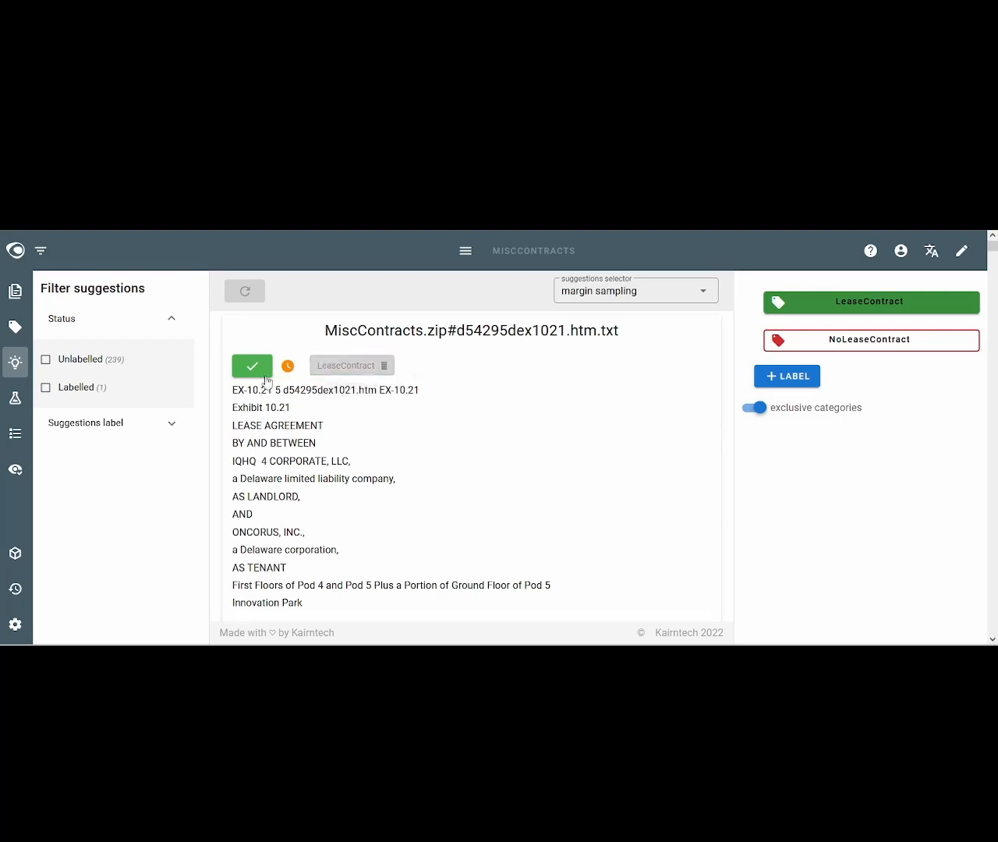
Start a new model experiment with the Sklearn engine and name it LeaseNoLease.
{"action": "left_click", "coordinate": [15, 401]}
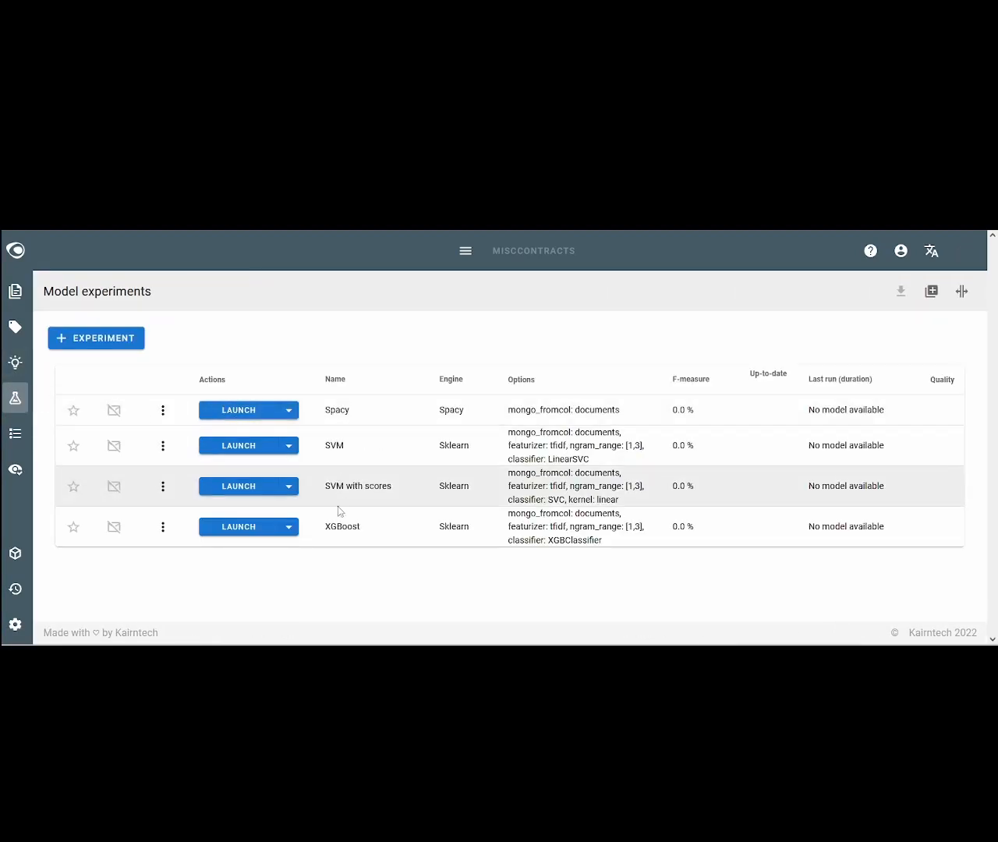
{"action": "left_click", "coordinate": [107, 343]}
{"action": "left_click", "coordinate": [145, 369]}
{"action": "left_click", "coordinate": [183, 466]}
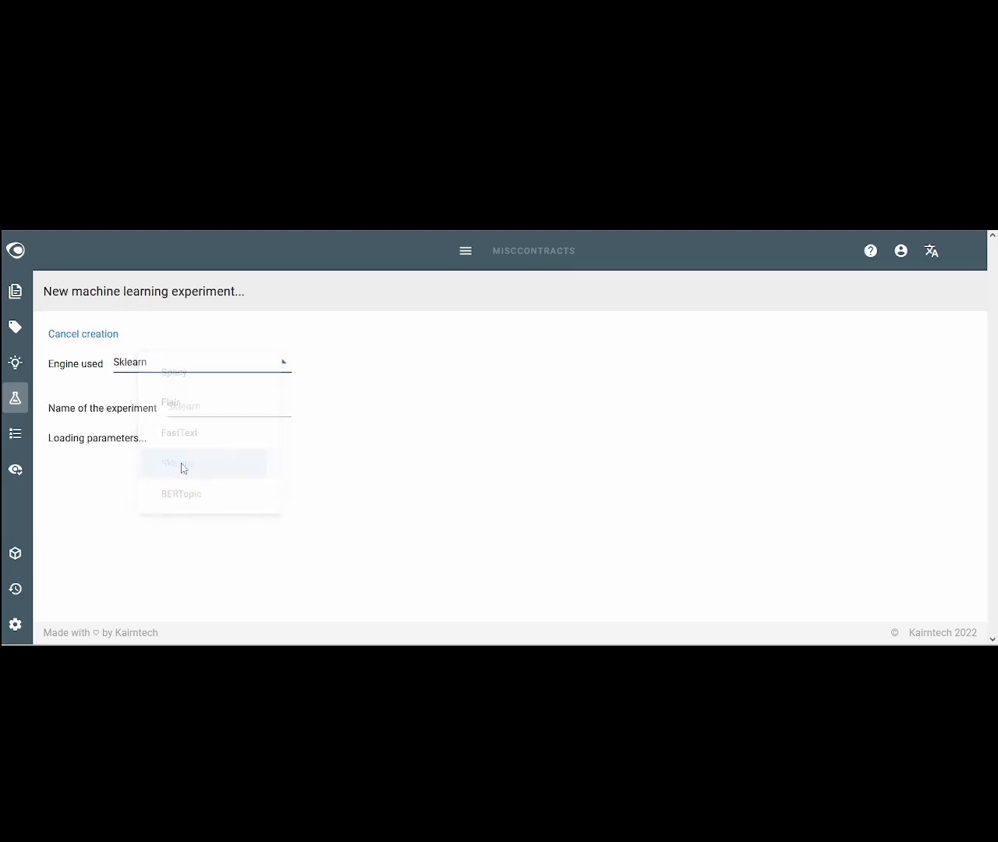
{"action": "left_click", "coordinate": [205, 407]}
{"action": "type", "text": "ÖLease"}
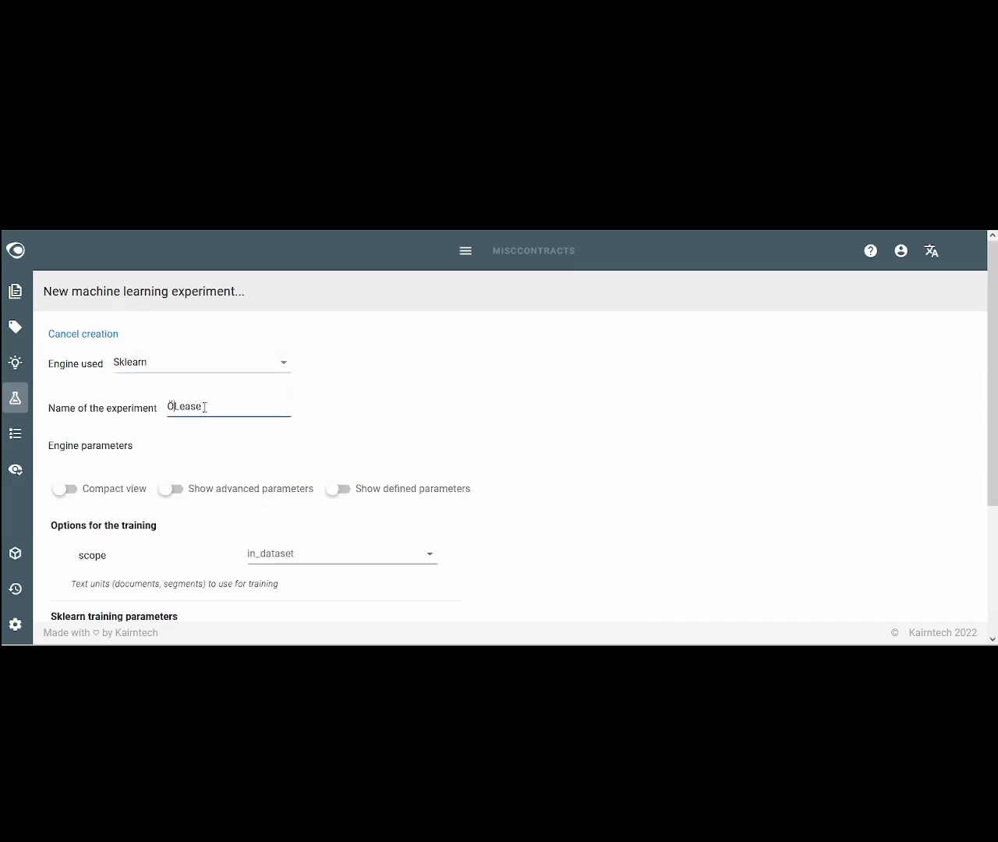
{"action": "key", "text": "BackSpace"}
{"action": "key", "text": "End"}
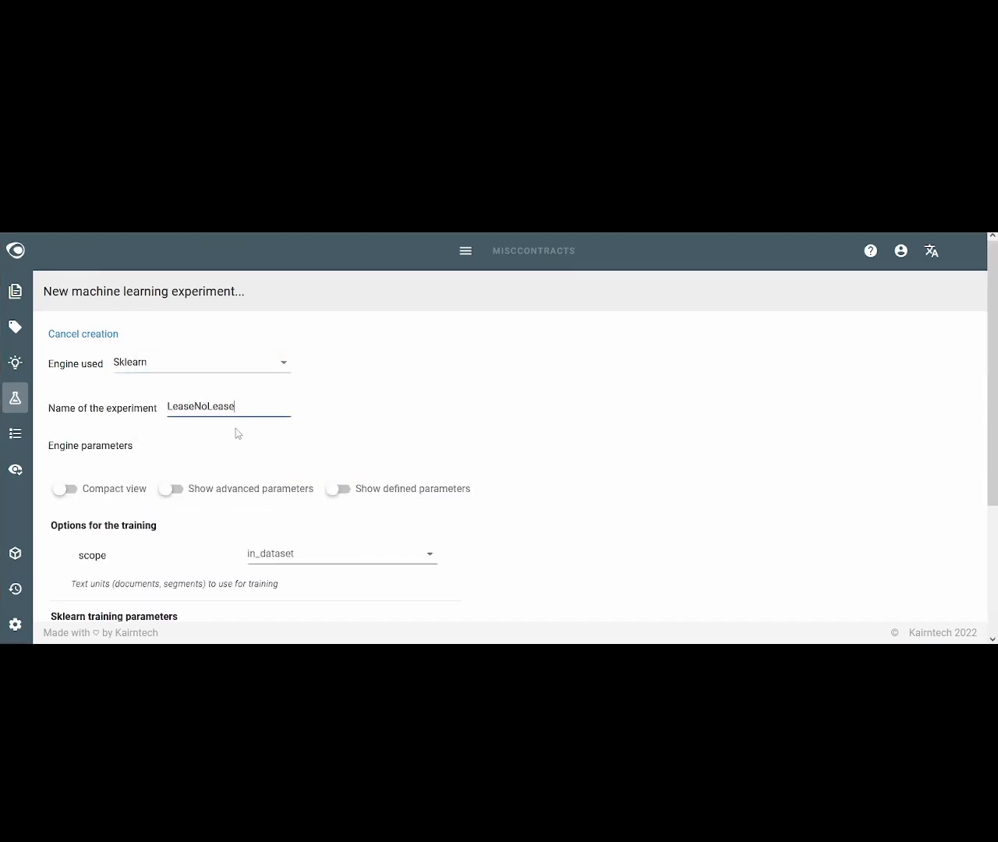
{"action": "left_click", "coordinate": [238, 433]}
Set the experiment's classifier to KerasMLPClassifier and save the experiment.
{"action": "scroll", "coordinate": [239, 435], "scroll_direction": "down", "scroll_amount": 3}
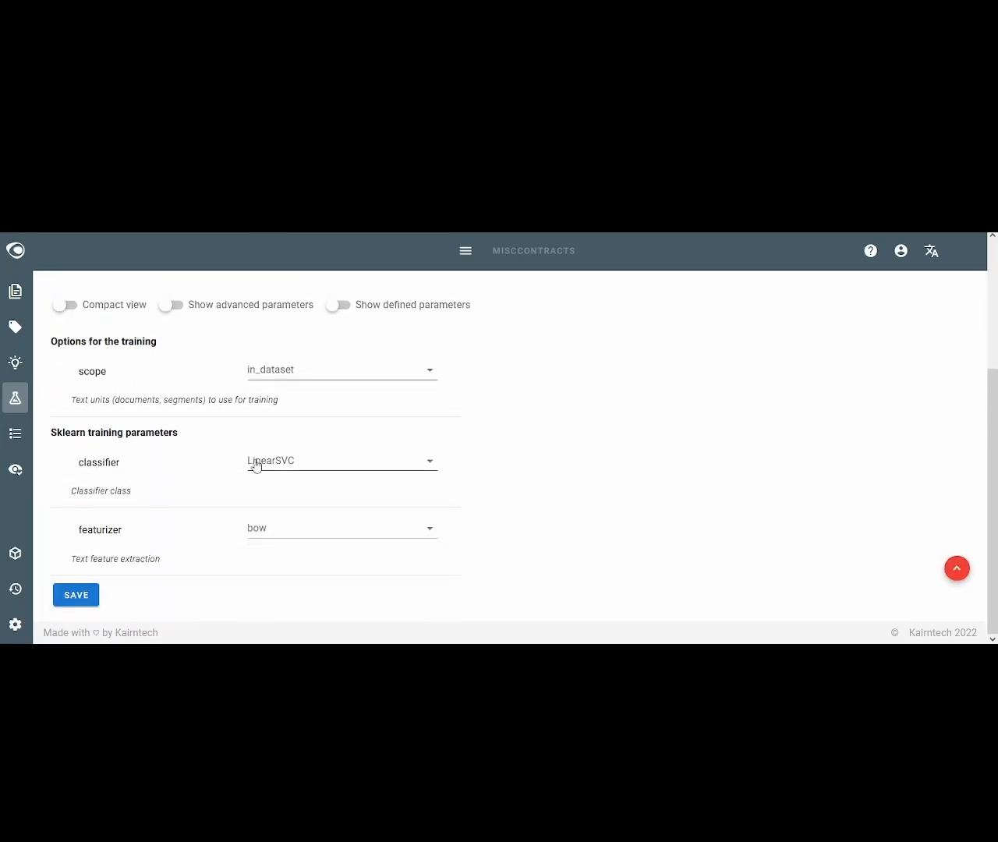
{"action": "left_click", "coordinate": [256, 465]}
{"action": "left_click_drag", "start_coordinate": [433, 491], "coordinate": [441, 595]}
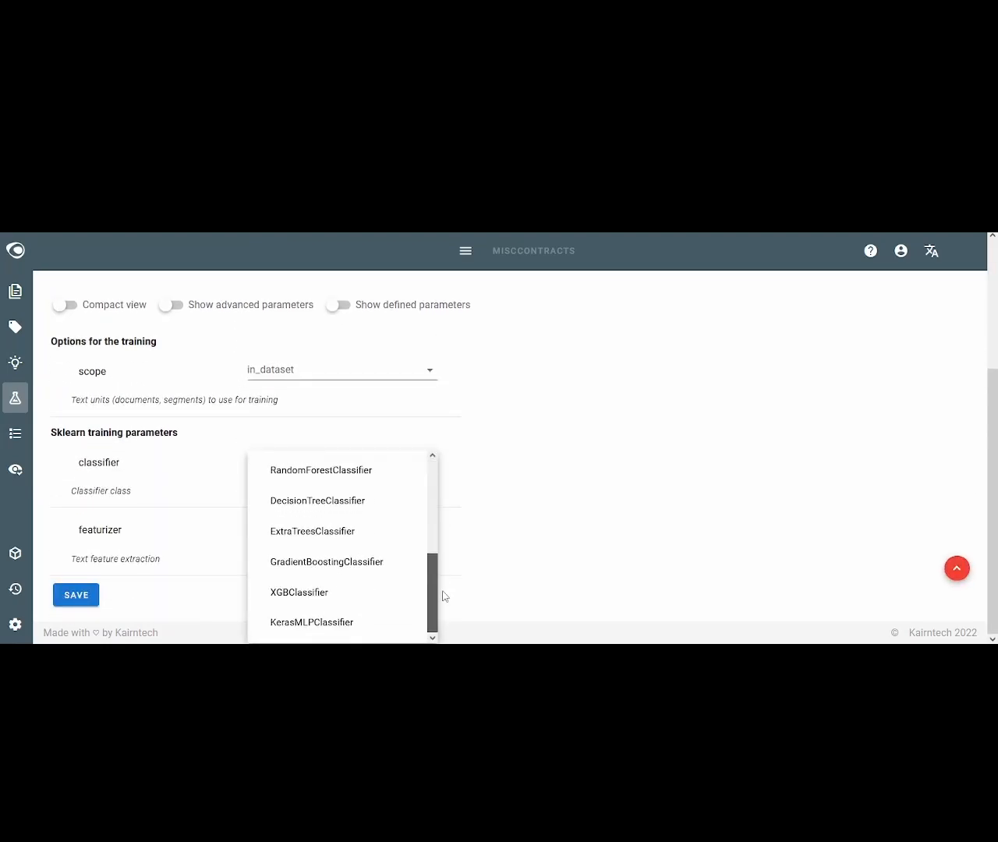
{"action": "left_click", "coordinate": [335, 622]}
{"action": "left_click", "coordinate": [78, 597]}
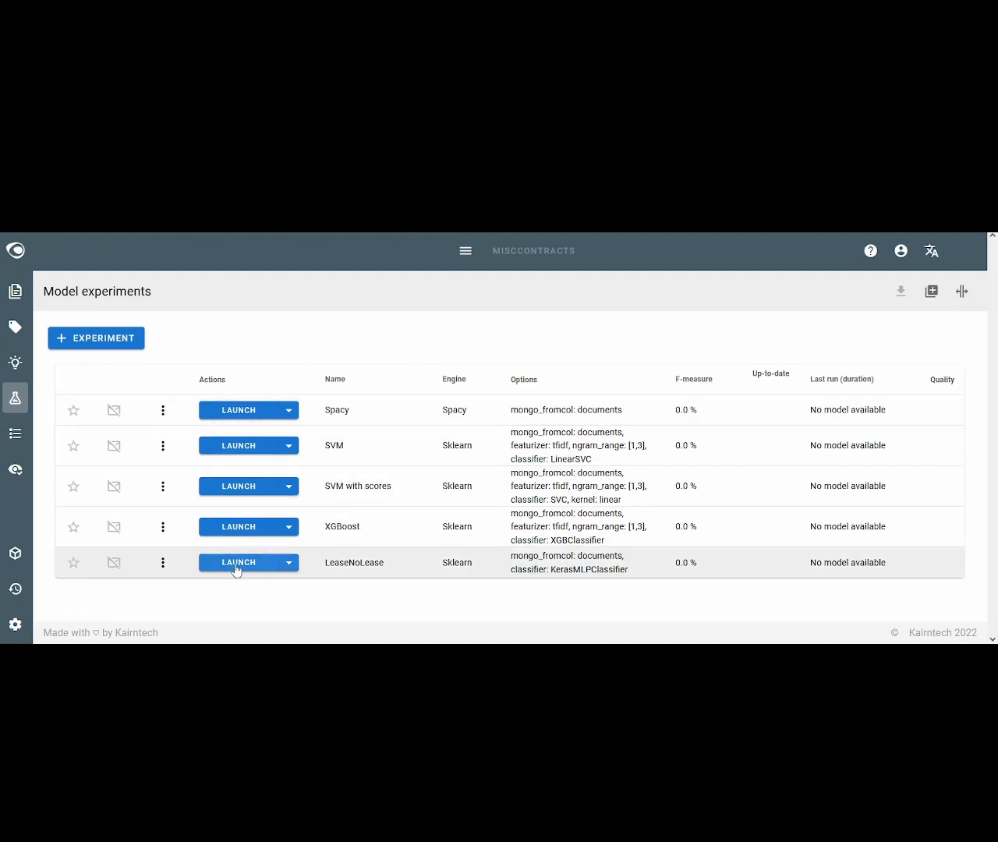
Launch the LeaseNoLease experiment, check its job, and return to the model experiments to review its F-measure.
{"action": "left_click", "coordinate": [237, 565]}
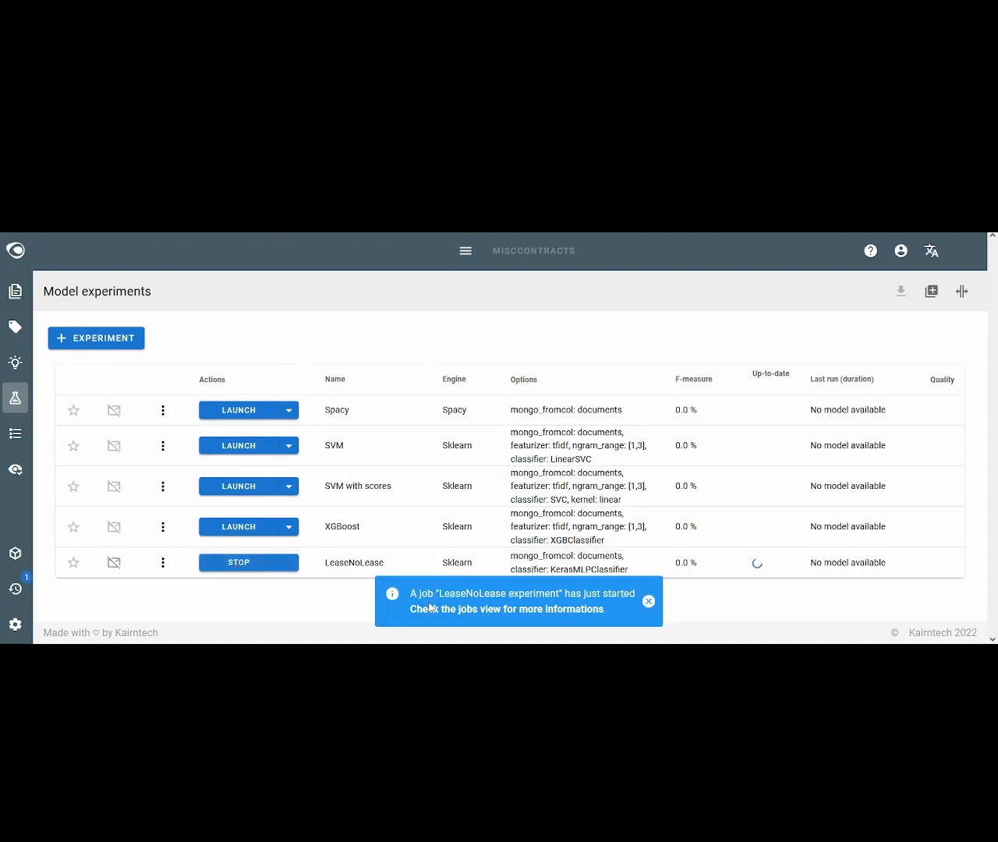
{"action": "left_click", "coordinate": [16, 589]}
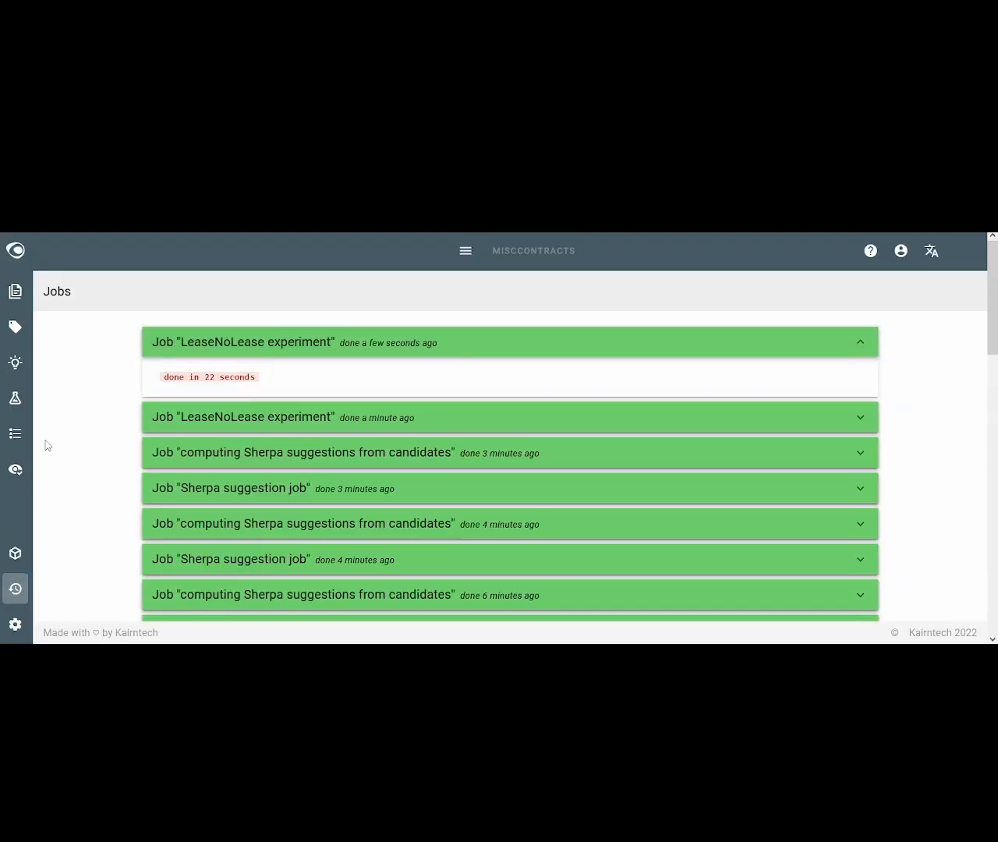
{"action": "left_click", "coordinate": [15, 401]}
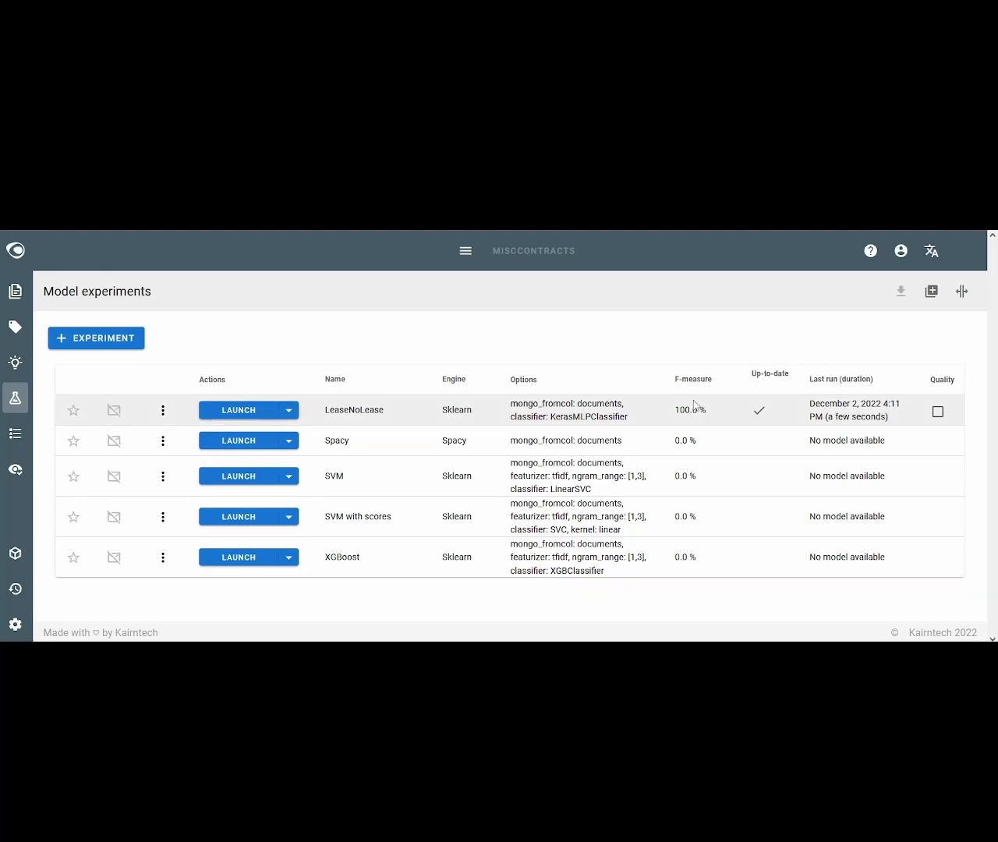
Automatically annotate the whole corpus with the MiscContracts project's LeaseNoLease annotator and check the annotation job's progress.
{"action": "left_click", "coordinate": [463, 253]}
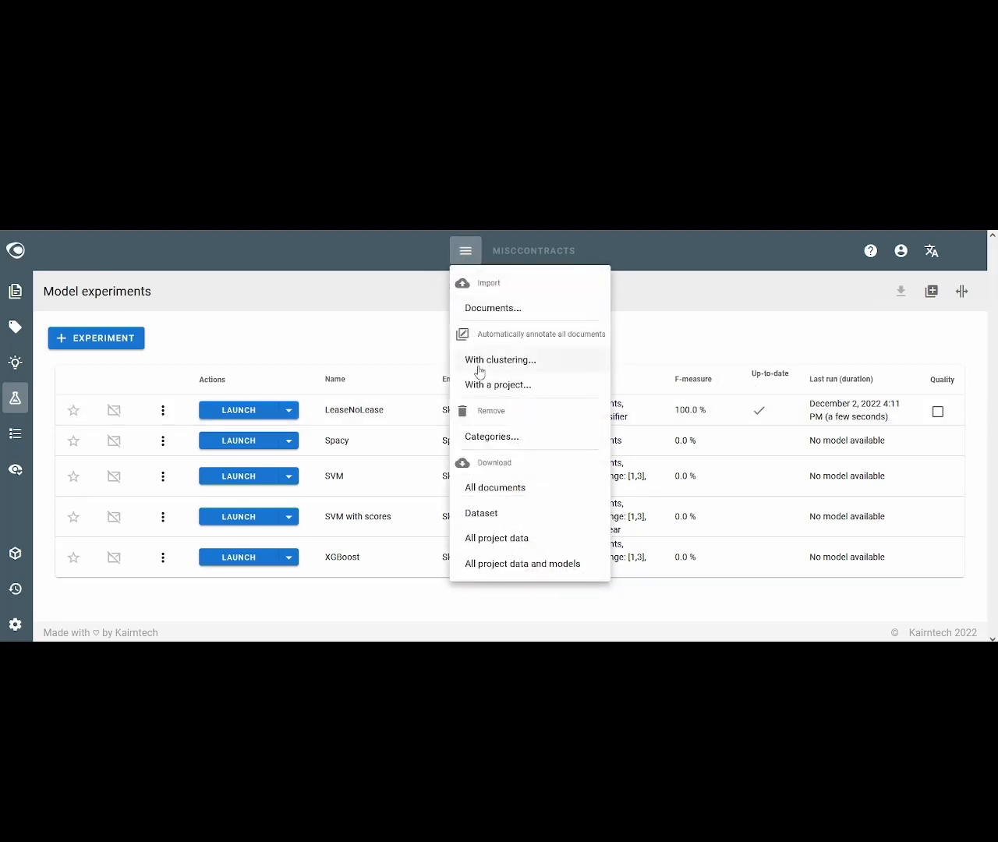
{"action": "left_click", "coordinate": [485, 396]}
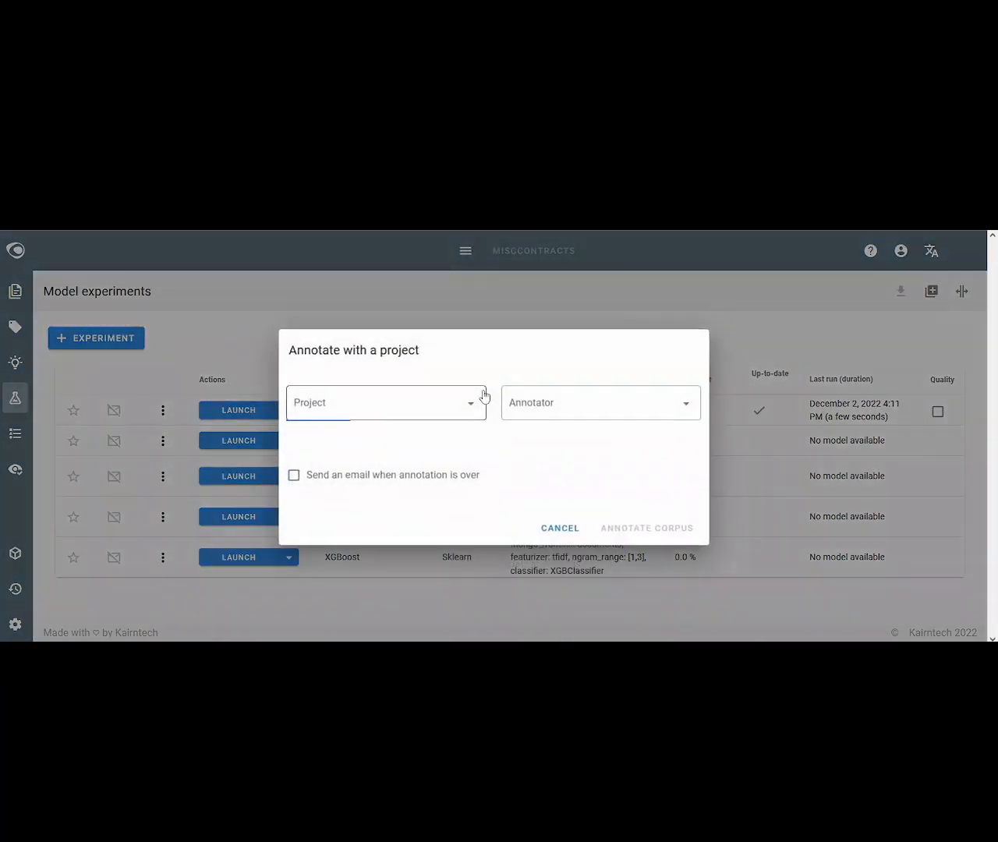
{"action": "left_click", "coordinate": [317, 409]}
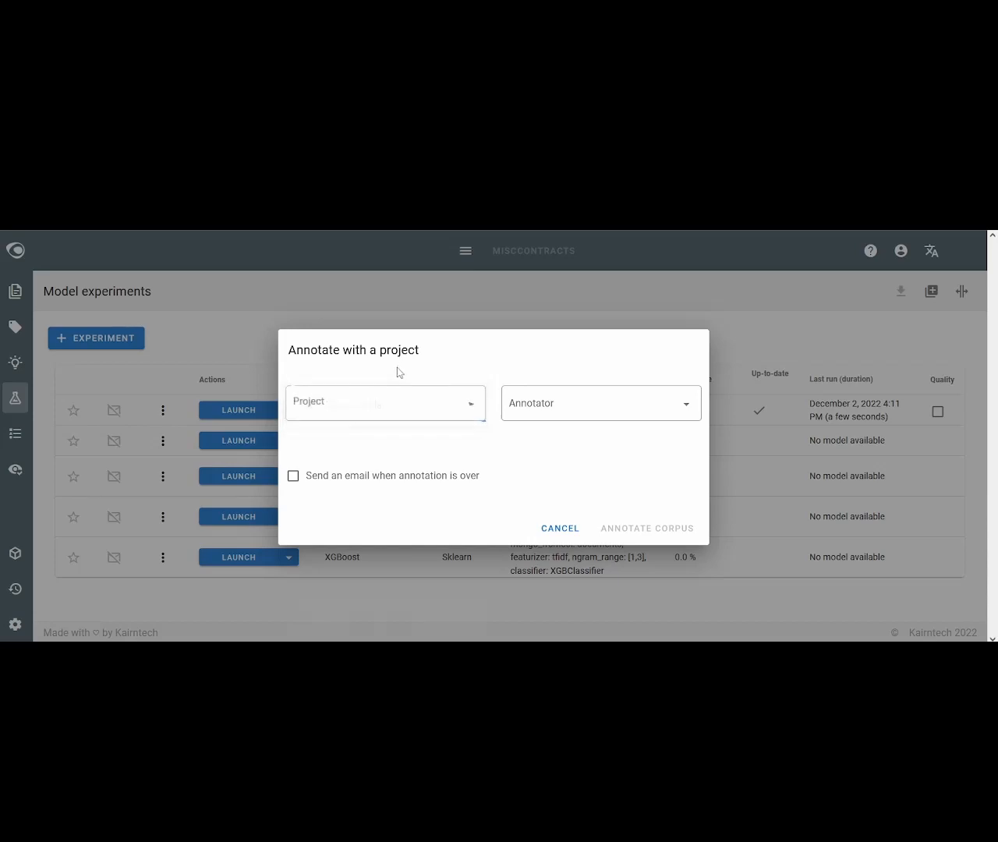
{"action": "left_click", "coordinate": [533, 411]}
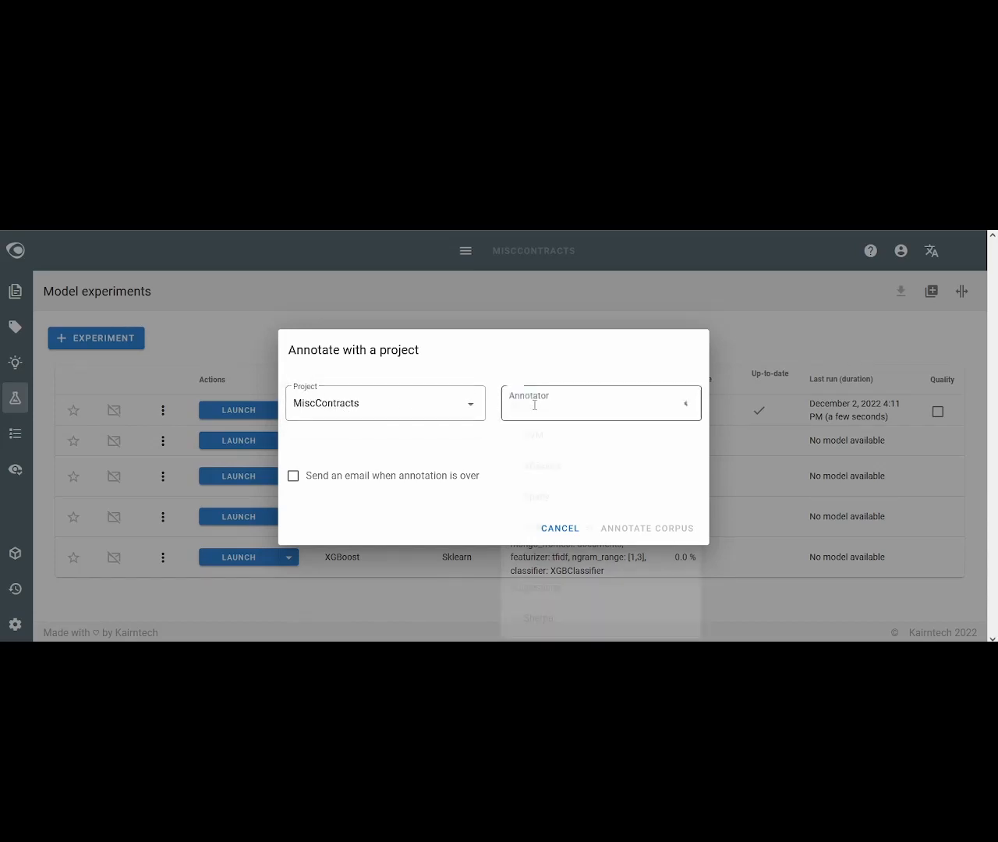
{"action": "left_click", "coordinate": [547, 558]}
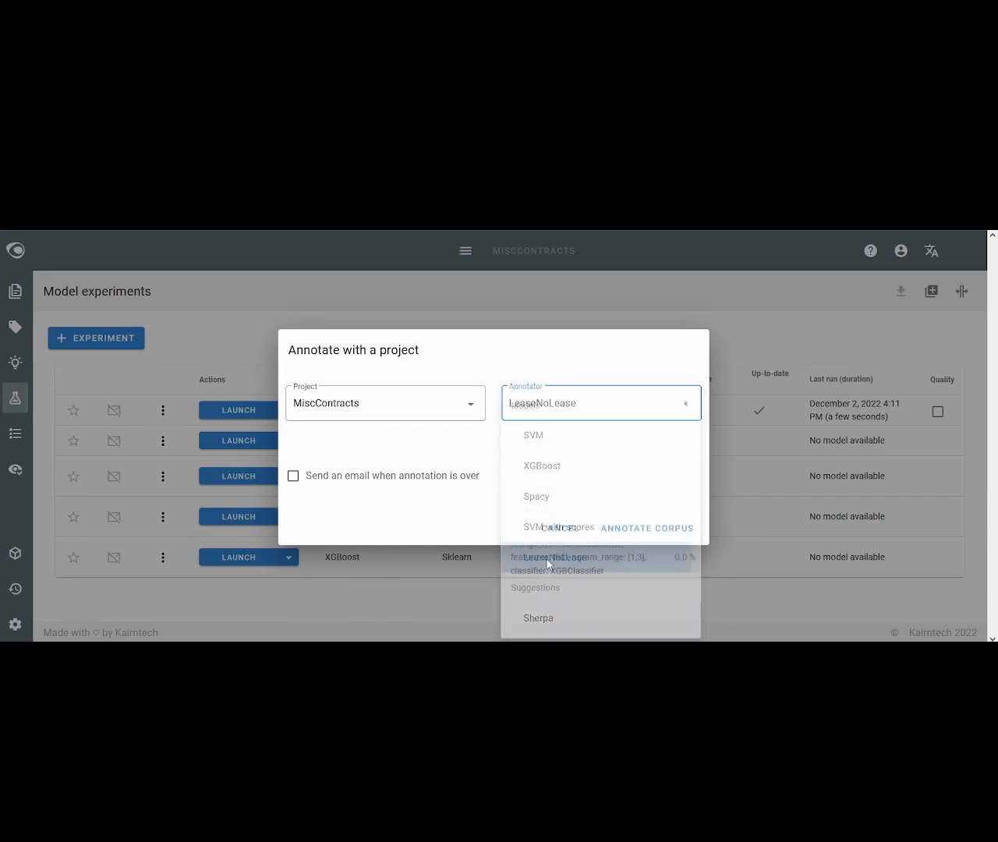
{"action": "left_click", "coordinate": [647, 529]}
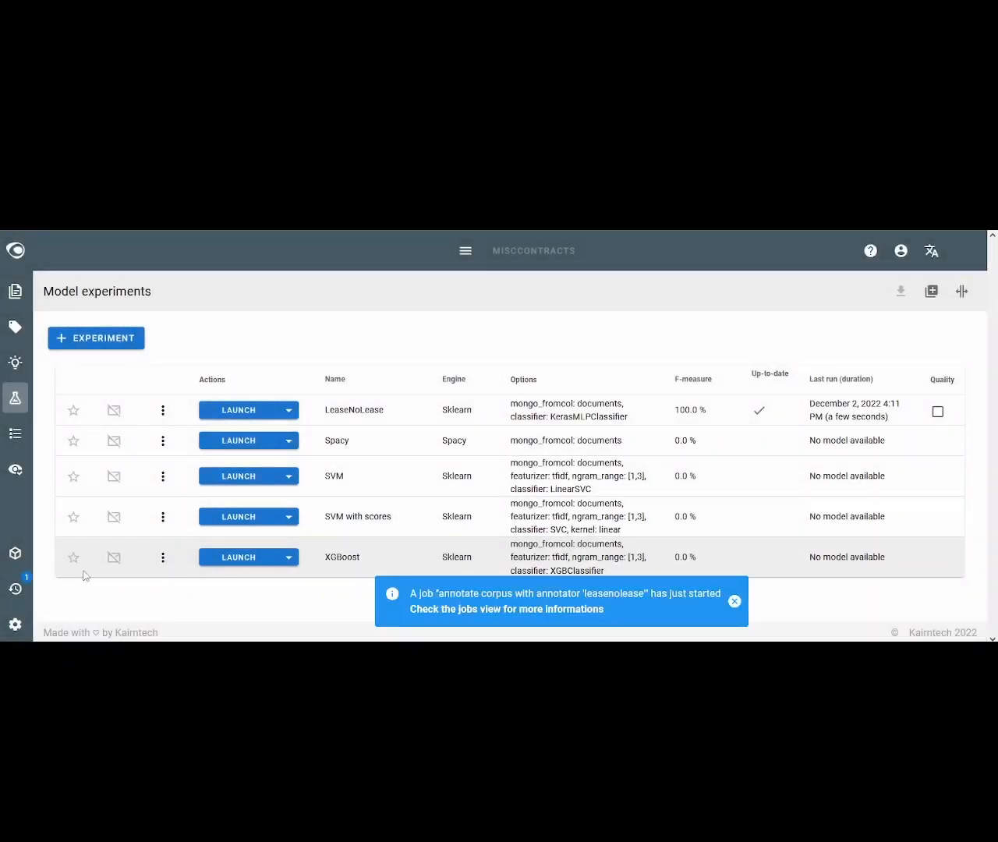
{"action": "left_click", "coordinate": [17, 593]}
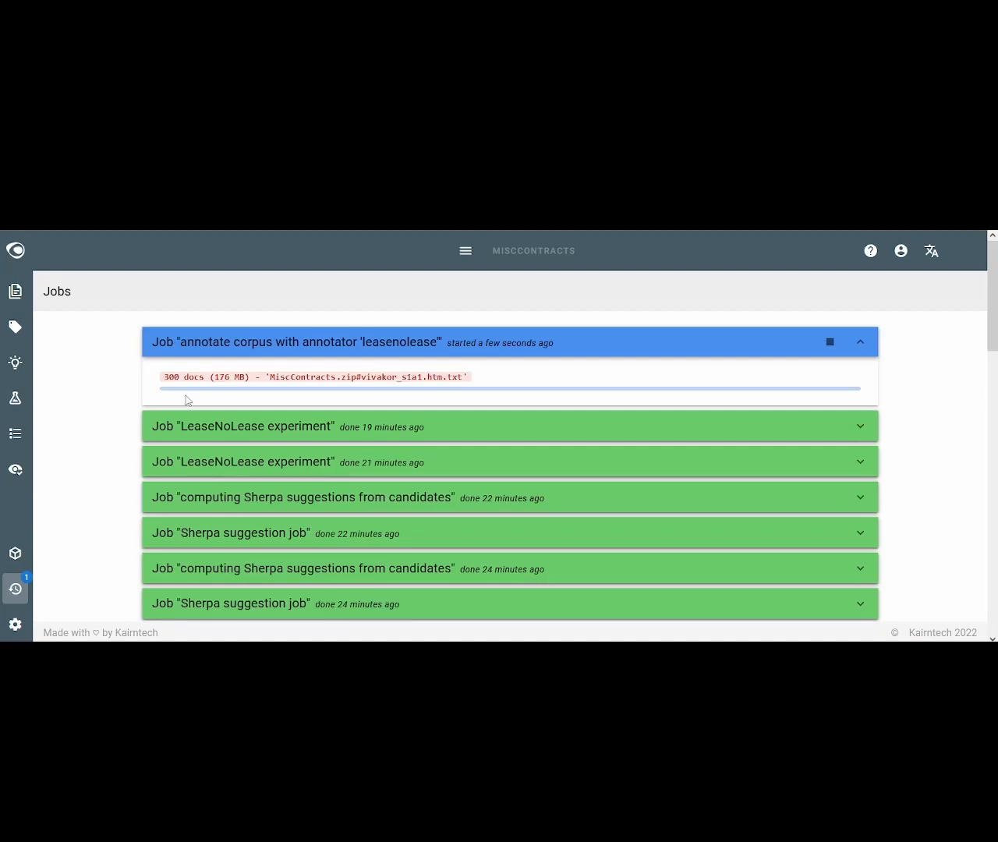
Filter the documents to those automatically labelled LeaseContract and view the first two.
{"action": "left_click", "coordinate": [15, 291]}
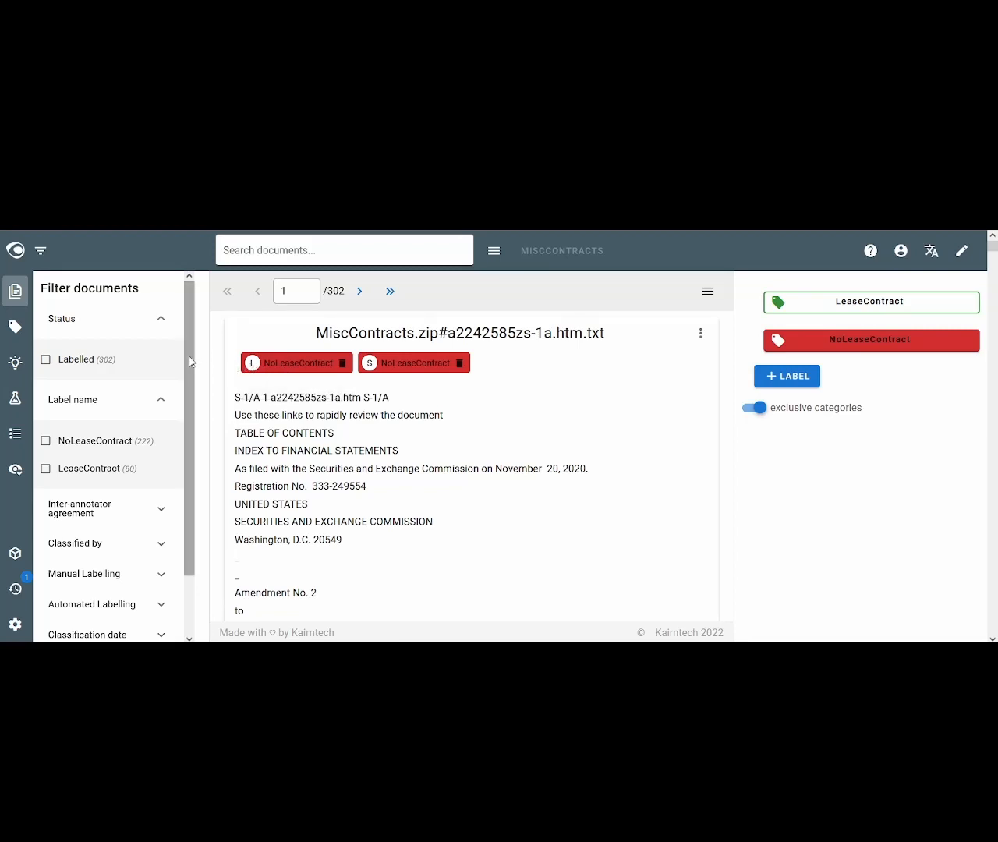
{"action": "left_click_drag", "start_coordinate": [192, 361], "coordinate": [187, 439]}
{"action": "left_click", "coordinate": [91, 537]}
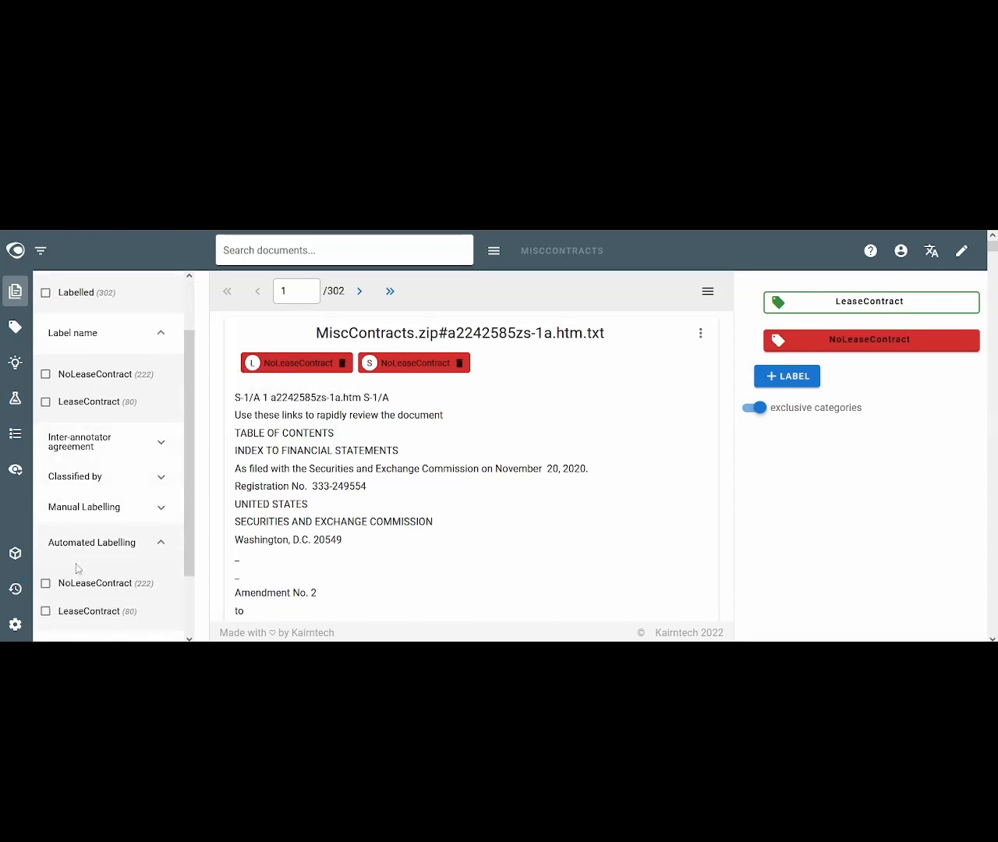
{"action": "left_click", "coordinate": [45, 612]}
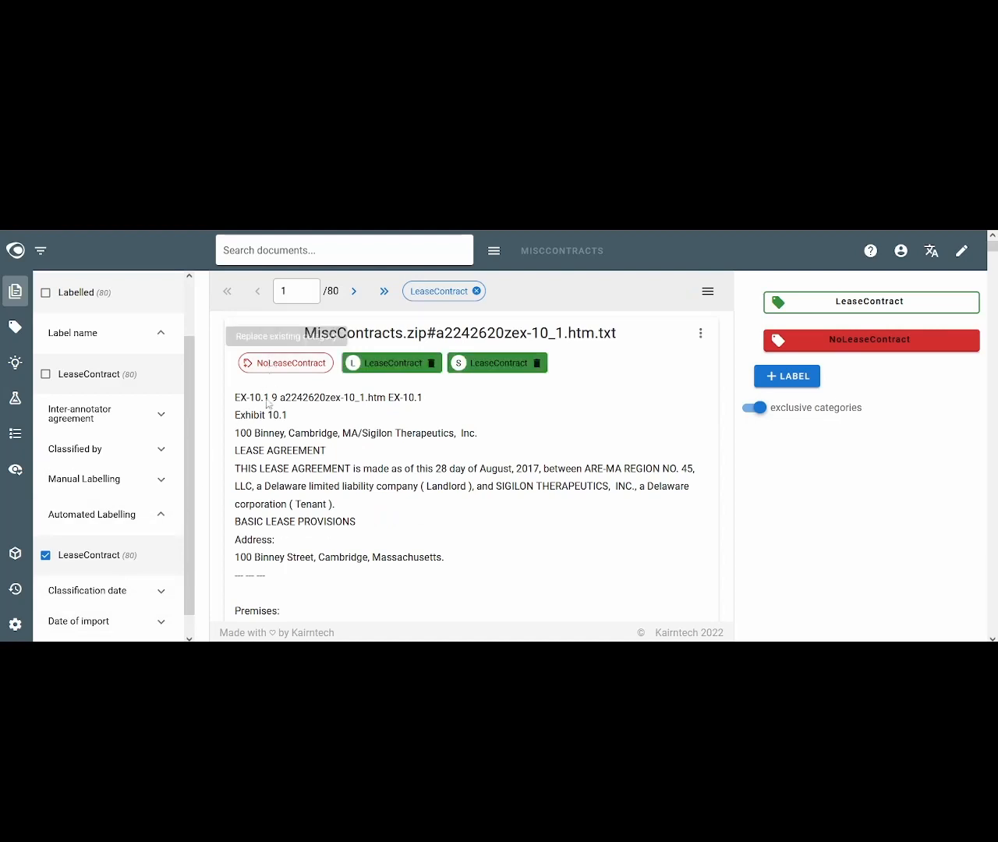
{"action": "left_click", "coordinate": [354, 291]}
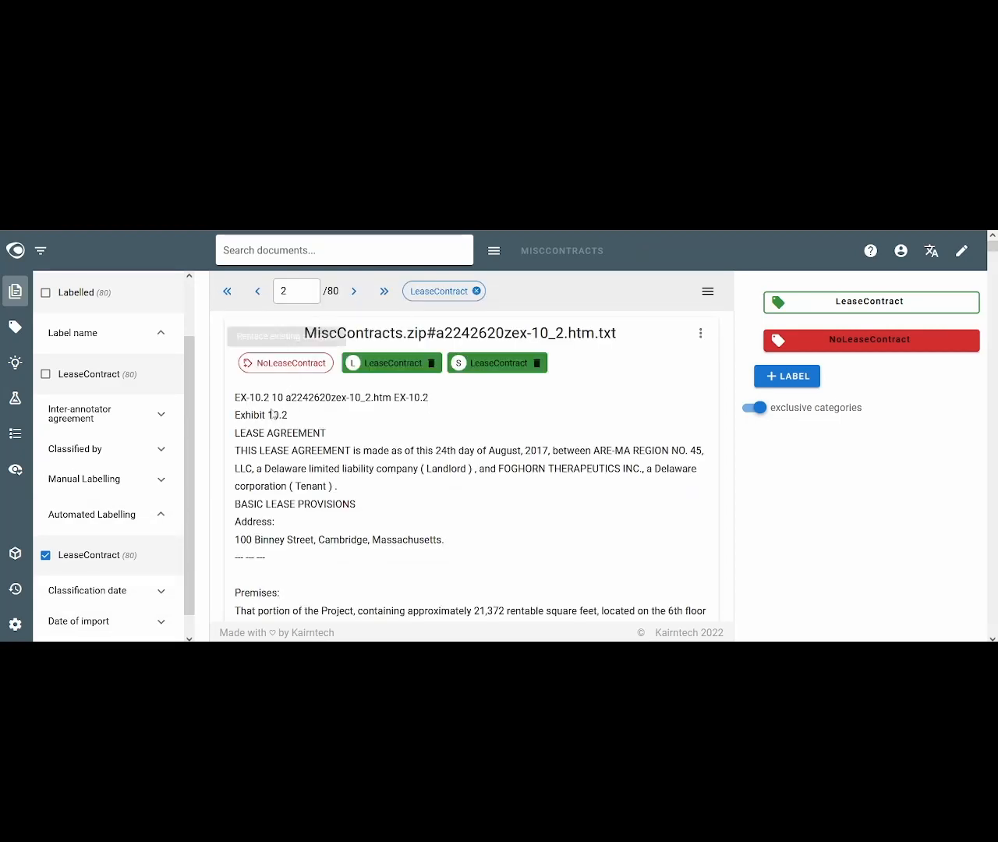
Download all the documents filtered as LeaseContract and open the downloaded file.
{"action": "left_click", "coordinate": [707, 296]}
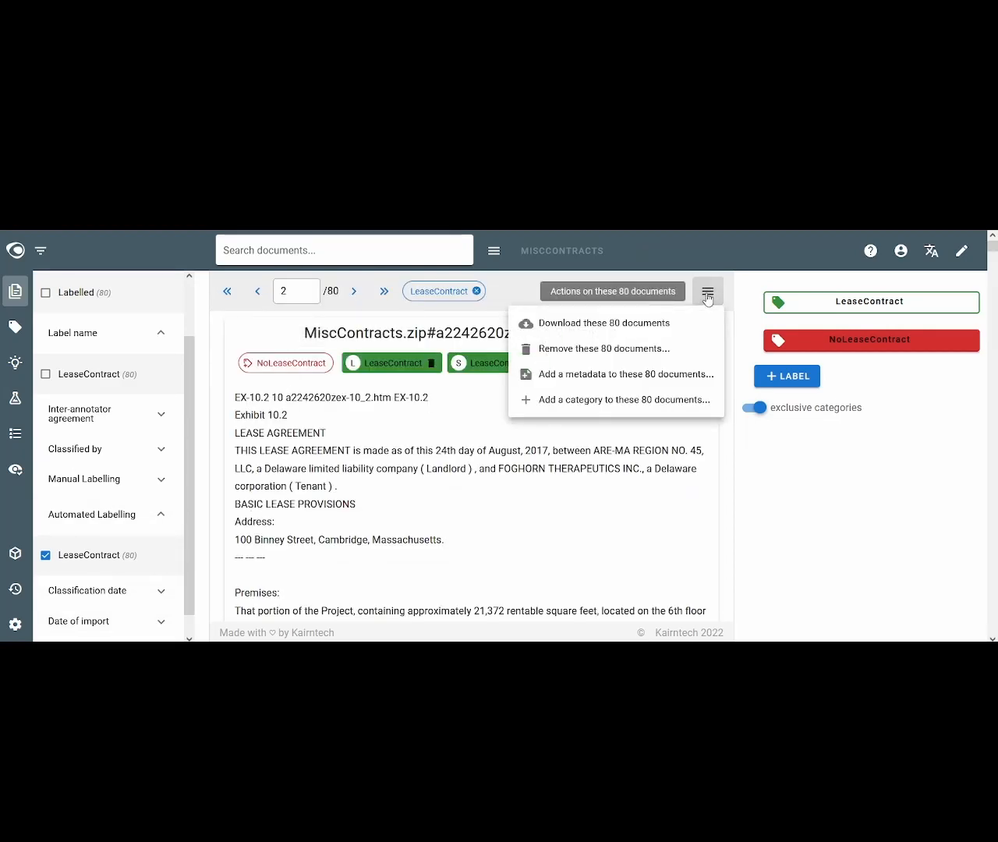
{"action": "left_click", "coordinate": [601, 325]}
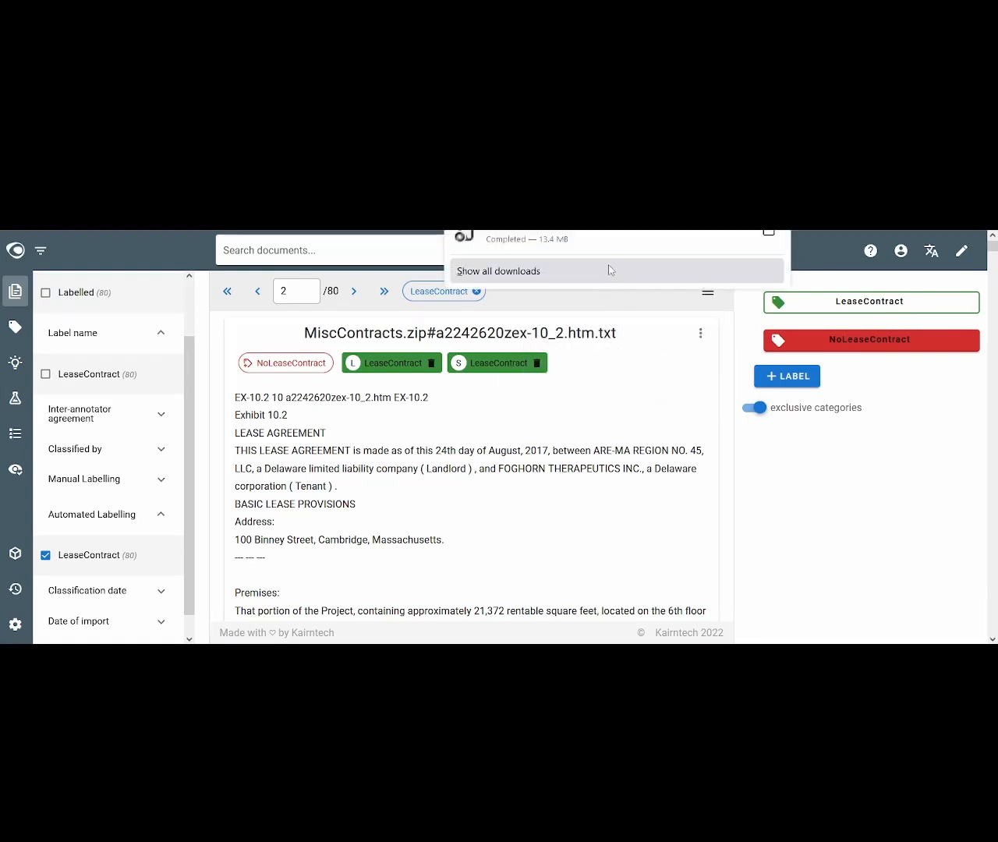
{"action": "left_click", "coordinate": [581, 235]}
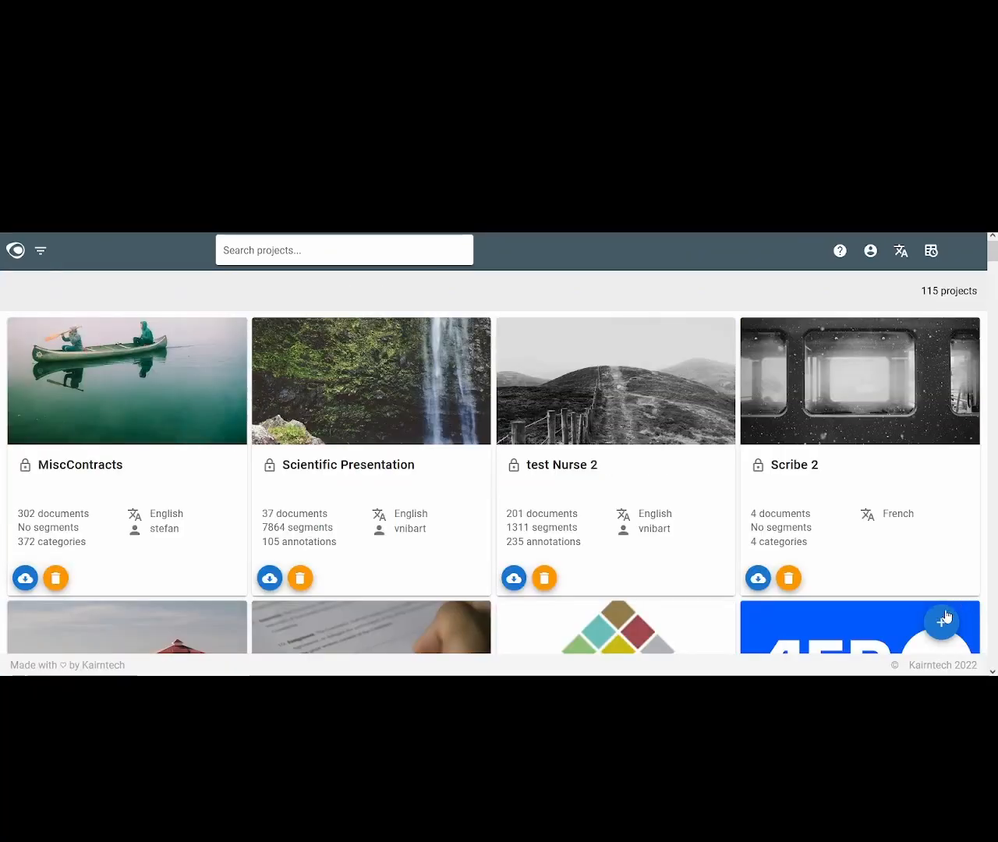
Create a new project named LeaseContractExtraction for English documents with the Entity detection type.
{"action": "left_click", "coordinate": [941, 621]}
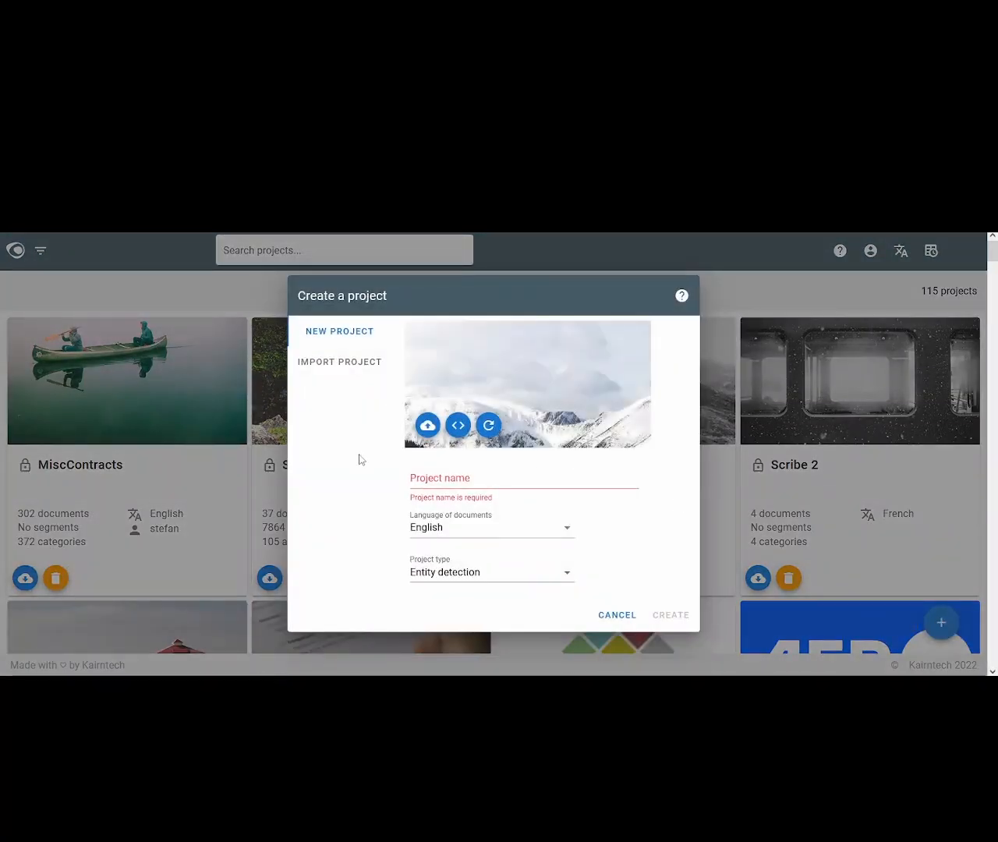
{"action": "left_click", "coordinate": [438, 476]}
{"action": "type", "text": "Lesde"}
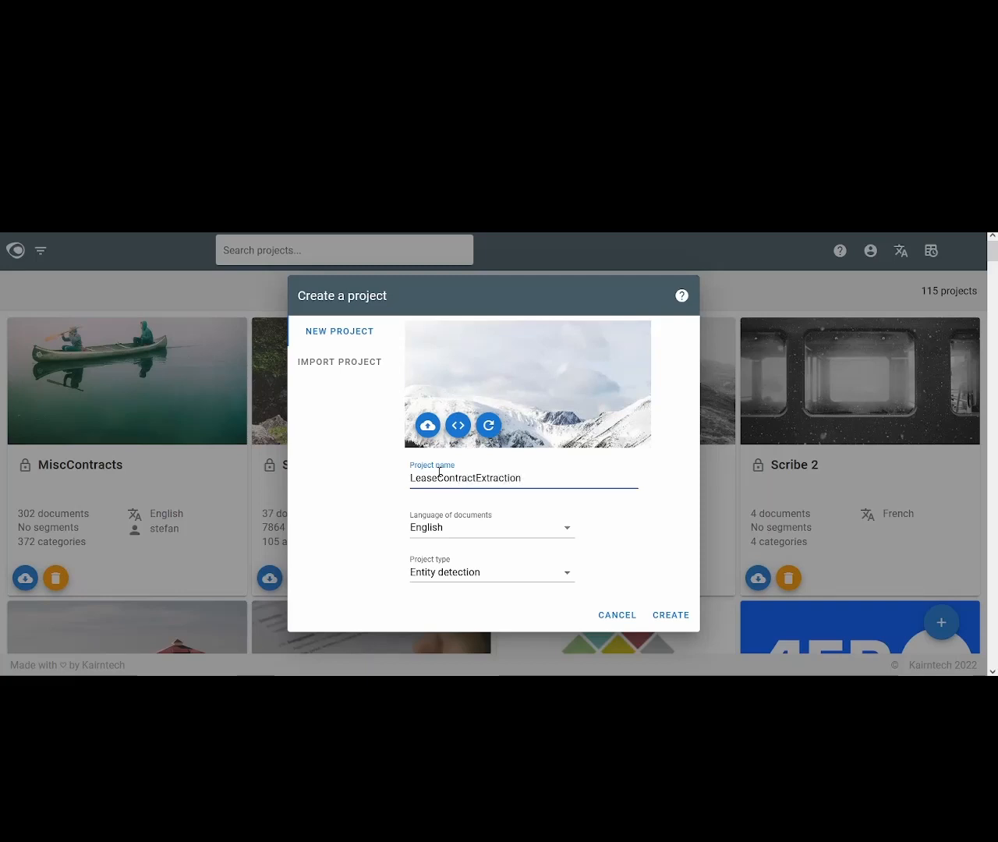
{"action": "left_click", "coordinate": [659, 620]}
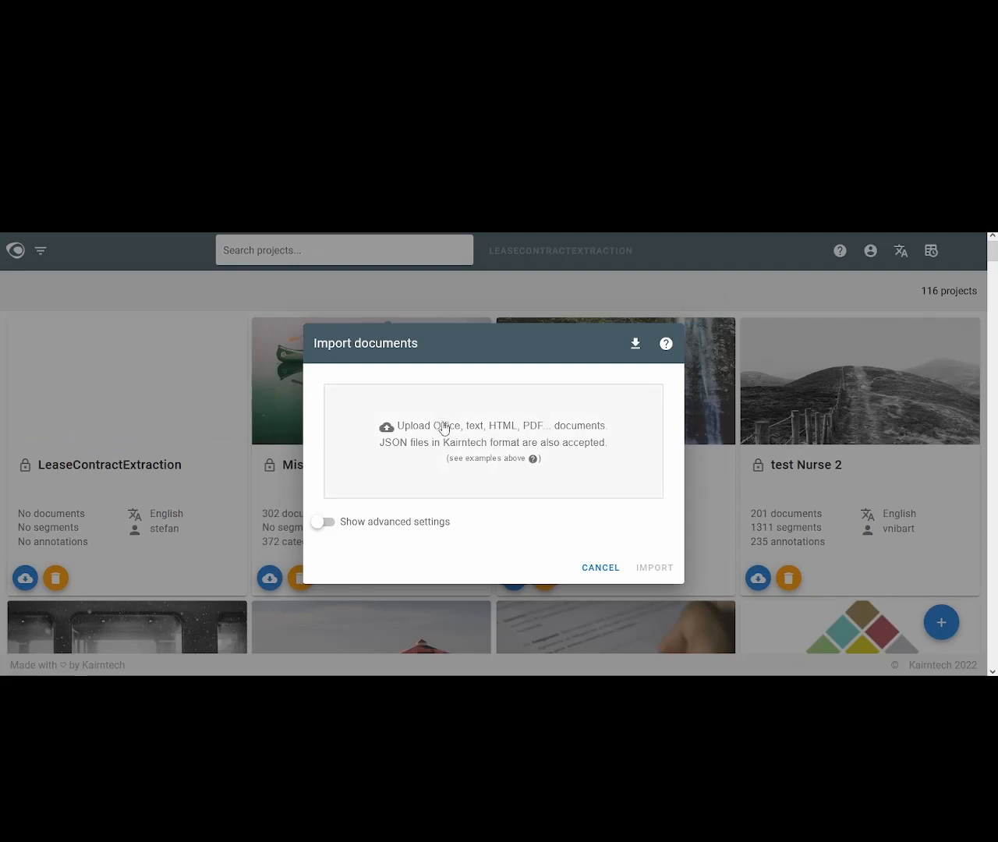
Import the misccontracts-export-search file from the Downloads folder into the LeaseContractExtraction project.
{"action": "left_click", "coordinate": [450, 438]}
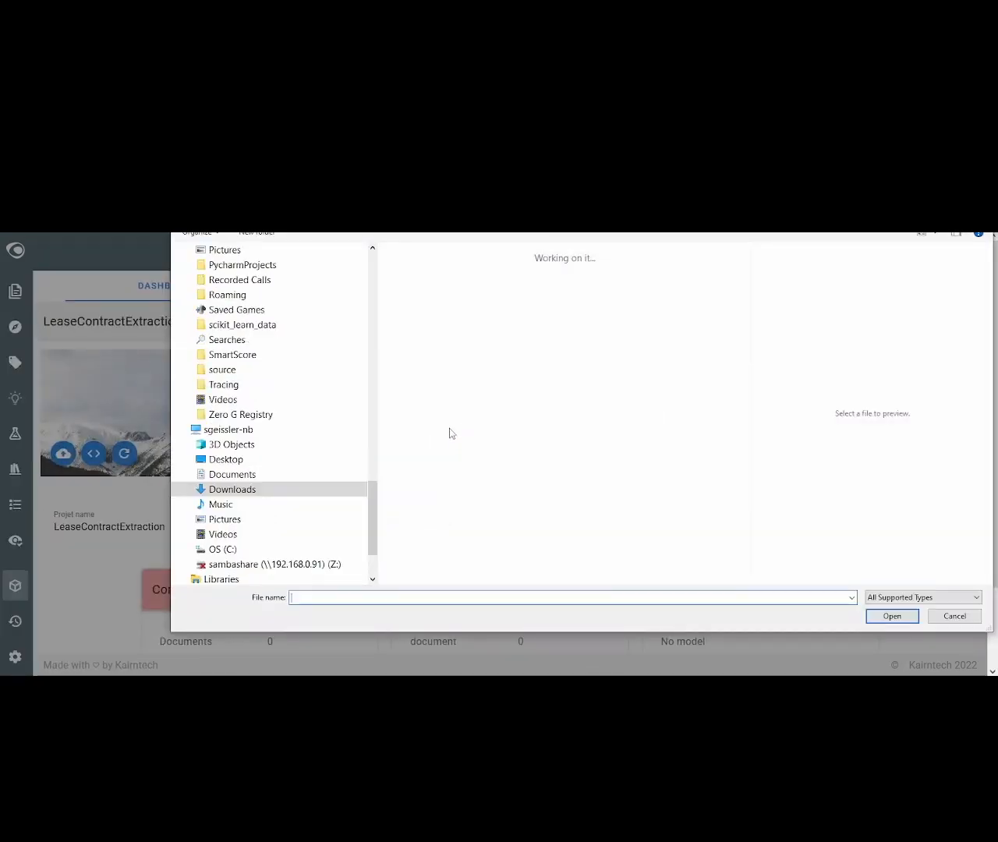
{"action": "left_click", "coordinate": [412, 390]}
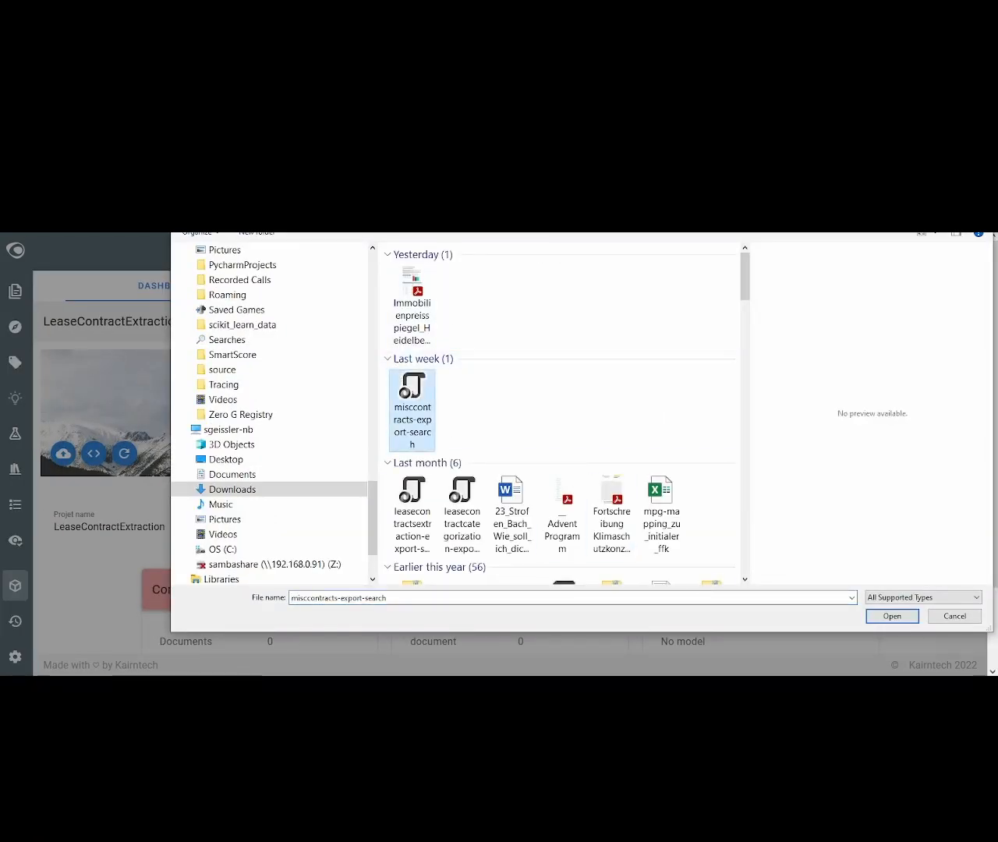
{"action": "left_click", "coordinate": [892, 616]}
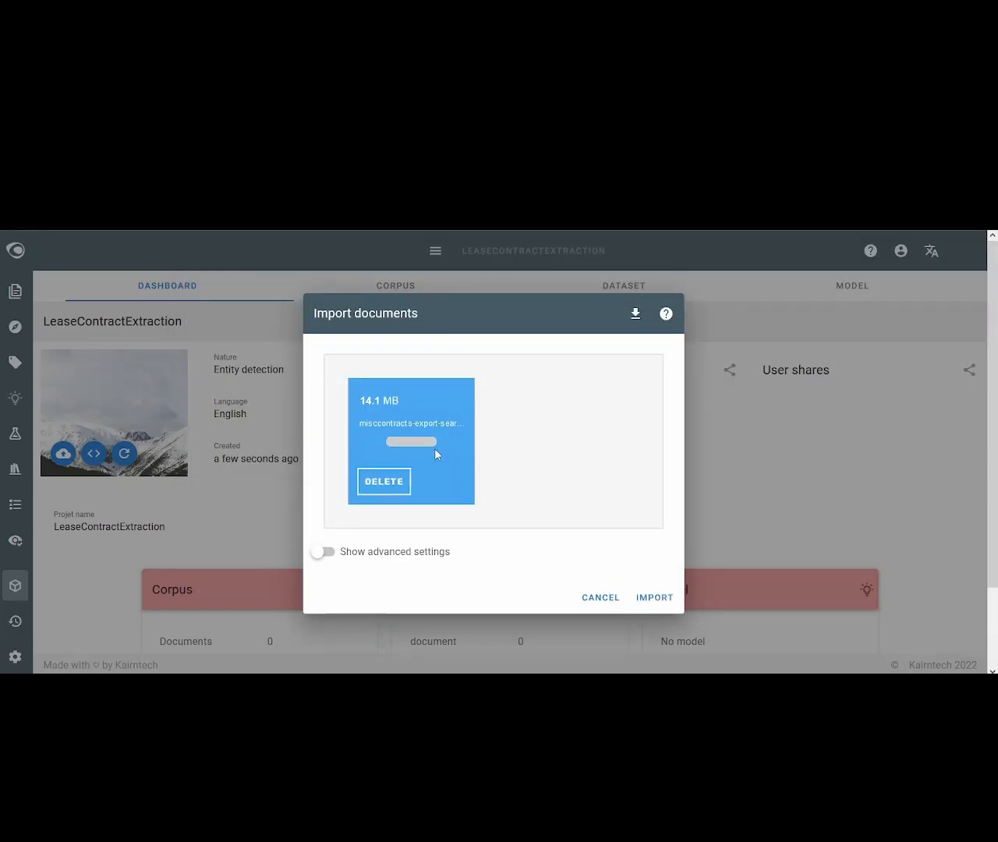
{"action": "left_click", "coordinate": [655, 598]}
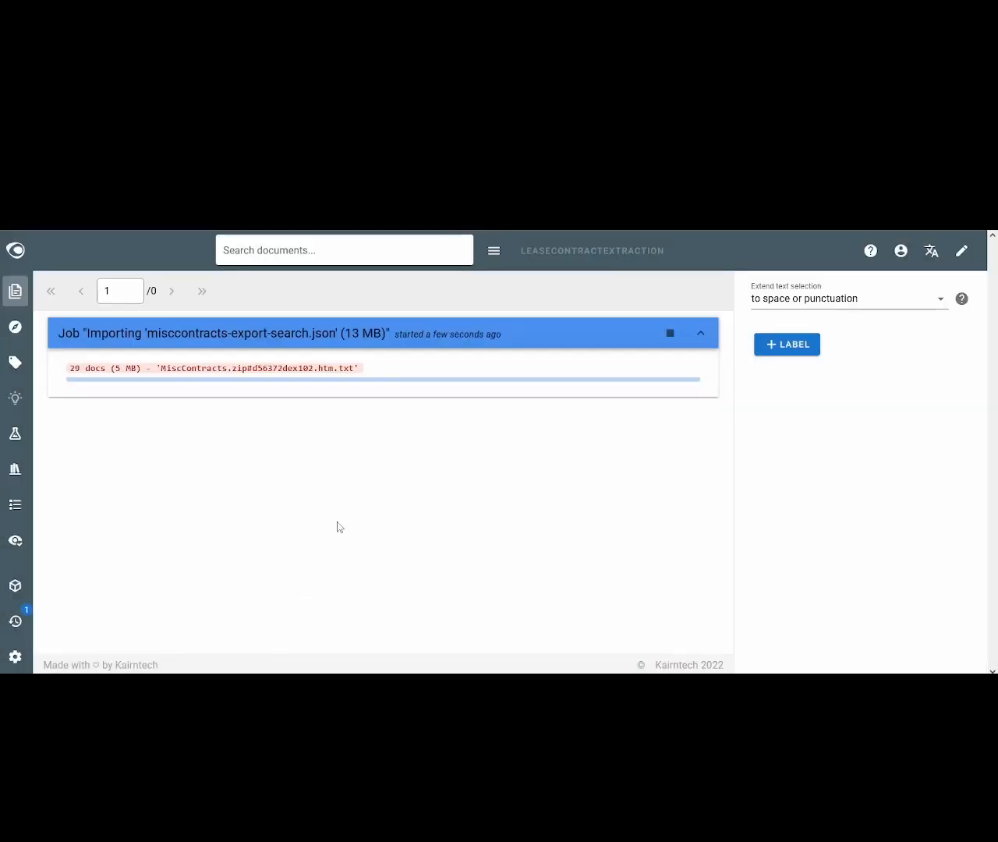
Add the labels ContractParties, ContractDate and ObjectAddress to the project.
{"action": "left_click", "coordinate": [14, 363]}
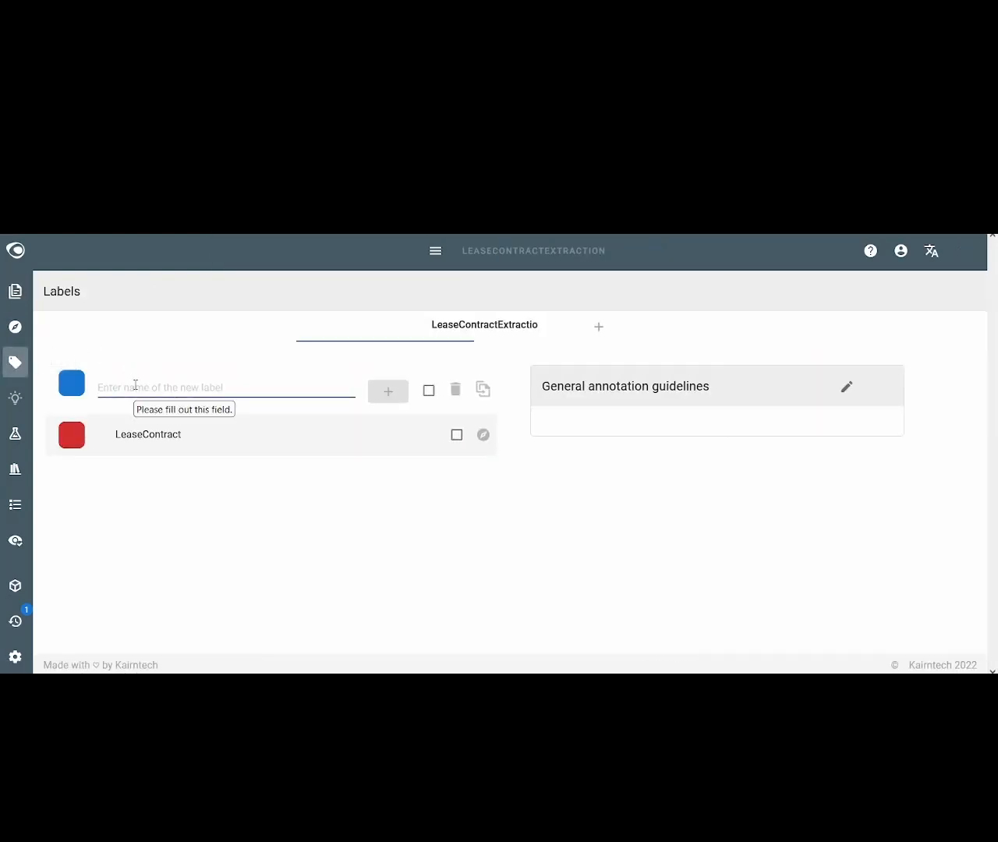
{"action": "type", "text": "ContractParties"}
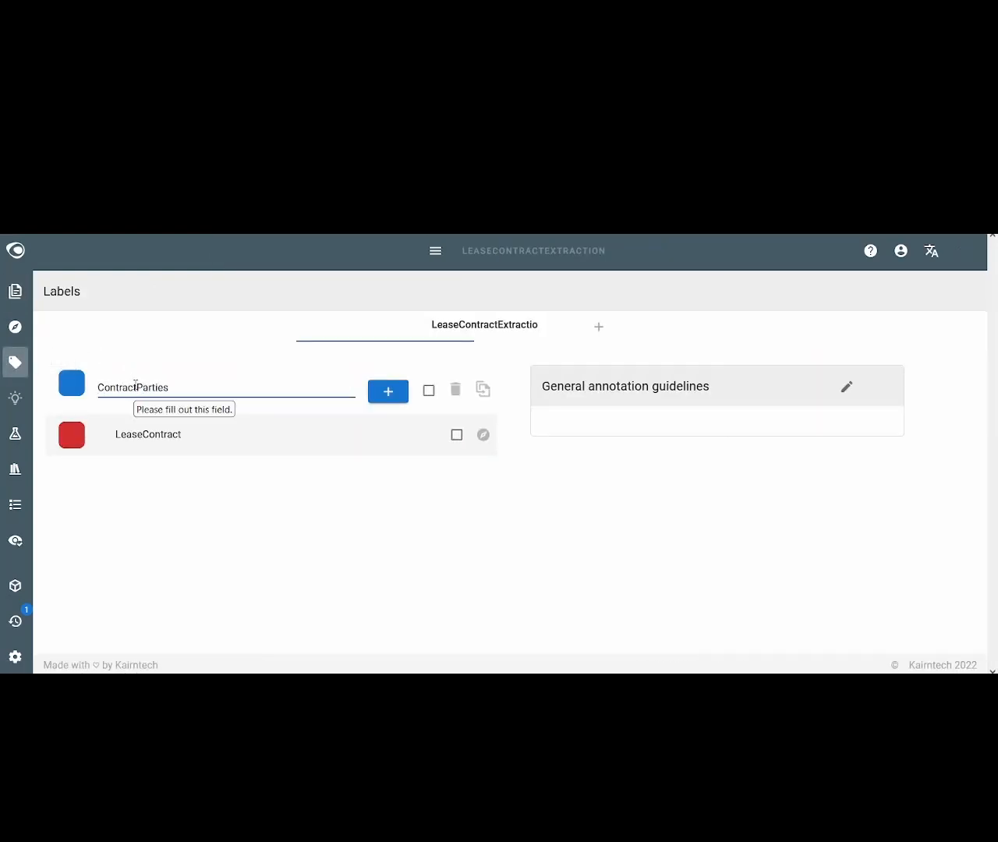
{"action": "key", "text": "Return"}
{"action": "type", "text": "ContractDate"}
{"action": "key", "text": "Return"}
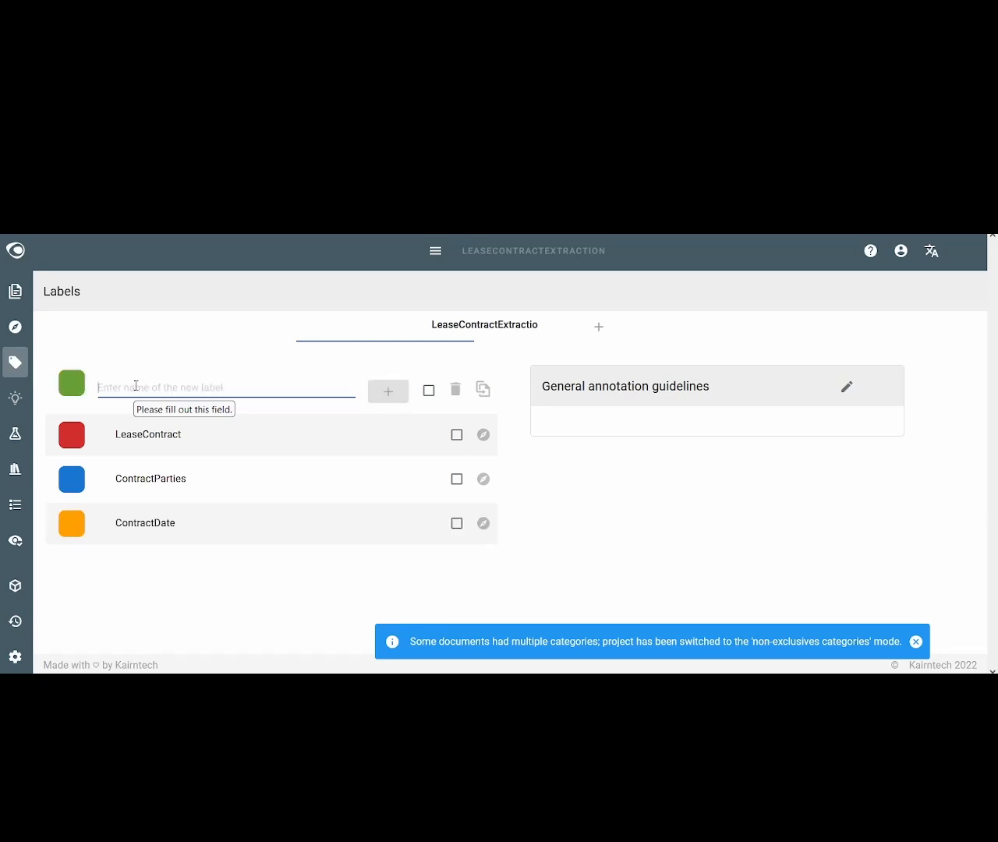
{"action": "type", "text": "OjectAddress"}
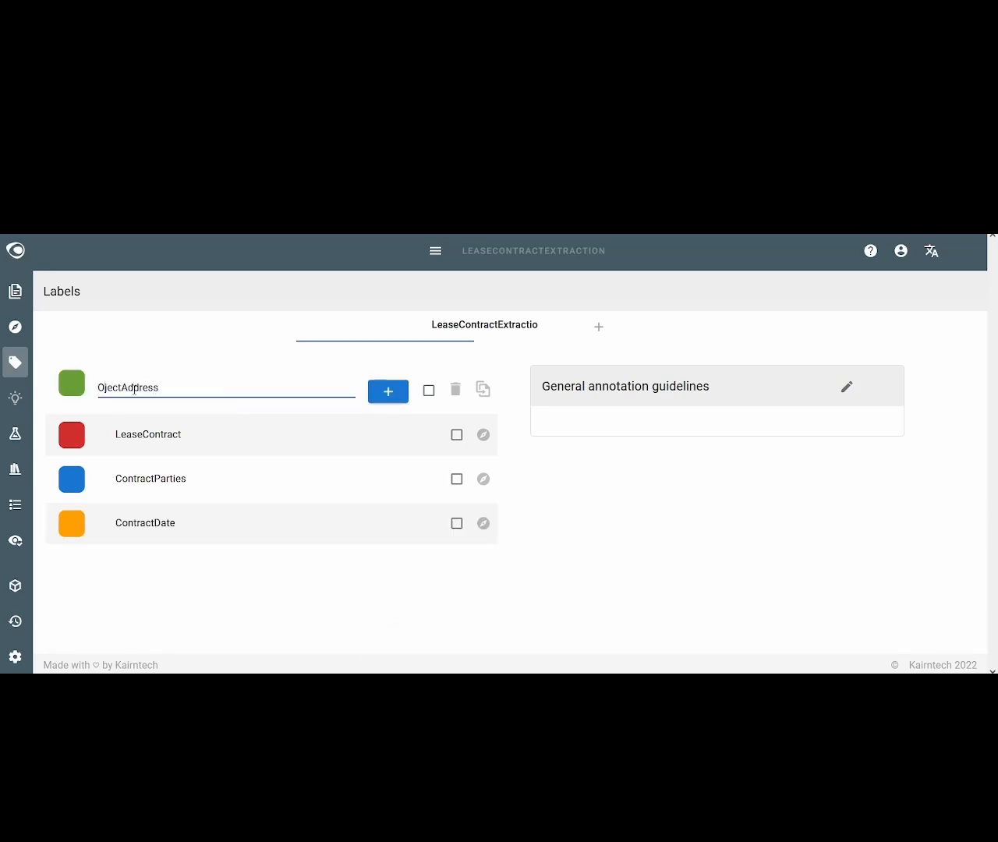
{"action": "type", "text": "b"}
{"action": "key", "text": "Return"}
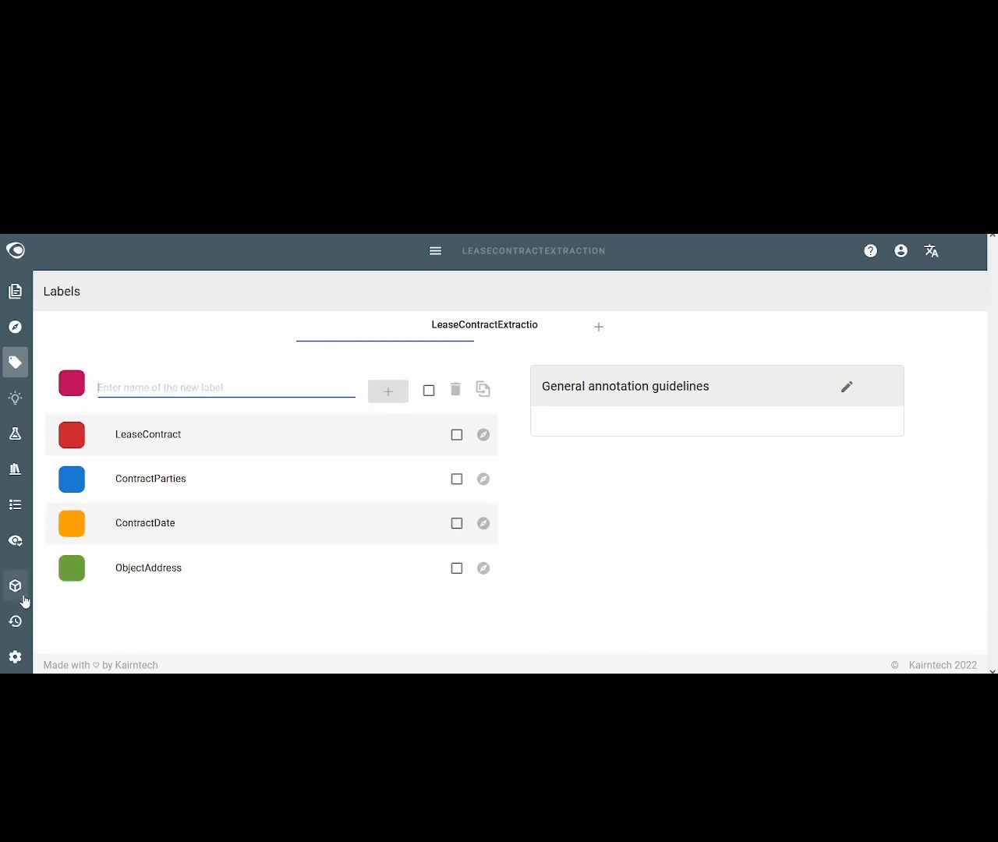
In the first document, annotate ARE-MA REGION NO. 45, LLC and SIGILON THERAPEUTICS, INC. as ContractParties.
{"action": "left_click", "coordinate": [15, 621]}
{"action": "left_click", "coordinate": [19, 292]}
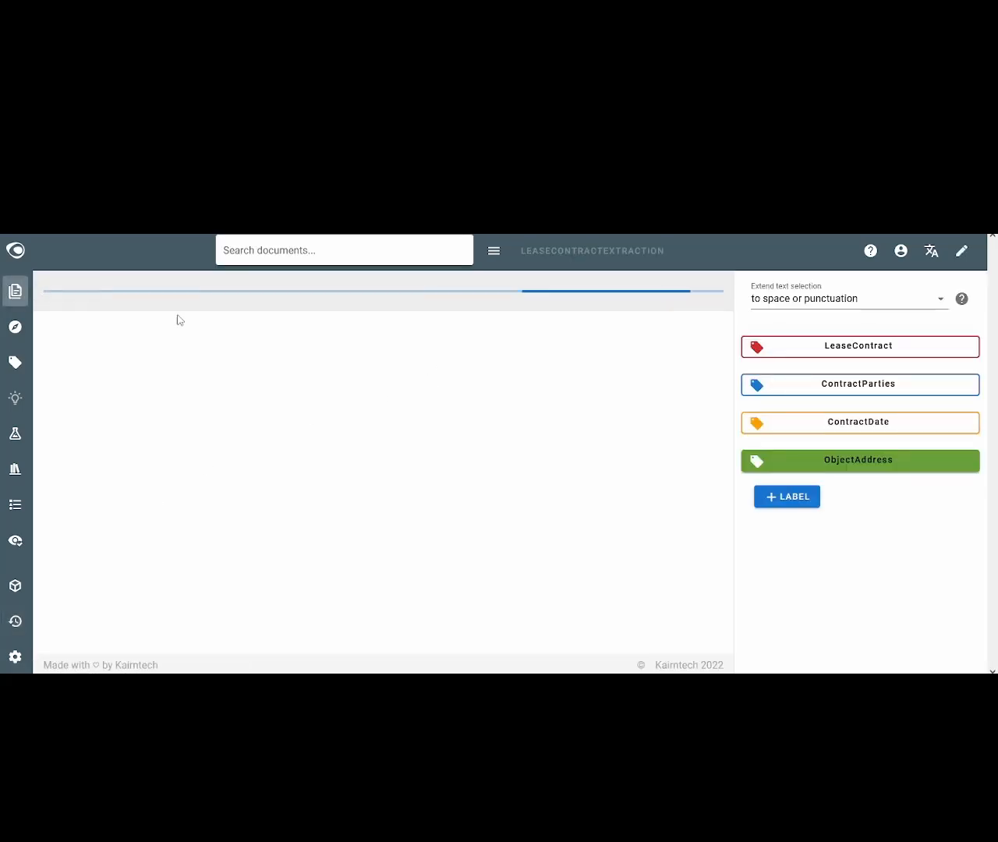
{"action": "left_click", "coordinate": [847, 385]}
{"action": "left_click_drag", "start_coordinate": [587, 438], "coordinate": [251, 456]}
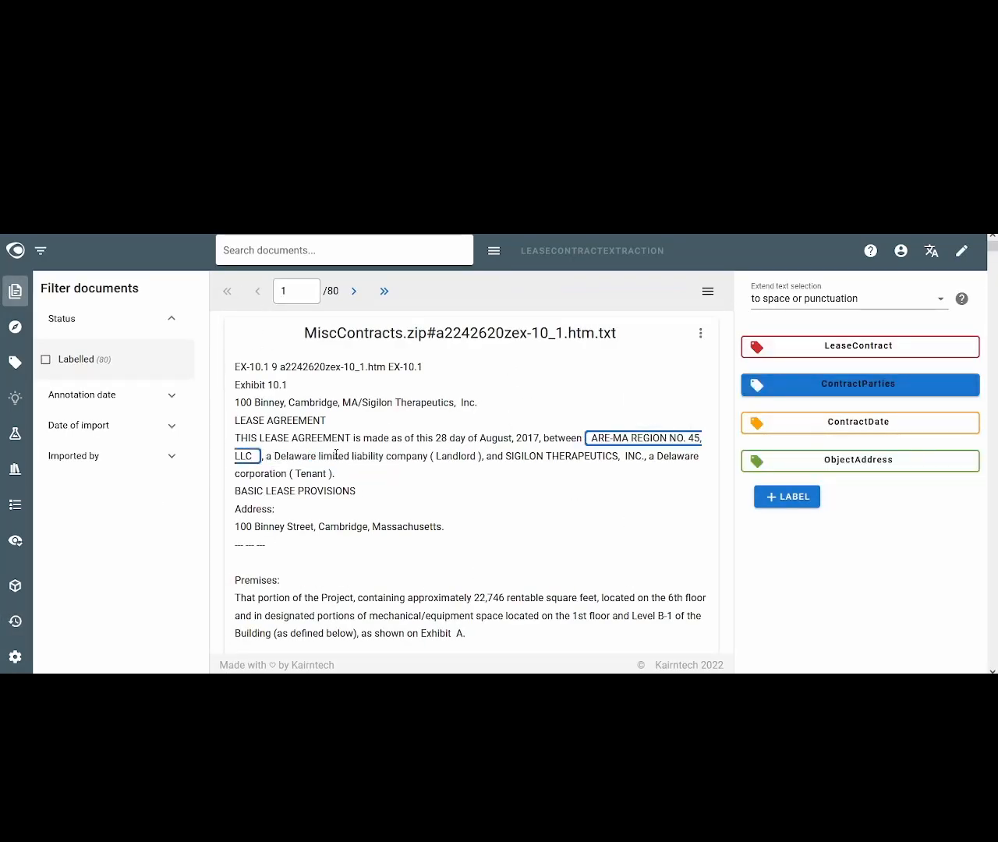
{"action": "left_click_drag", "start_coordinate": [508, 456], "coordinate": [649, 457]}
Annotate 28 day of August, 2017 as ContractDate and the first document's two property address lines as ObjectAddress.
{"action": "left_click", "coordinate": [839, 425]}
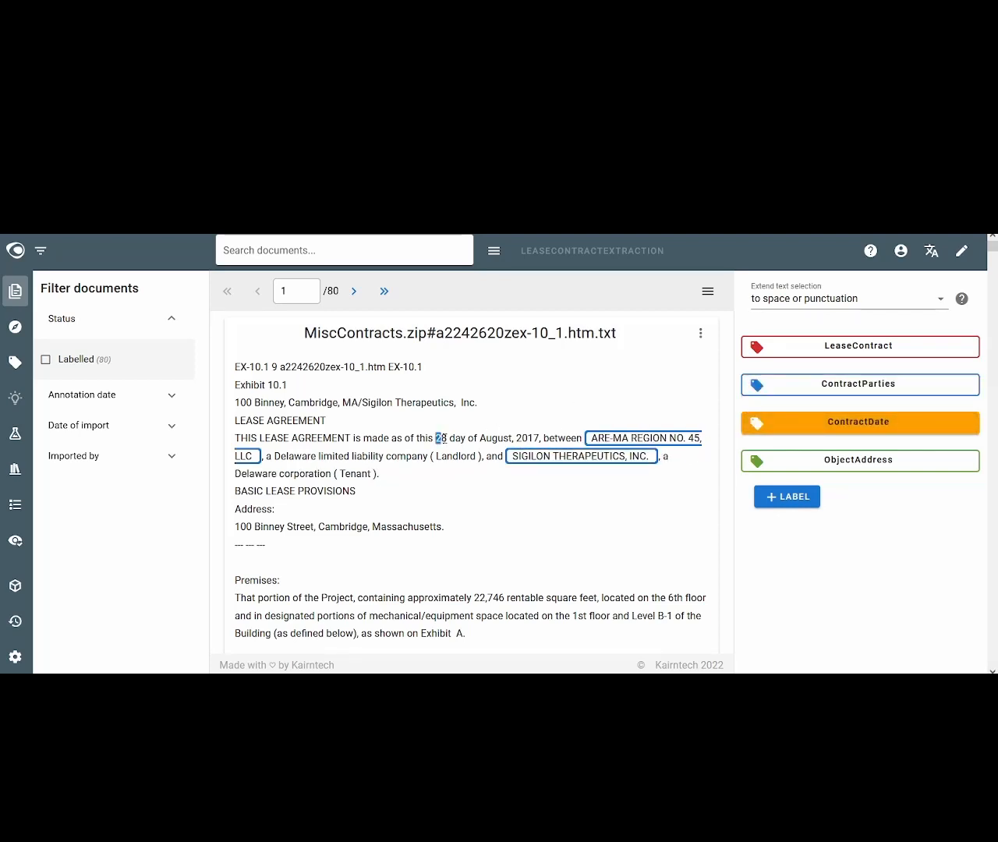
{"action": "left_click_drag", "start_coordinate": [436, 438], "coordinate": [538, 441]}
{"action": "left_click", "coordinate": [858, 461]}
{"action": "left_click_drag", "start_coordinate": [235, 403], "coordinate": [476, 404]}
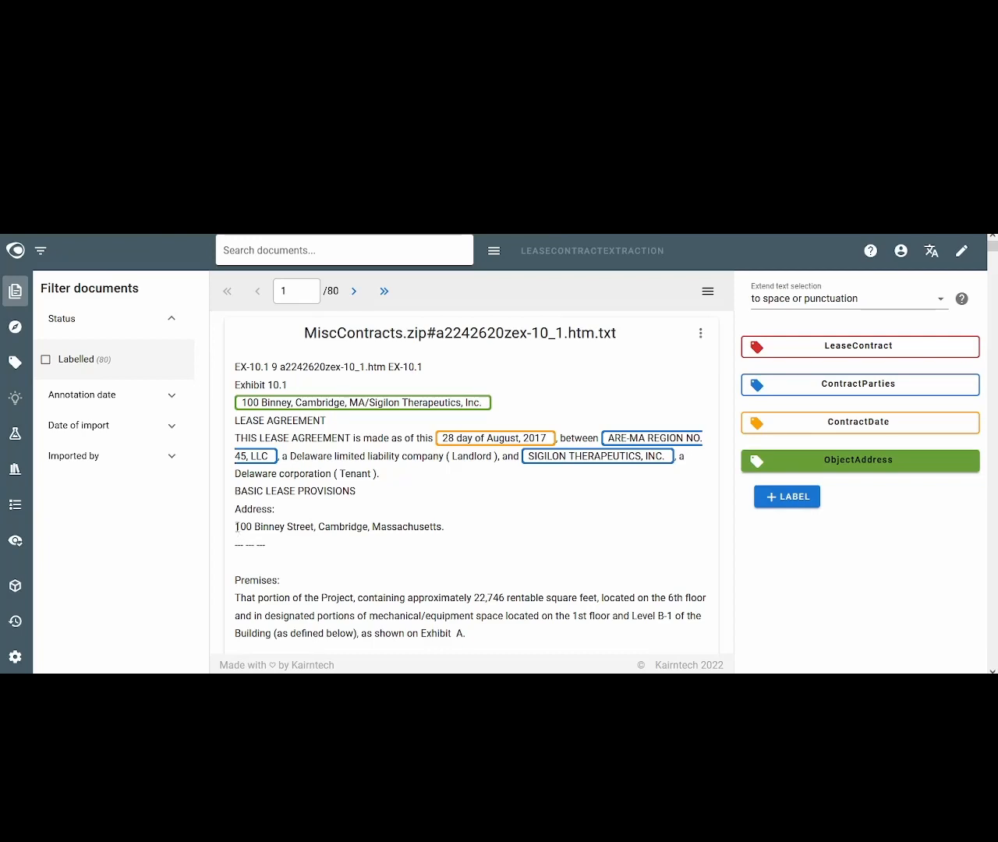
{"action": "left_click_drag", "start_coordinate": [236, 527], "coordinate": [468, 527]}
In document 2, annotate the street address as ObjectAddress, 24th day of August, 2017 as ContractDate, and ARE-MA REGION NO. 45, LLC and FOGHORN THERAPEUTICS INC. as ContractParties.
{"action": "left_click", "coordinate": [354, 291]}
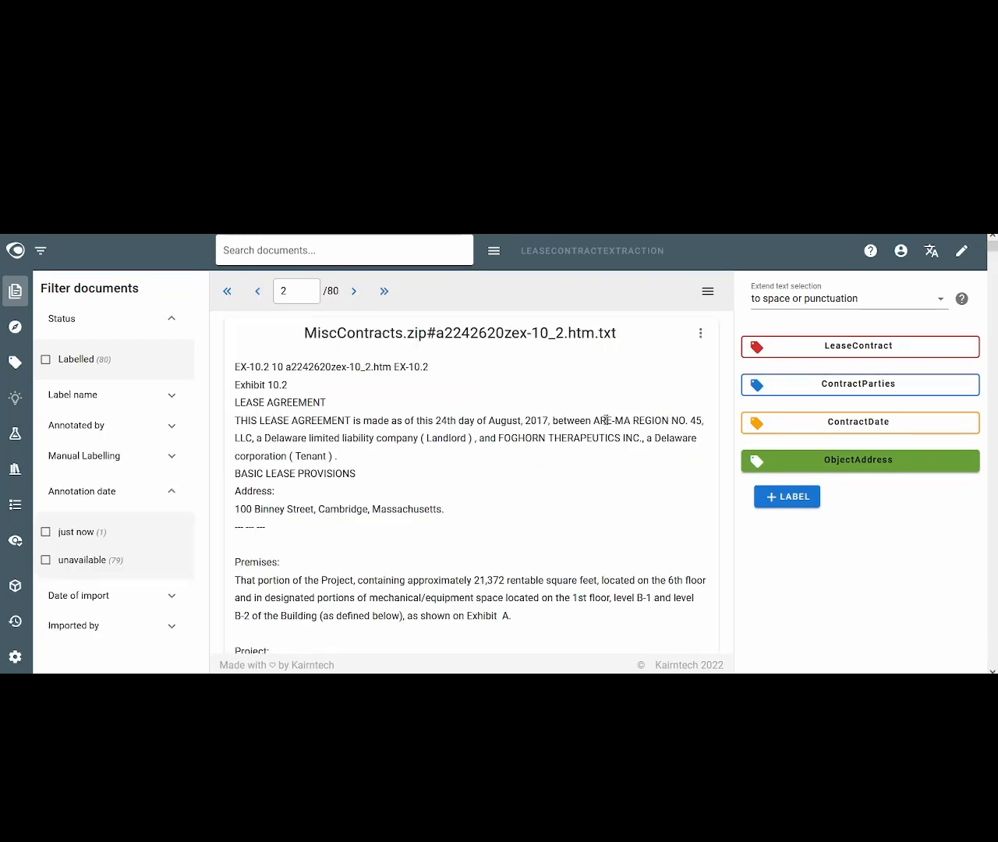
{"action": "left_click_drag", "start_coordinate": [236, 510], "coordinate": [472, 513]}
{"action": "left_click", "coordinate": [809, 424]}
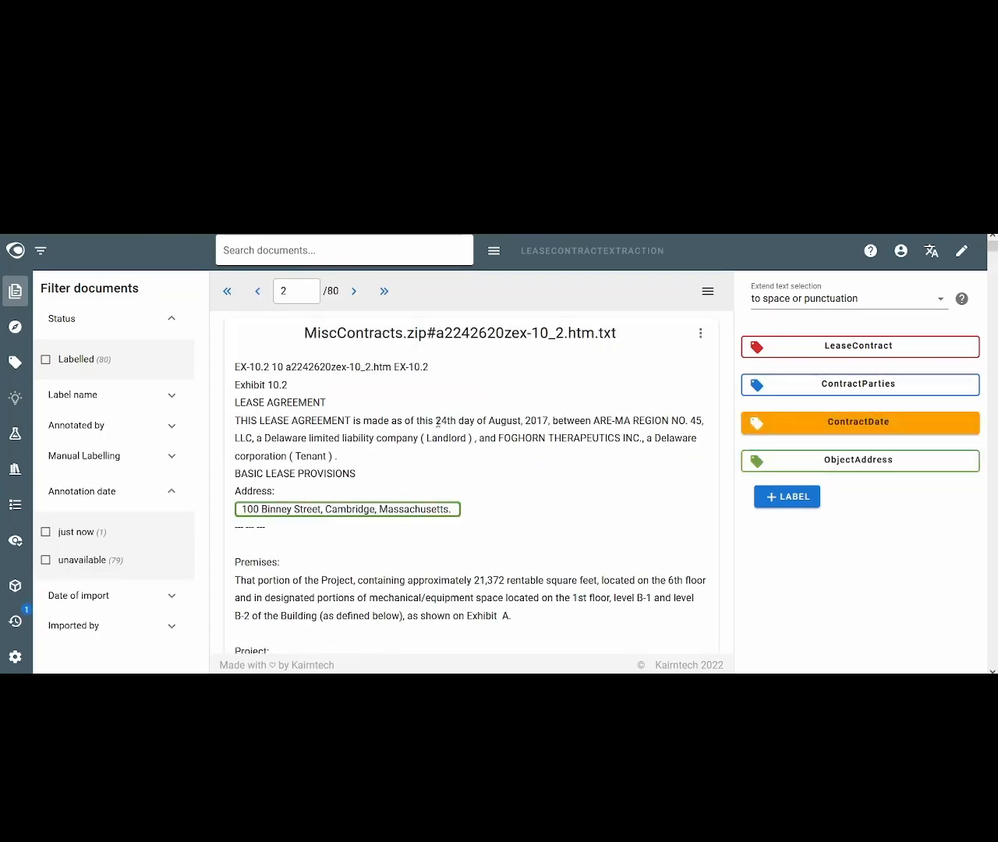
{"action": "left_click_drag", "start_coordinate": [437, 421], "coordinate": [268, 443]}
{"action": "left_click", "coordinate": [858, 384]}
{"action": "left_click_drag", "start_coordinate": [544, 439], "coordinate": [693, 438]}
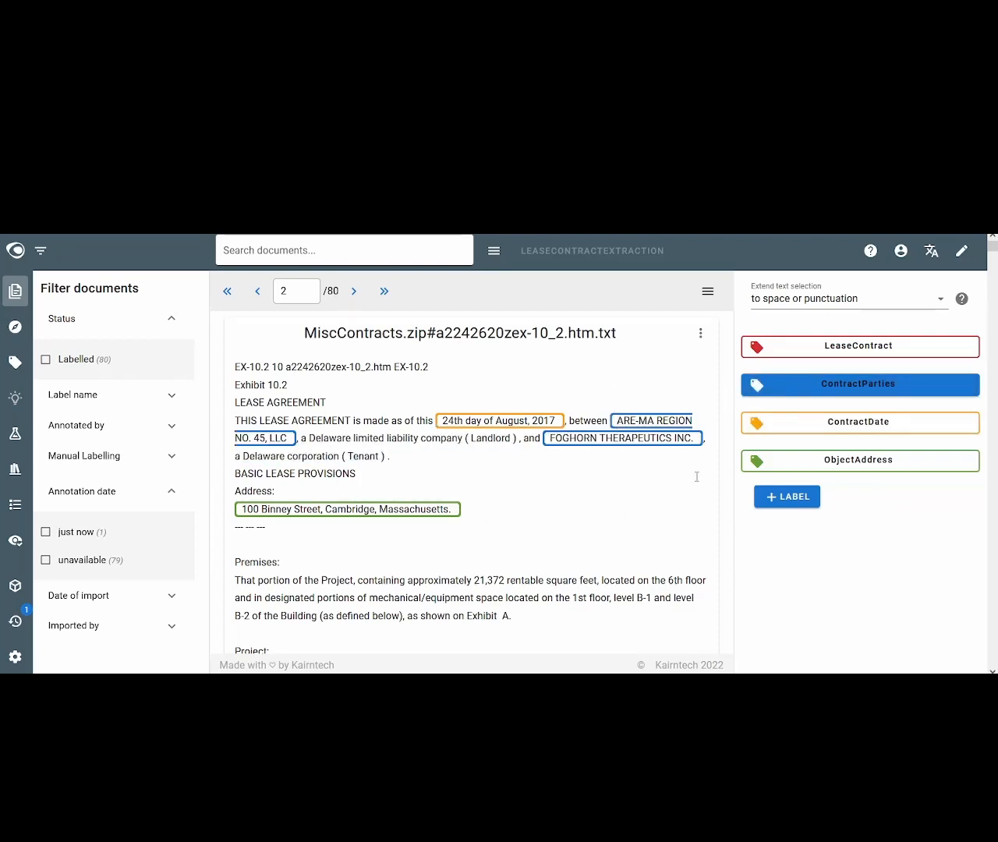
In document 3, annotate ARE-MA REGION NO. 45, LLC, FOGHORN THERAPEUTICS INC. and SIGILON THERAPEUTICS, INC. as ContractParties.
{"action": "left_click", "coordinate": [355, 292]}
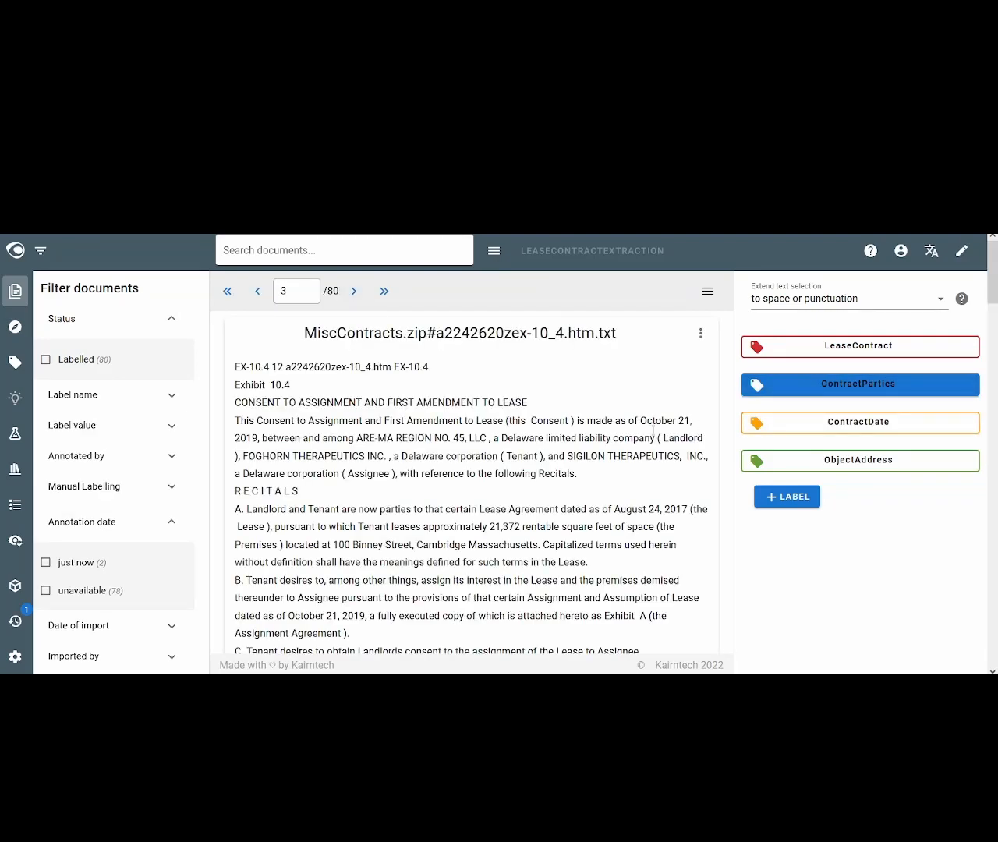
{"action": "left_click_drag", "start_coordinate": [358, 439], "coordinate": [489, 439]}
{"action": "left_click_drag", "start_coordinate": [287, 456], "coordinate": [437, 456]}
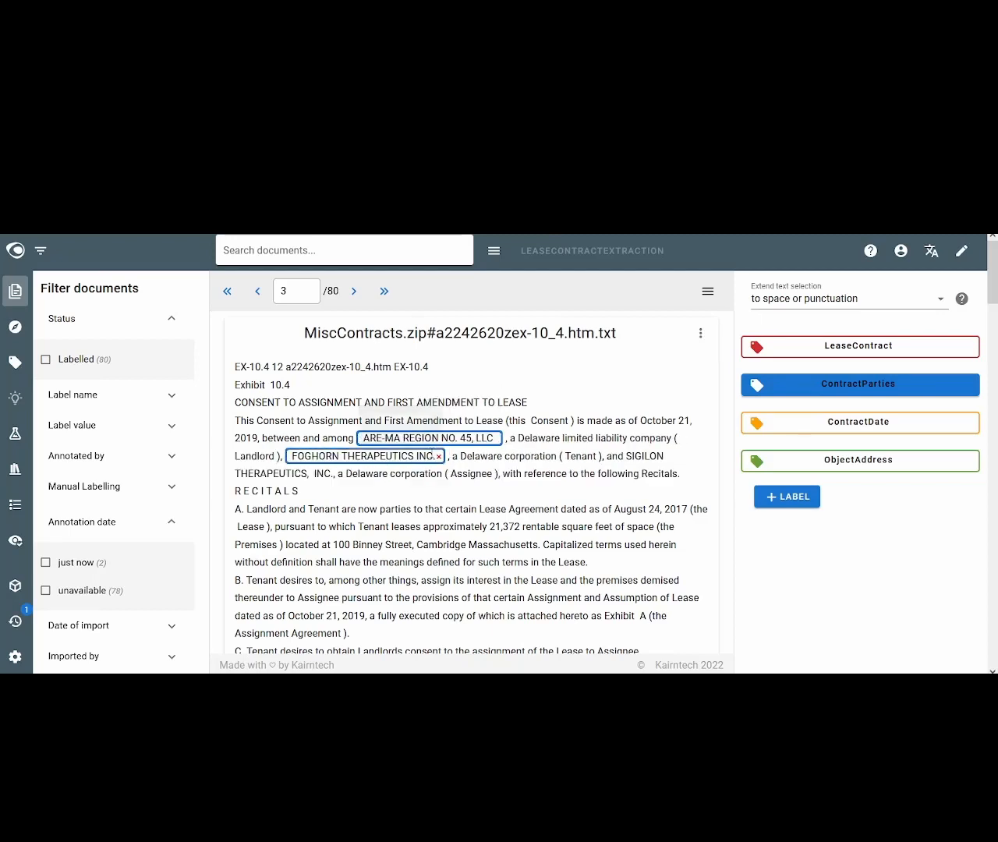
{"action": "left_click_drag", "start_coordinate": [628, 458], "coordinate": [340, 474]}
Annotate October 21, 2019 and August 24, 2017 as ContractDate and the premises' street address in recital A as ObjectAddress.
{"action": "left_click", "coordinate": [857, 422]}
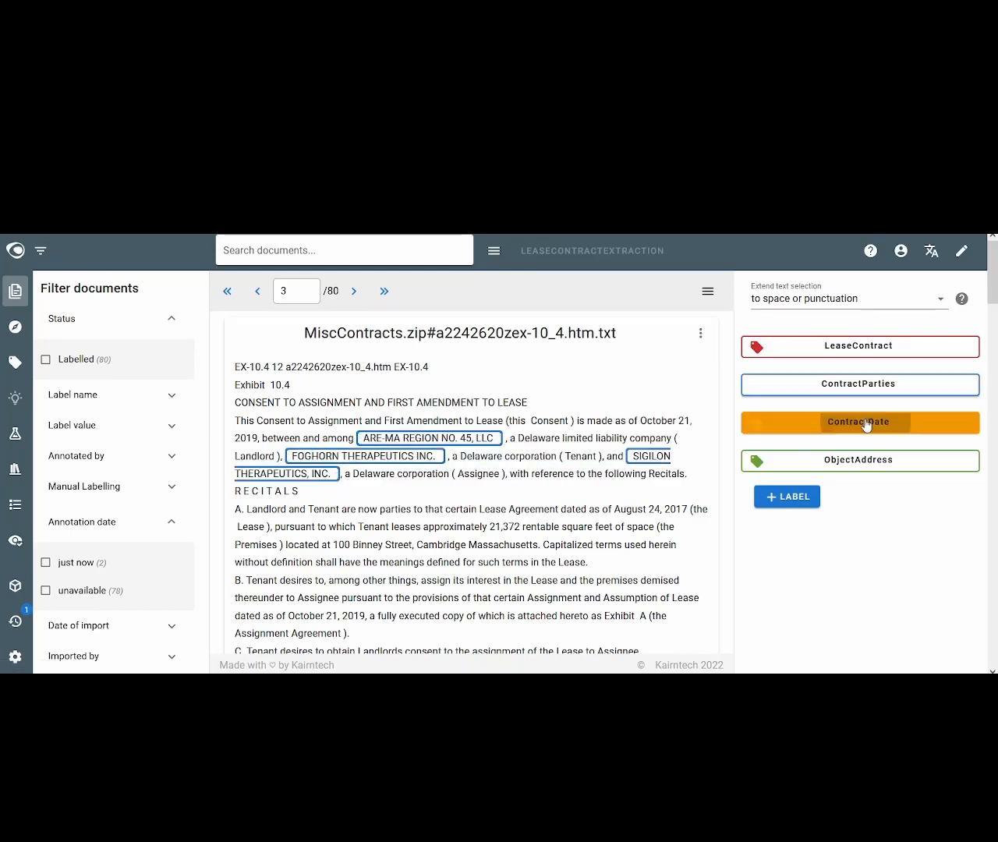
{"action": "left_click_drag", "start_coordinate": [641, 421], "coordinate": [262, 438]}
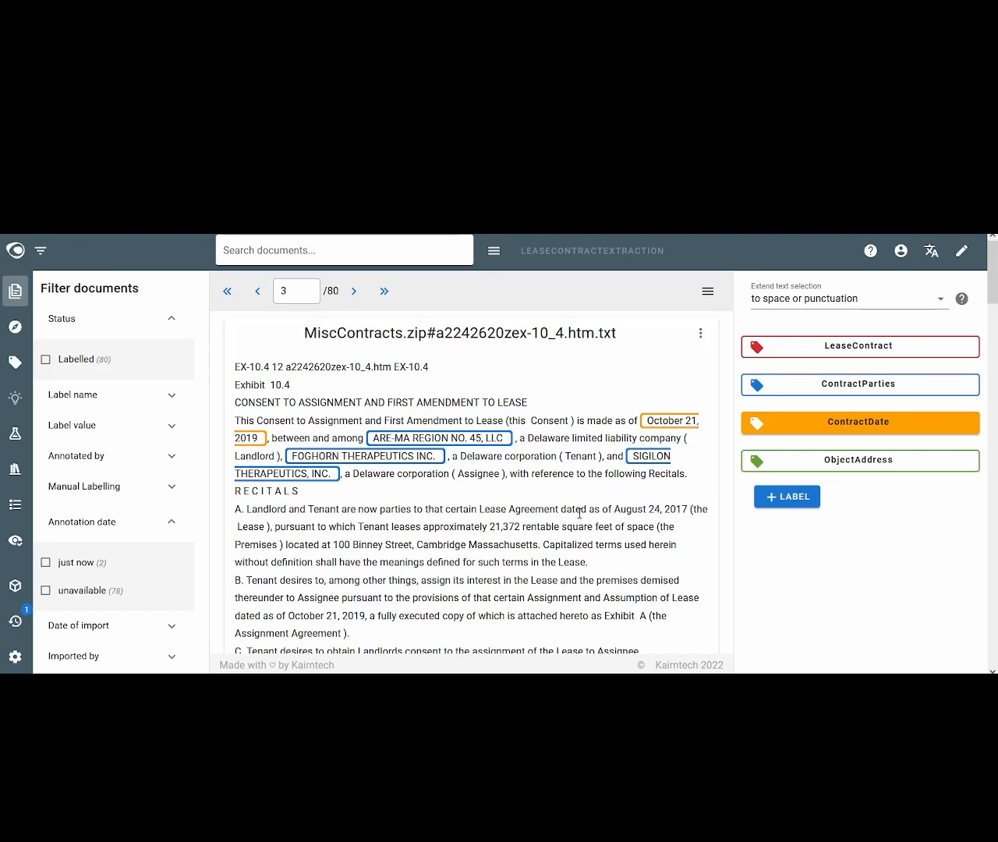
{"action": "left_click_drag", "start_coordinate": [611, 511], "coordinate": [687, 510]}
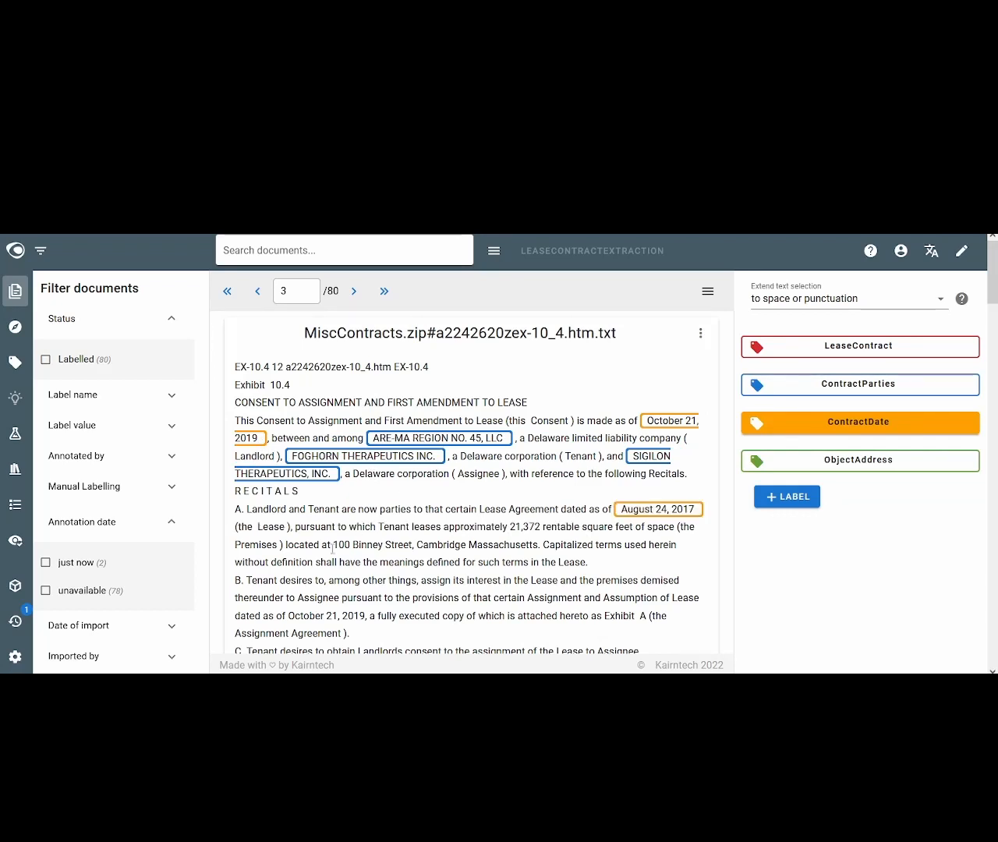
{"action": "left_click", "coordinate": [858, 460]}
{"action": "left_click_drag", "start_coordinate": [334, 545], "coordinate": [538, 547]}
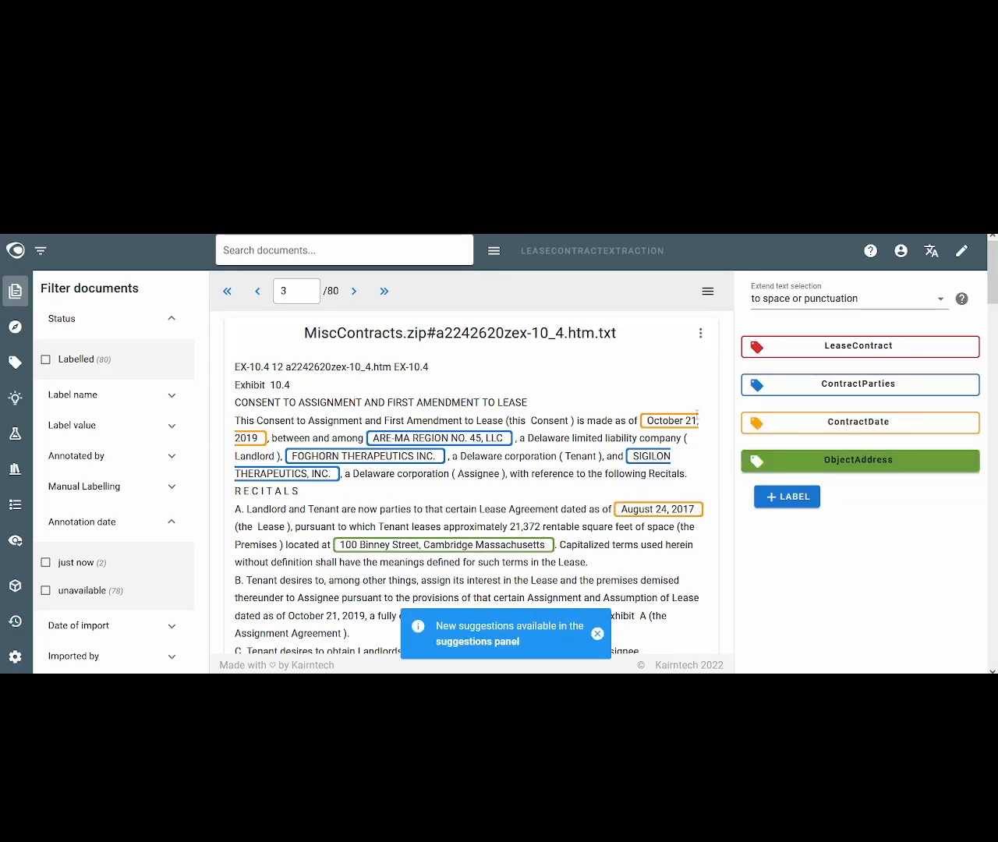
In document 4, annotate June 21, 2011 as ContractDate and NOVAPARK LLC and ANGION BIOMEDICA CORP. as ContractParties.
{"action": "left_click", "coordinate": [353, 290]}
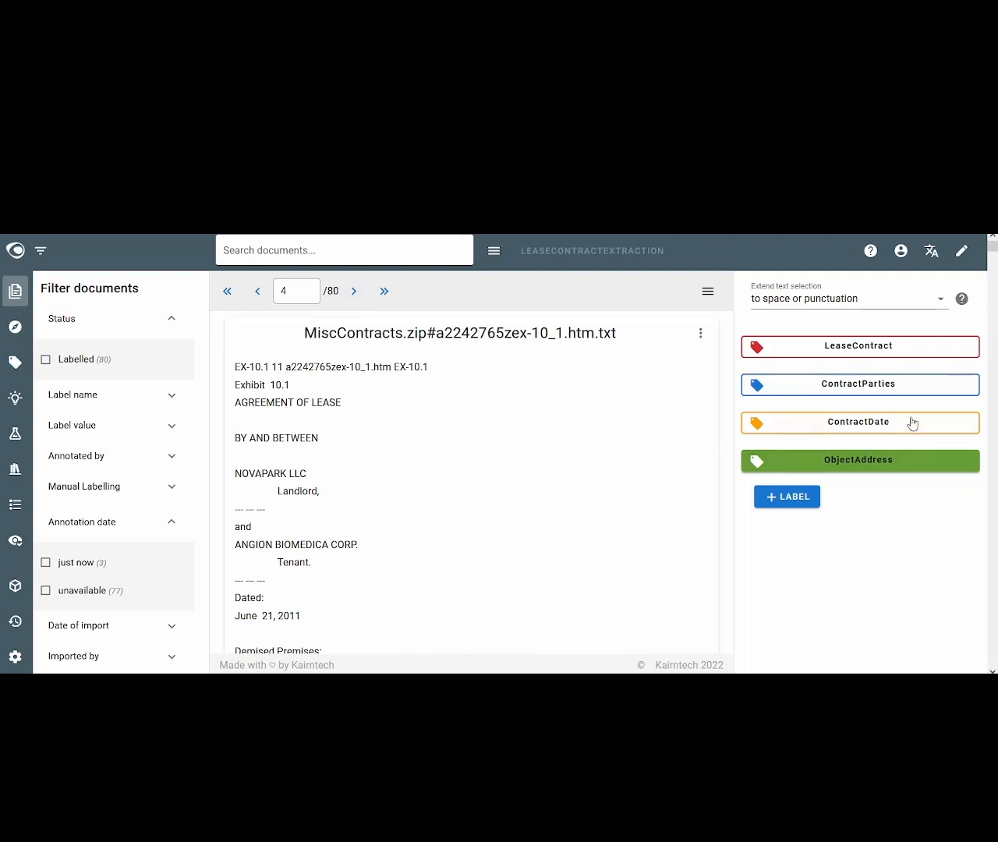
{"action": "left_click", "coordinate": [831, 421]}
{"action": "left_click_drag", "start_coordinate": [234, 616], "coordinate": [315, 616]}
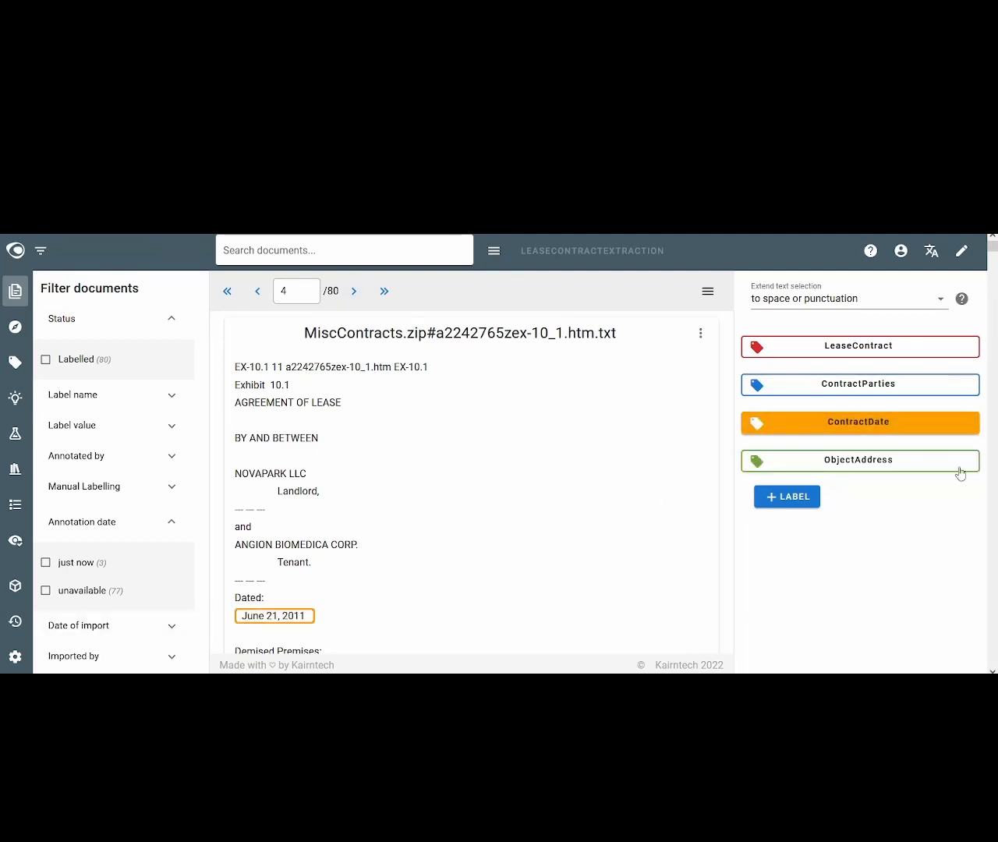
{"action": "left_click", "coordinate": [868, 386]}
{"action": "left_click_drag", "start_coordinate": [235, 477], "coordinate": [306, 473]}
{"action": "left_click_drag", "start_coordinate": [249, 544], "coordinate": [367, 544]}
Annotate the street address under Demised Premises in document 4 as ObjectAddress.
{"action": "scroll", "coordinate": [236, 507], "scroll_direction": "down", "scroll_amount": 2}
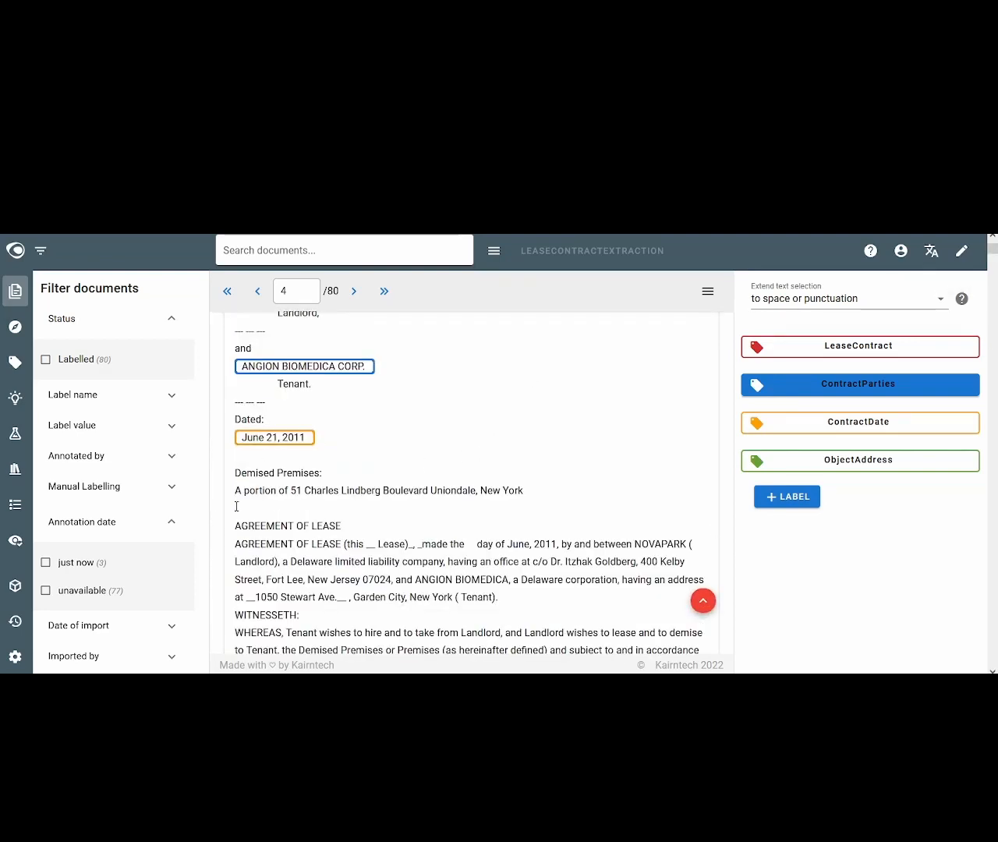
{"action": "left_click", "coordinate": [859, 460]}
{"action": "left_click_drag", "start_coordinate": [294, 491], "coordinate": [543, 496]}
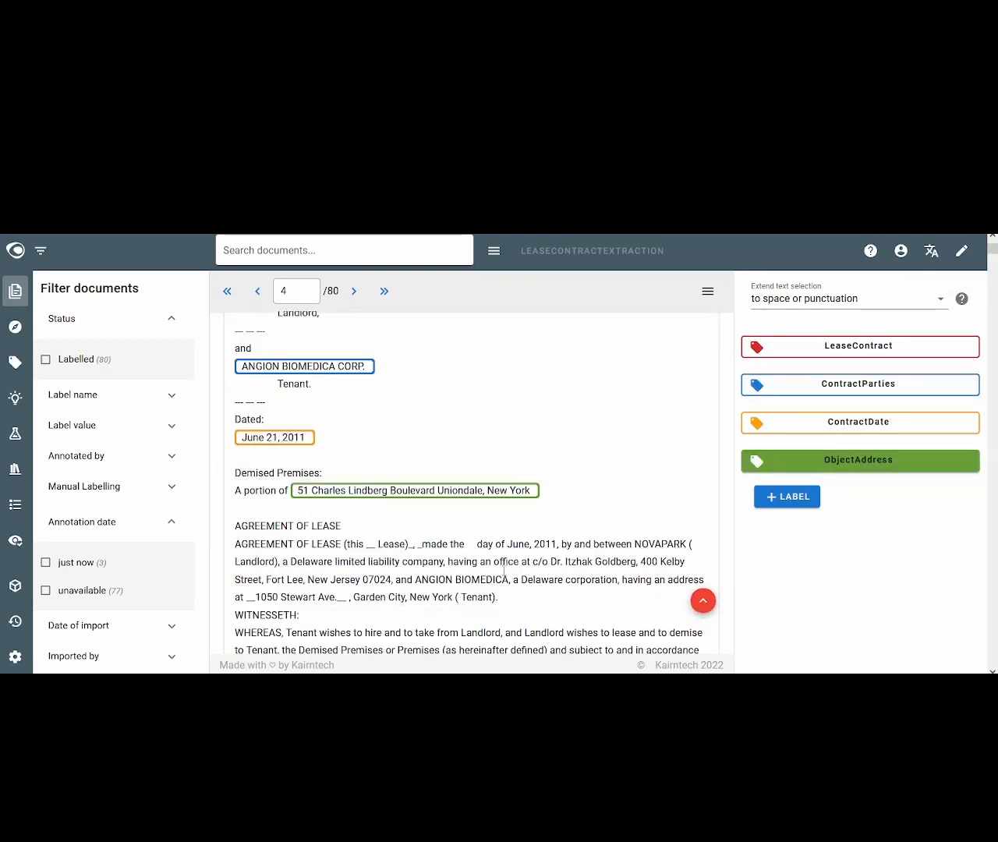
In document 5's heading, annotate RiverPark Corporate Center--Building Five as ObjectAddress and RIVERPARK FIVE, LLC and PROVO CRAFT AND NOVELTY, INC. as ContractParties.
{"action": "left_click", "coordinate": [354, 291]}
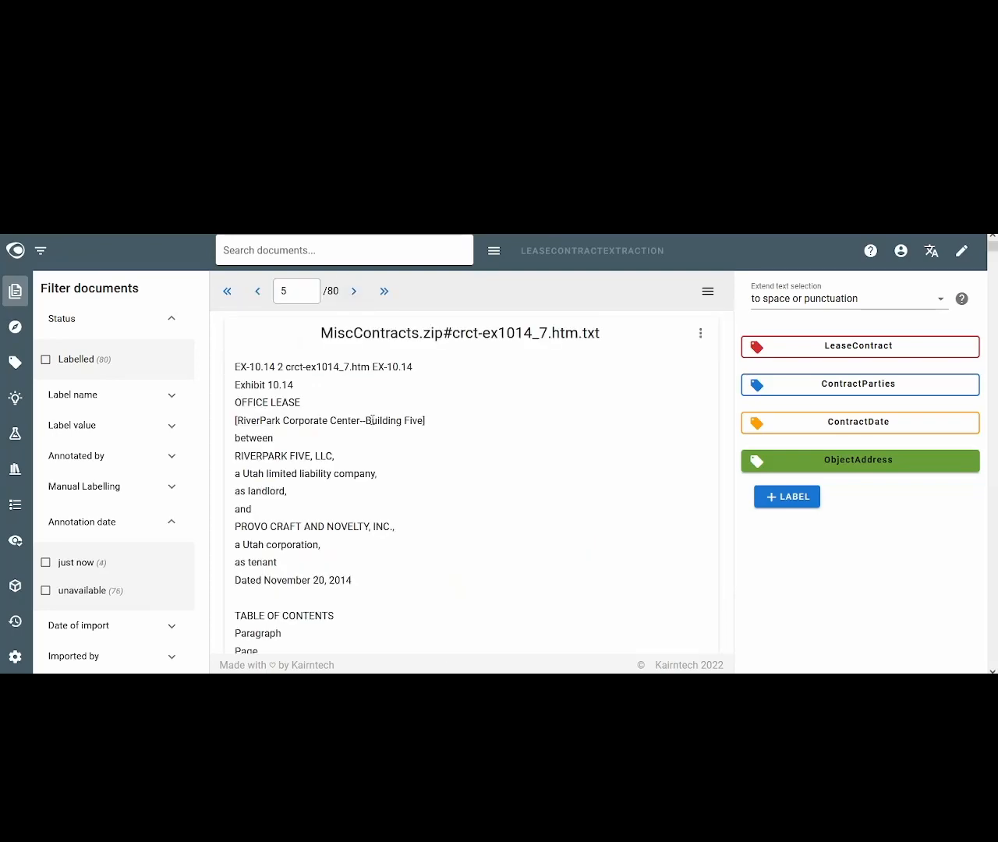
{"action": "left_click_drag", "start_coordinate": [238, 421], "coordinate": [422, 423]}
{"action": "left_click", "coordinate": [858, 385]}
{"action": "left_click_drag", "start_coordinate": [240, 457], "coordinate": [333, 457]}
{"action": "left_click_drag", "start_coordinate": [240, 527], "coordinate": [394, 528]}
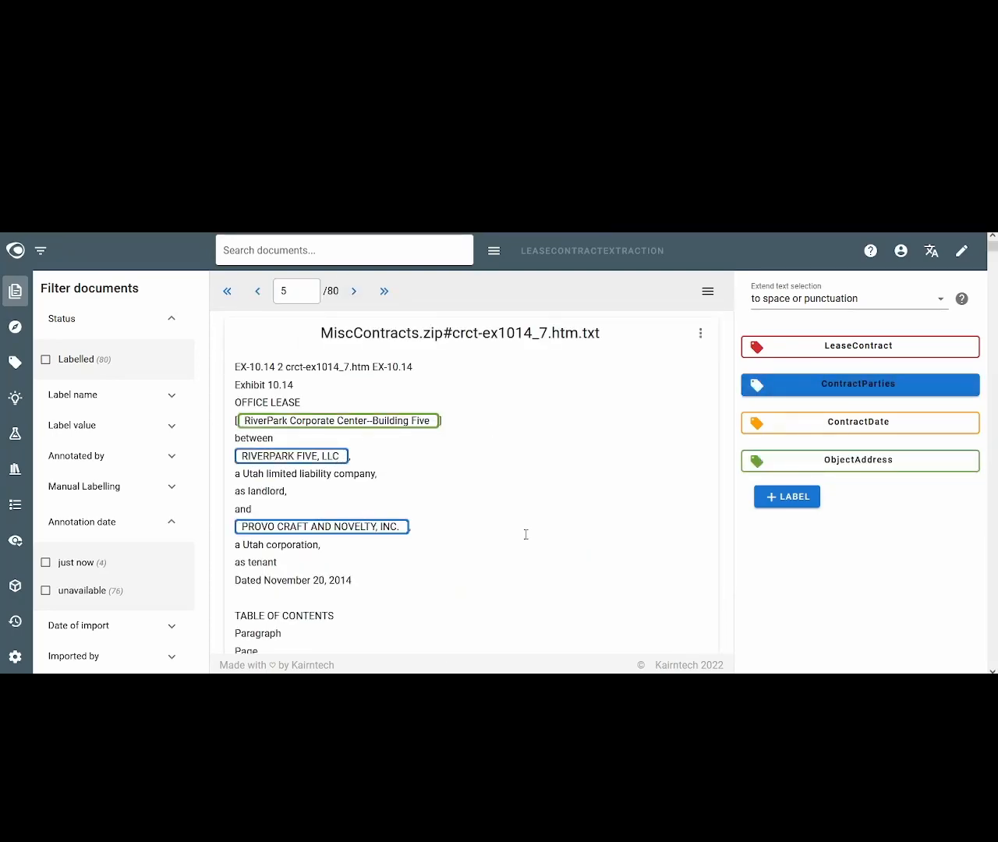
In document 5's opening lease paragraph, annotate 20th day of November, 2014 as ContractDate and the landlord and tenant companies as ContractParties.
{"action": "scroll", "coordinate": [525, 534], "scroll_direction": "down", "scroll_amount": 20}
{"action": "left_click", "coordinate": [859, 422]}
{"action": "left_click_drag", "start_coordinate": [502, 379], "coordinate": [620, 380]}
{"action": "left_click", "coordinate": [858, 385]}
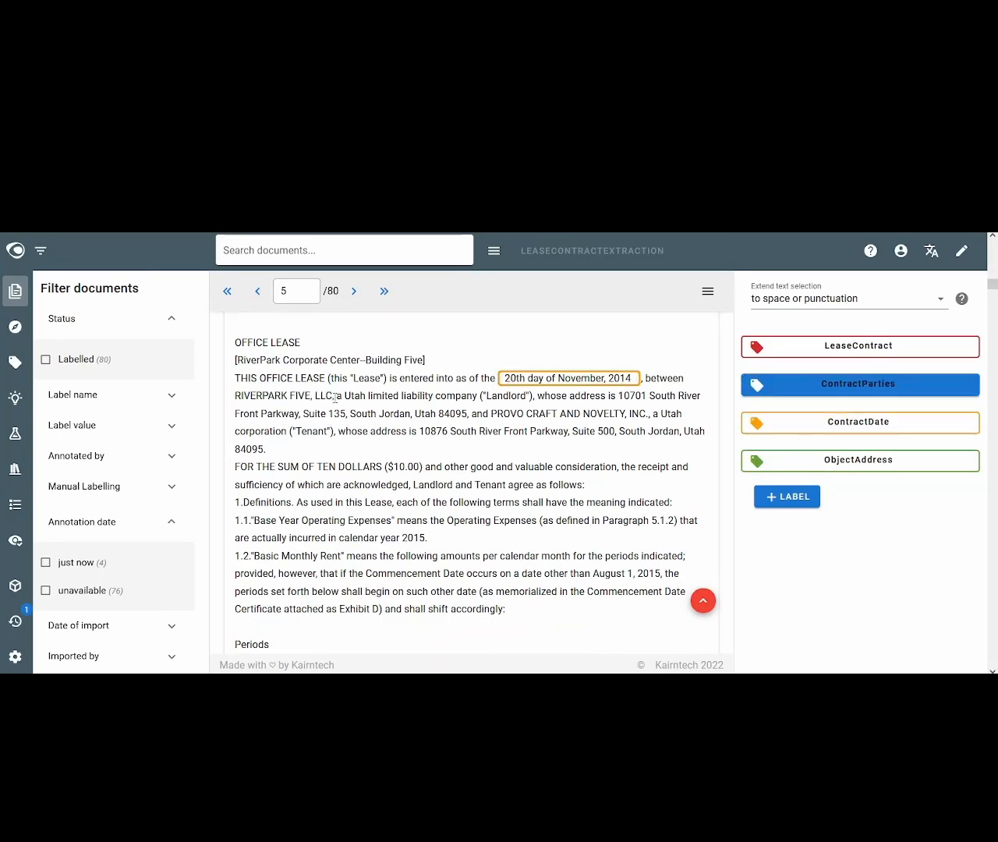
{"action": "left_click_drag", "start_coordinate": [334, 397], "coordinate": [236, 396]}
{"action": "left_click_drag", "start_coordinate": [498, 413], "coordinate": [641, 414]}
In document 6, annotate RIVERPARK FIVE, LLC and PROVO CRAFT & NOVELTY, INC. as ContractParties and 6th day of January, 2017 as ContractDate.
{"action": "left_click", "coordinate": [354, 291]}
{"action": "left_click_drag", "start_coordinate": [579, 456], "coordinate": [257, 474]}
{"action": "left_click", "coordinate": [859, 422]}
{"action": "left_click_drag", "start_coordinate": [529, 438], "coordinate": [641, 438]}
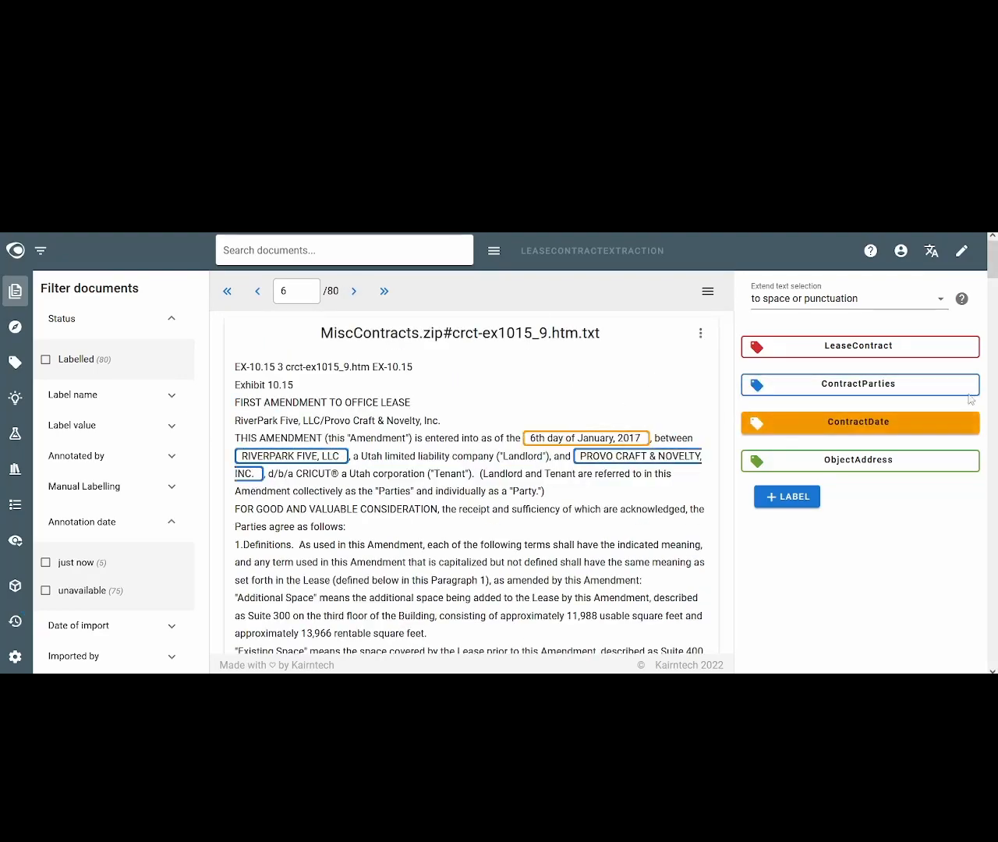
Look through the following documents and open the high-confidence annotation suggestions.
{"action": "scroll", "coordinate": [321, 414], "scroll_direction": "down", "scroll_amount": 5}
{"action": "left_click", "coordinate": [354, 291]}
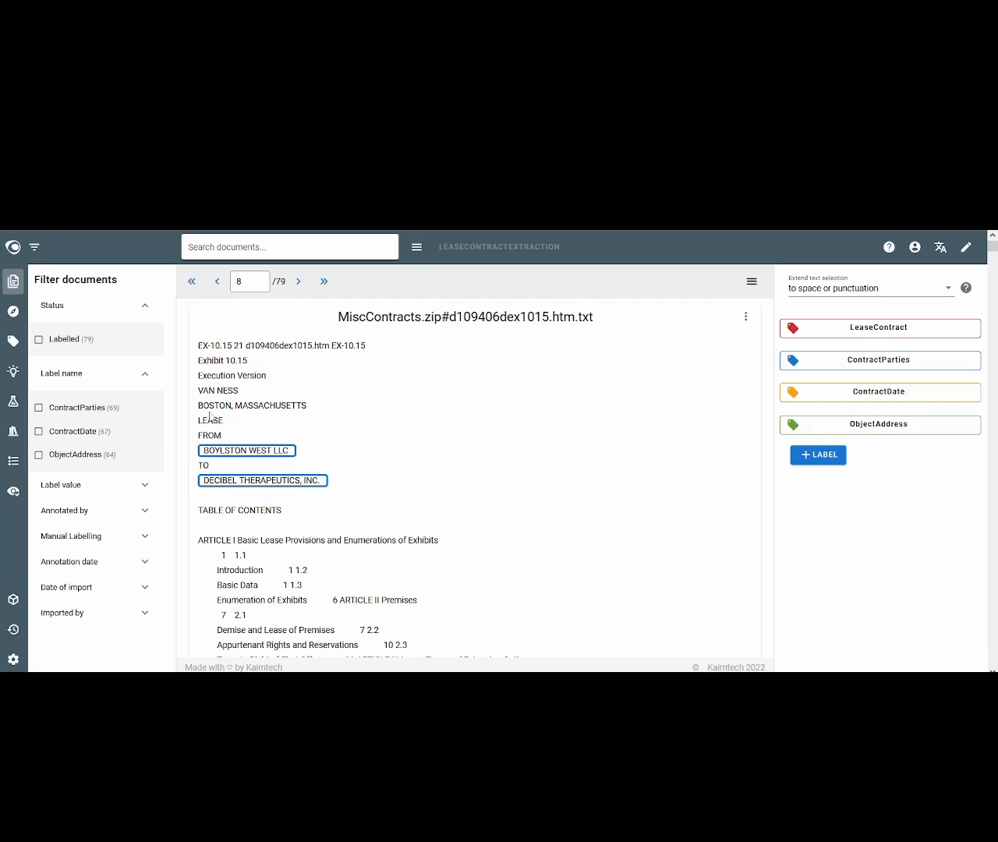
{"action": "left_click", "coordinate": [14, 377]}
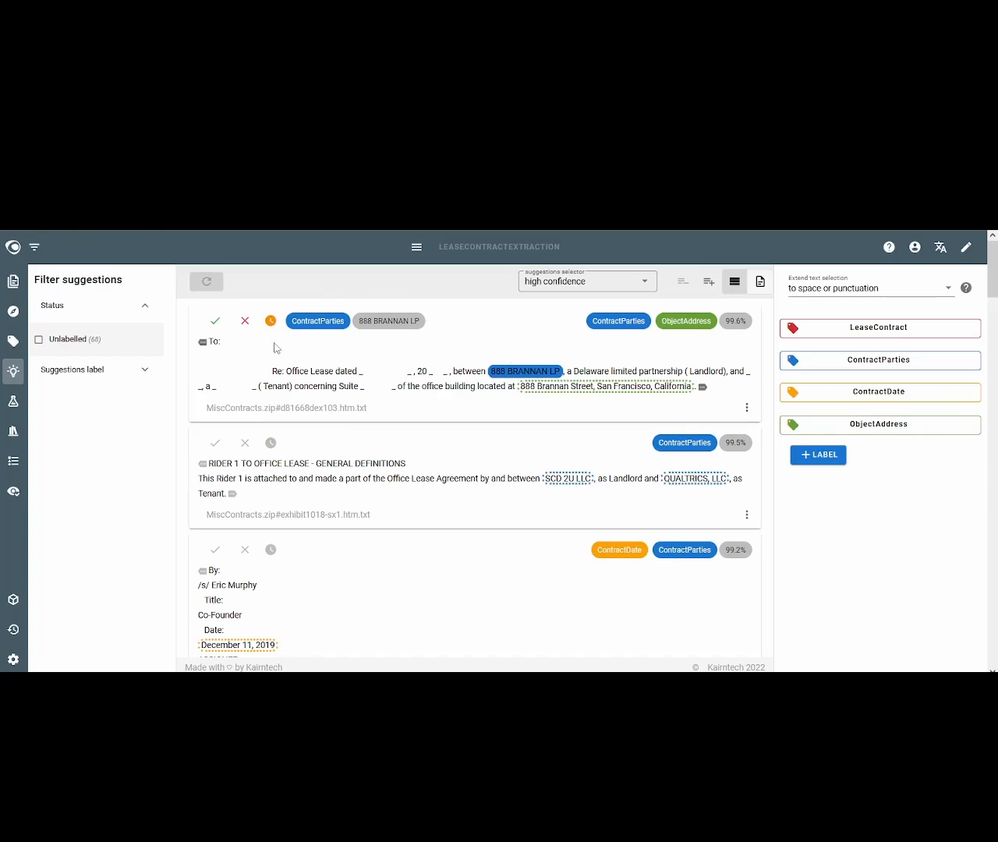
Accept the high-confidence suggestions for the first five segments, from the party 888 BRANNAN LP through the rent commencement date June 15, 2017.
{"action": "left_click", "coordinate": [216, 322]}
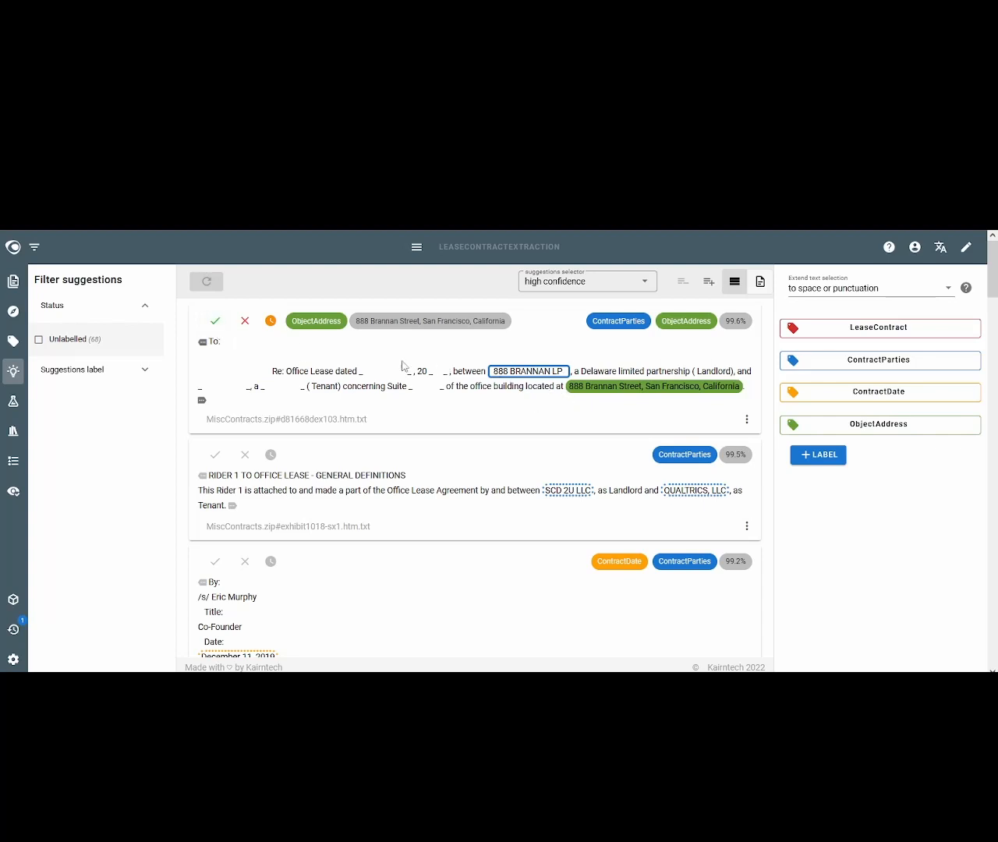
{"action": "left_click", "coordinate": [217, 323]}
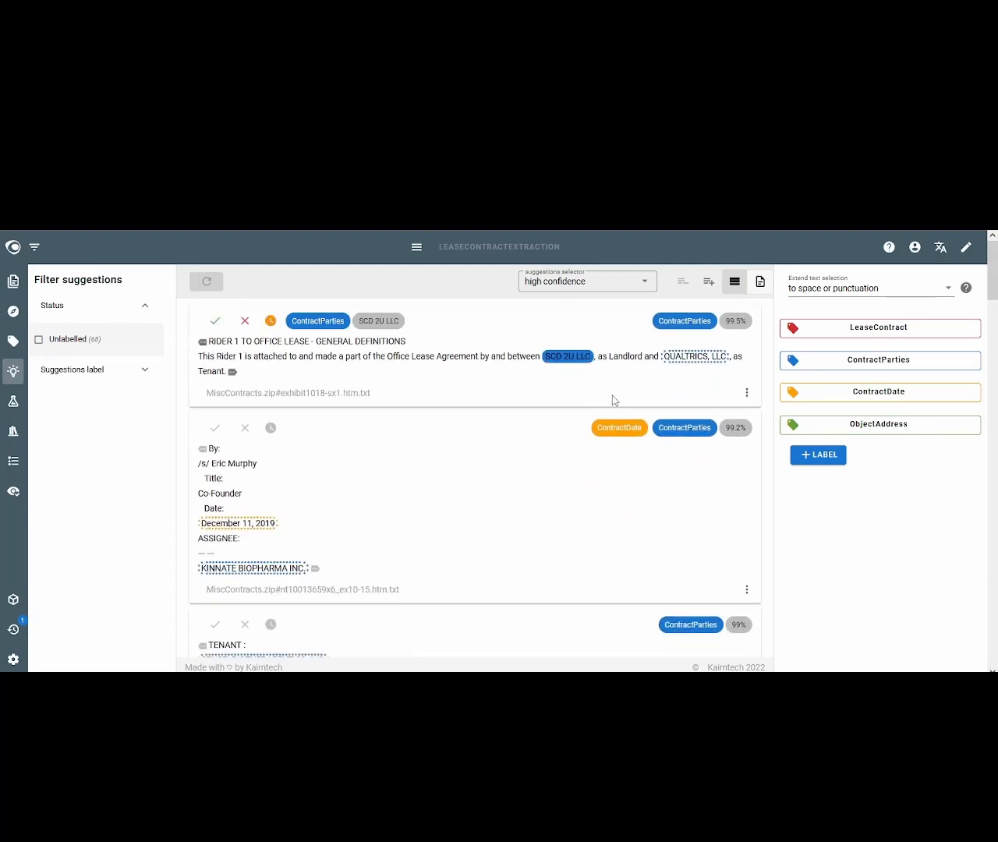
{"action": "left_click", "coordinate": [215, 322]}
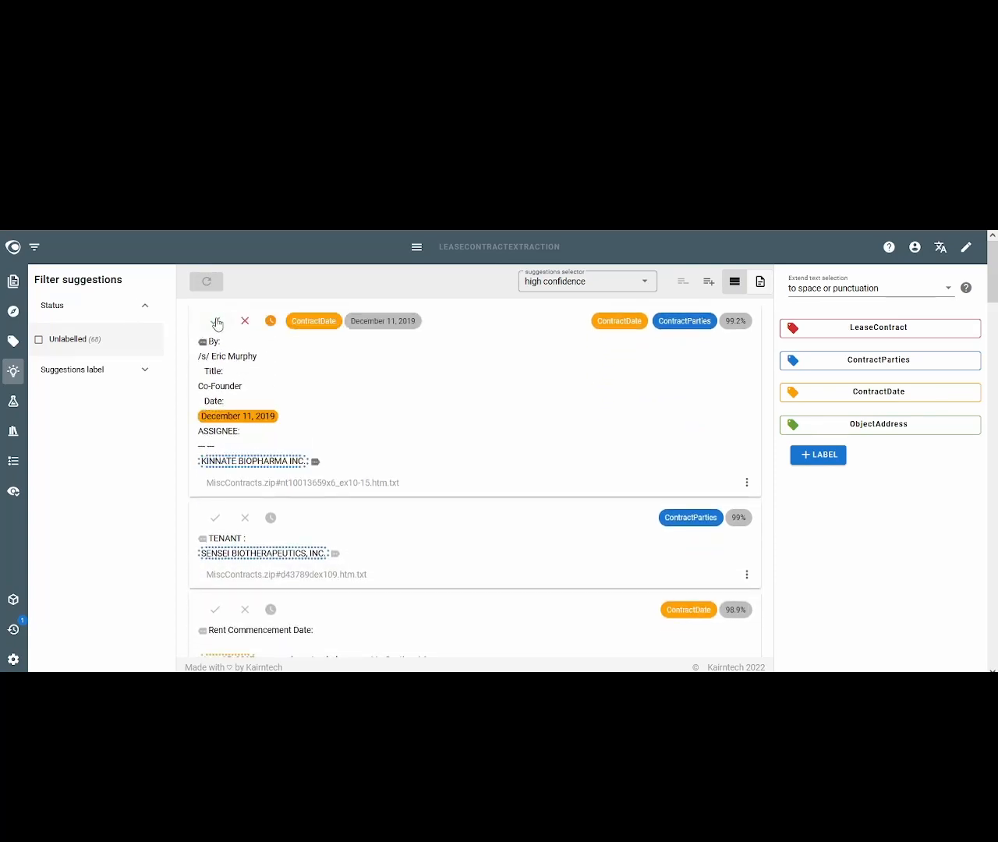
{"action": "left_click", "coordinate": [216, 322]}
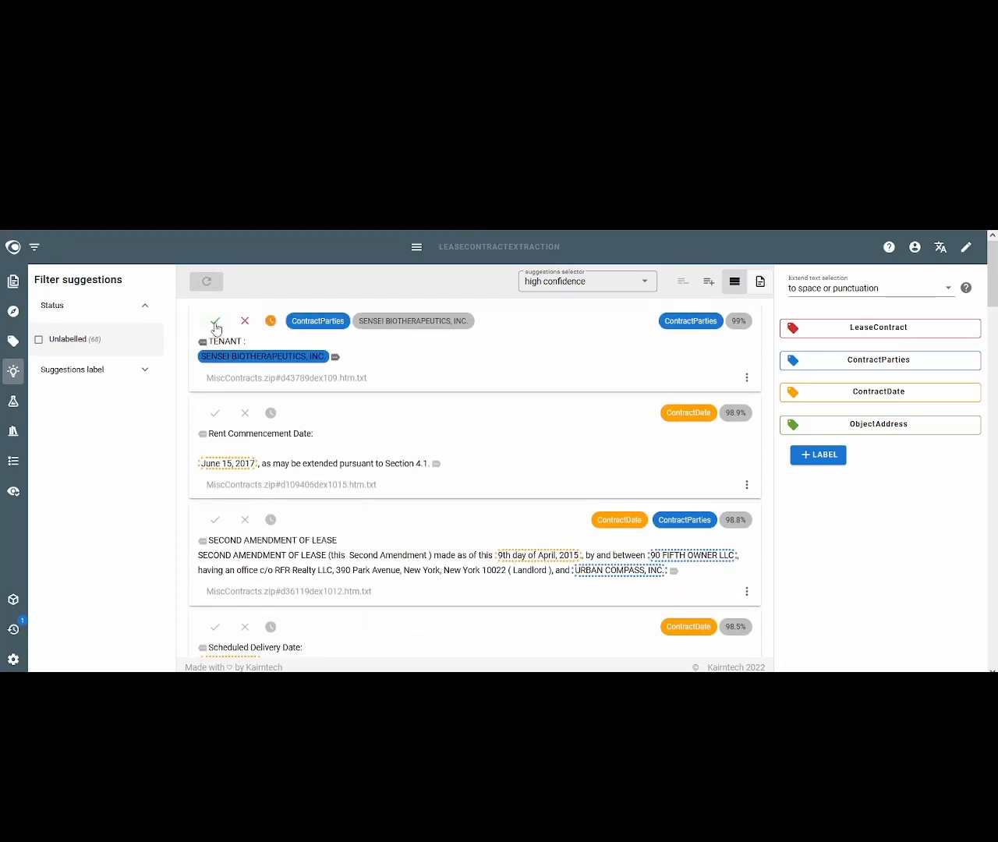
{"action": "left_click", "coordinate": [215, 324]}
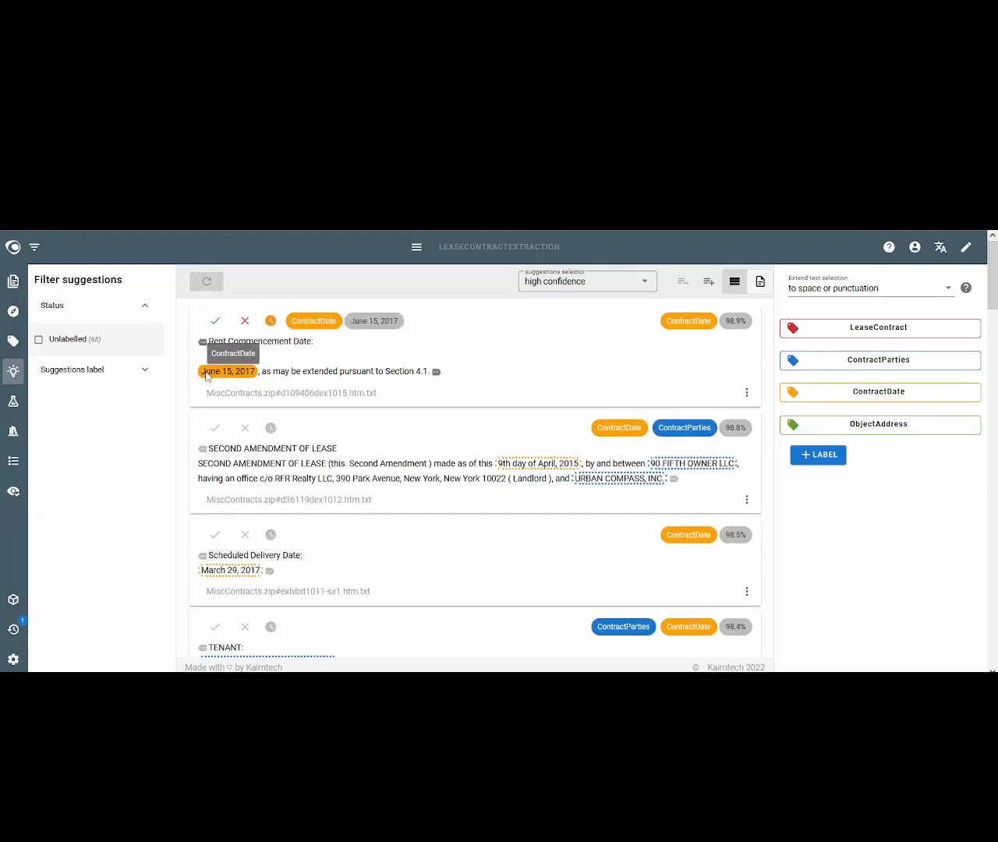
{"action": "left_click", "coordinate": [216, 324]}
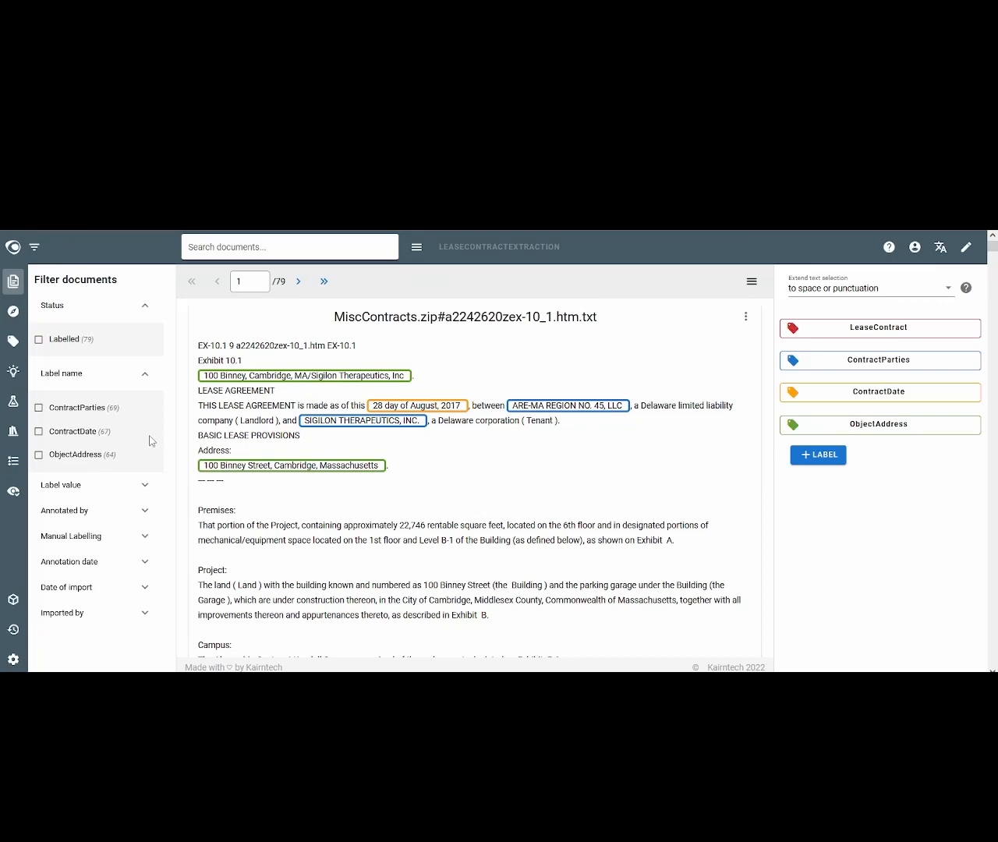
Review the lease extraction project's model experiments and the ContractAnalysisPipeline project's processing pipeline and labels.
{"action": "left_click", "coordinate": [12, 404]}
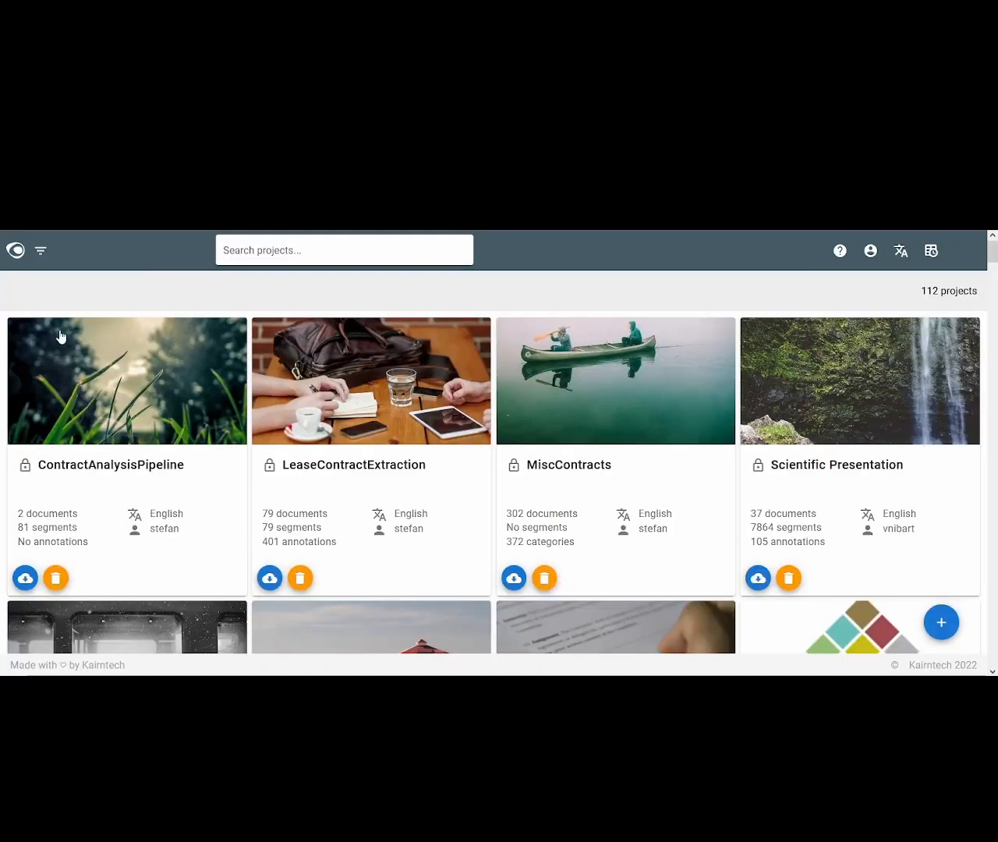
{"action": "left_click", "coordinate": [144, 389]}
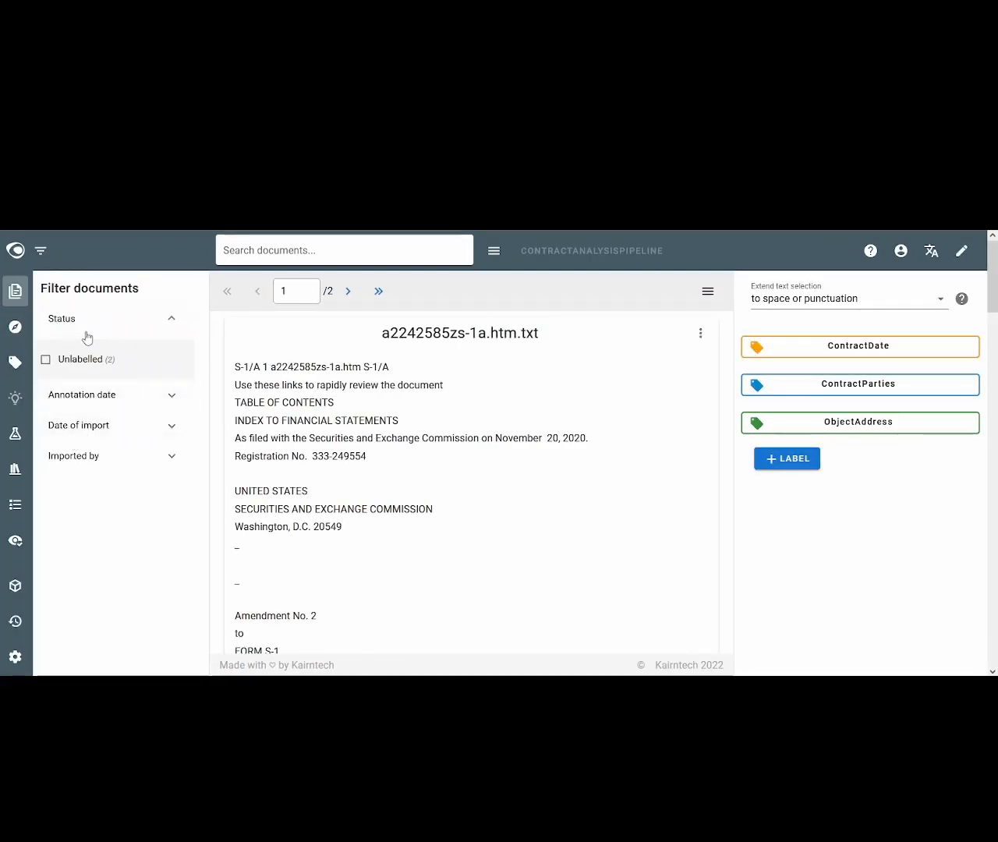
{"action": "left_click", "coordinate": [15, 507]}
{"action": "left_click", "coordinate": [101, 393]}
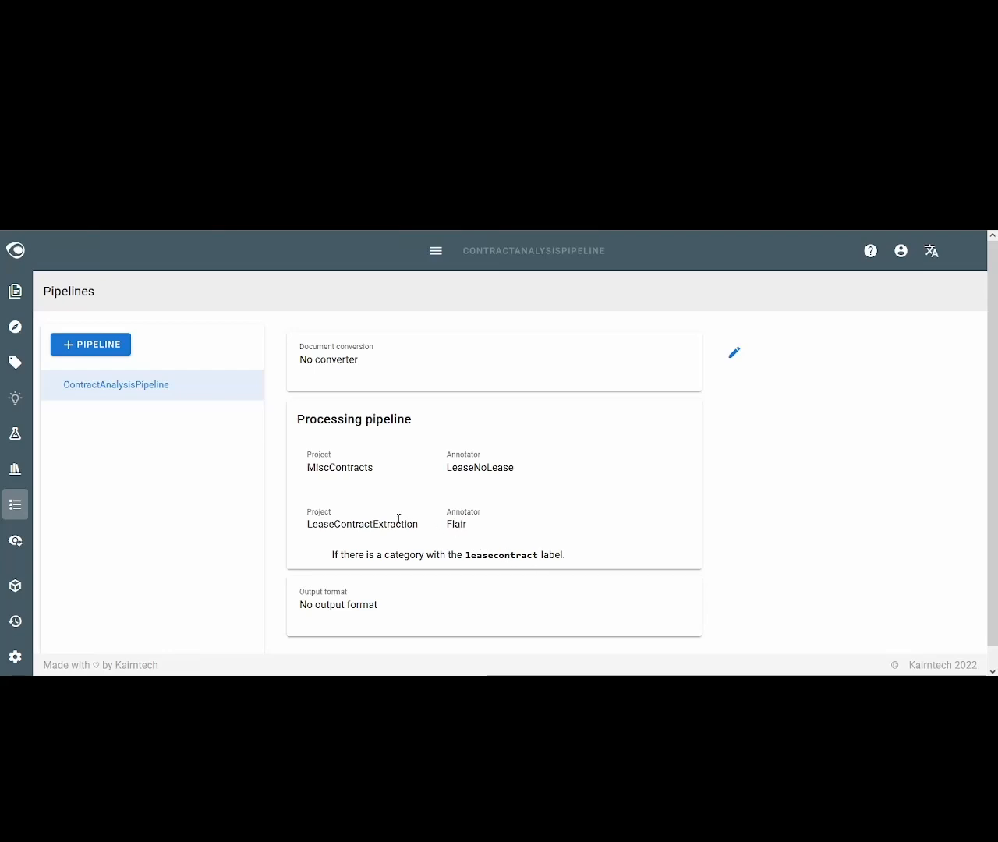
{"action": "left_click", "coordinate": [14, 364]}
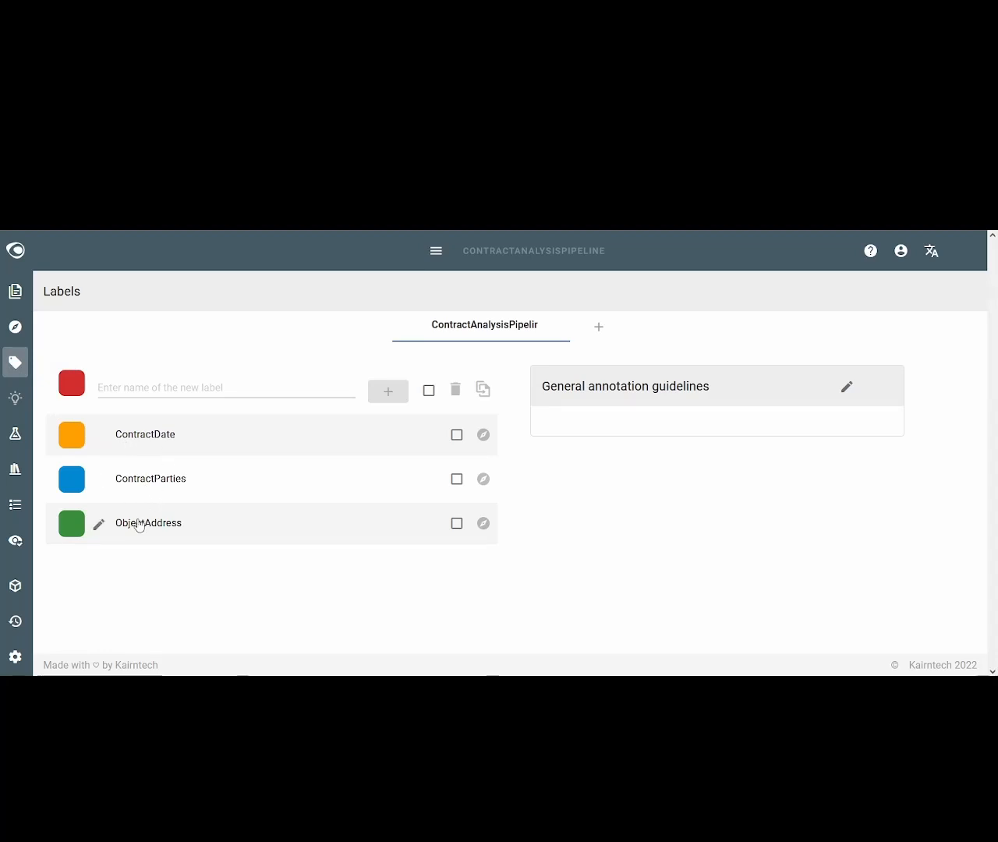
Show document a2242585zs-1a.htm.txt in the test view and annotate it with ContractAnalysisPipeline.
{"action": "left_click", "coordinate": [14, 292]}
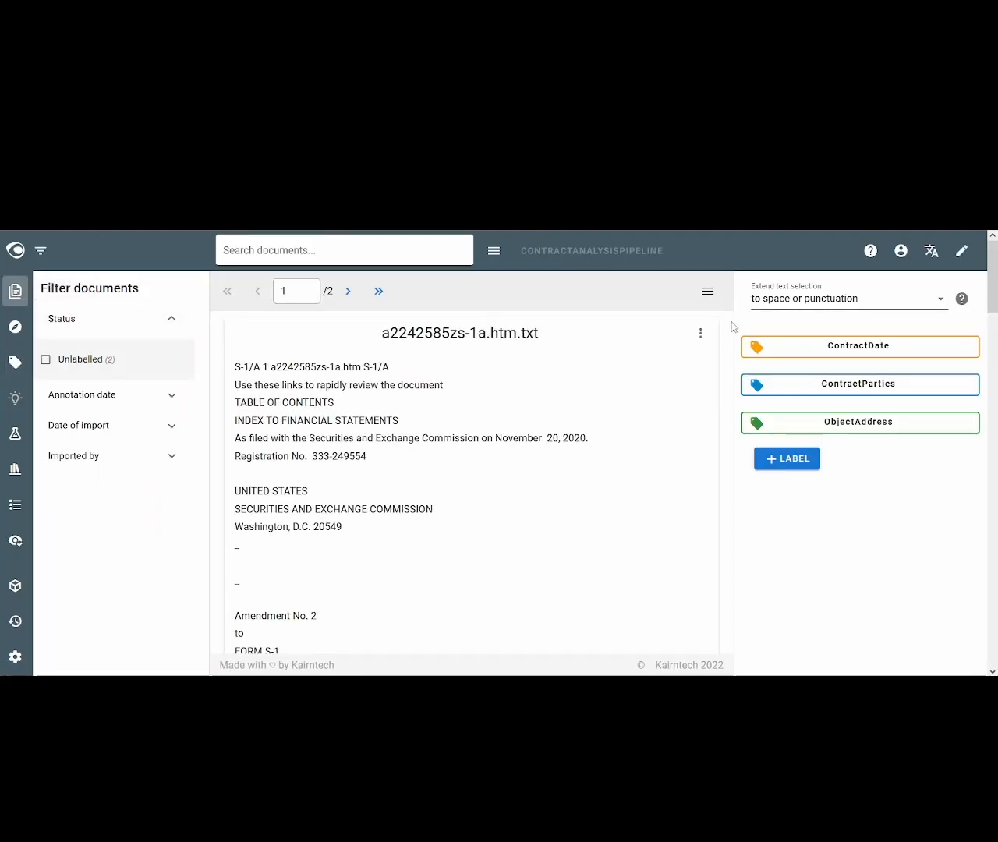
{"action": "left_click", "coordinate": [700, 333]}
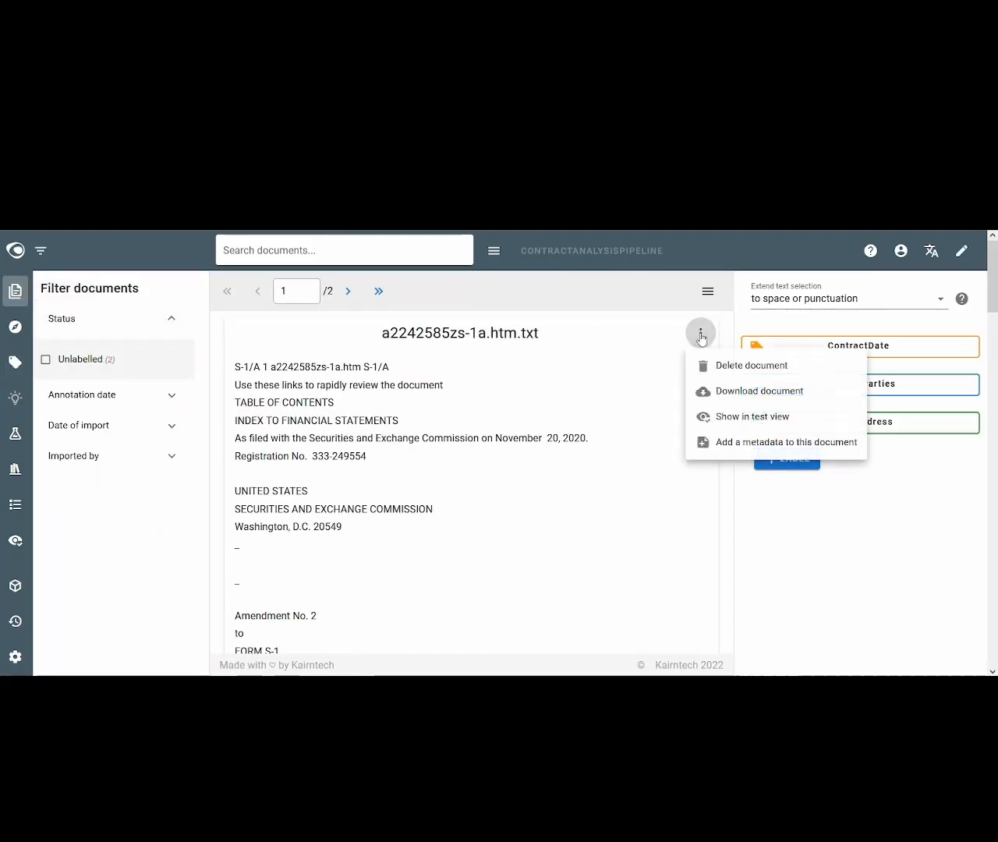
{"action": "left_click", "coordinate": [719, 416]}
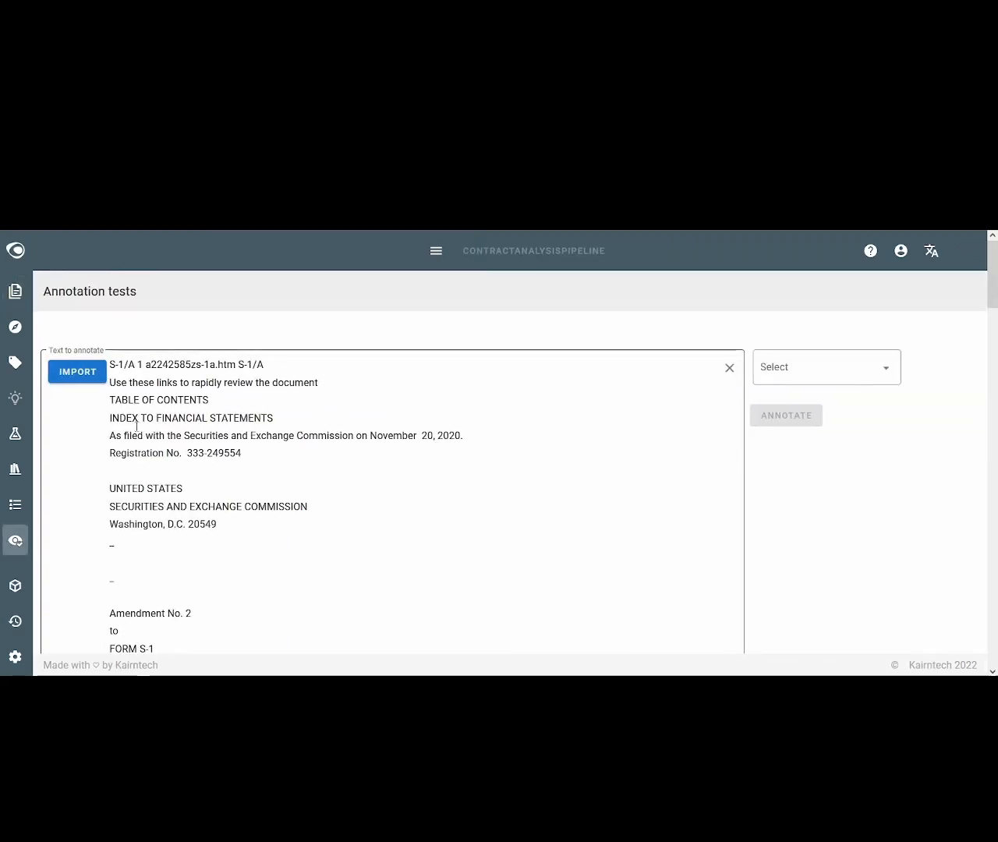
{"action": "left_click", "coordinate": [809, 372]}
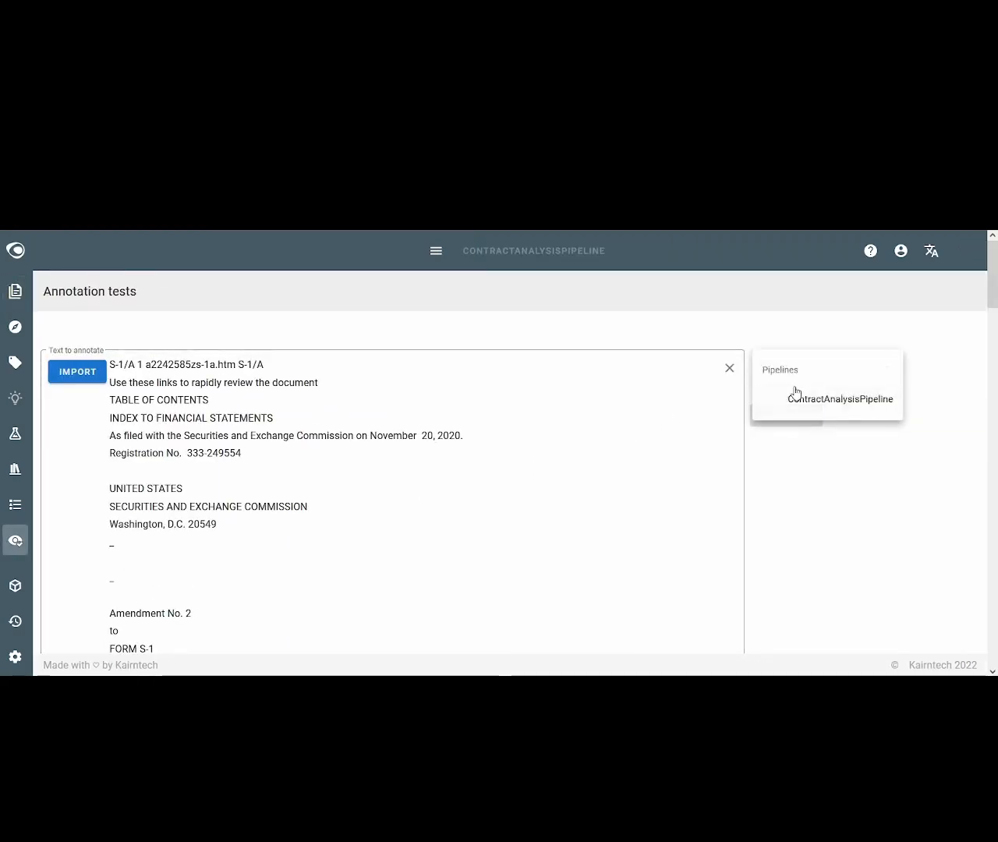
{"action": "left_click", "coordinate": [803, 400]}
{"action": "left_click", "coordinate": [787, 414]}
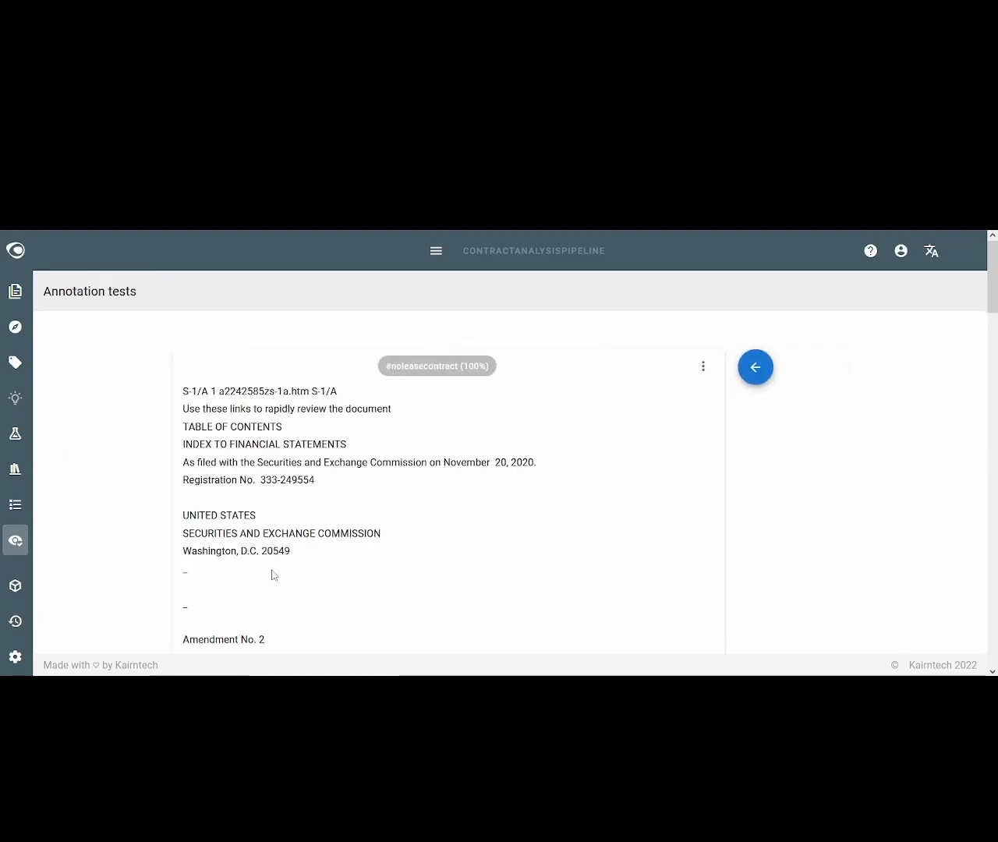
Annotate document a2242620zex-10_1.htm.txt with ContractAnalysisPipeline in the test view and inspect the labels on its date, first party and address.
{"action": "left_click", "coordinate": [15, 295]}
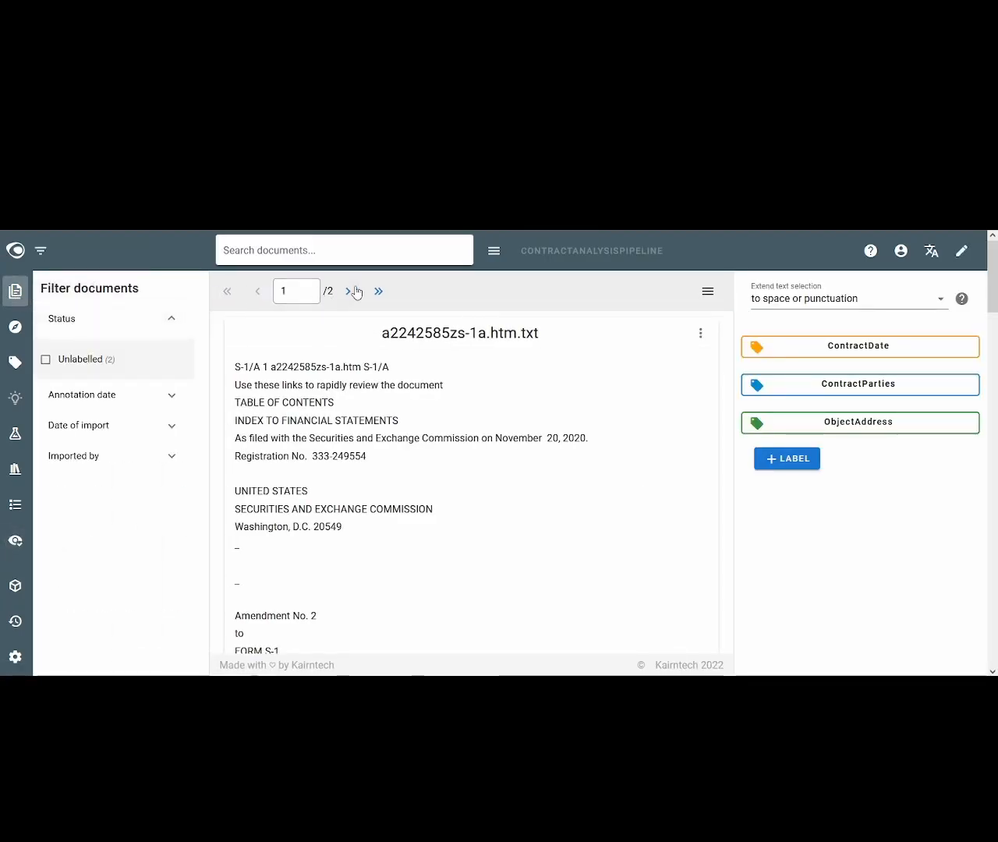
{"action": "left_click", "coordinate": [349, 292]}
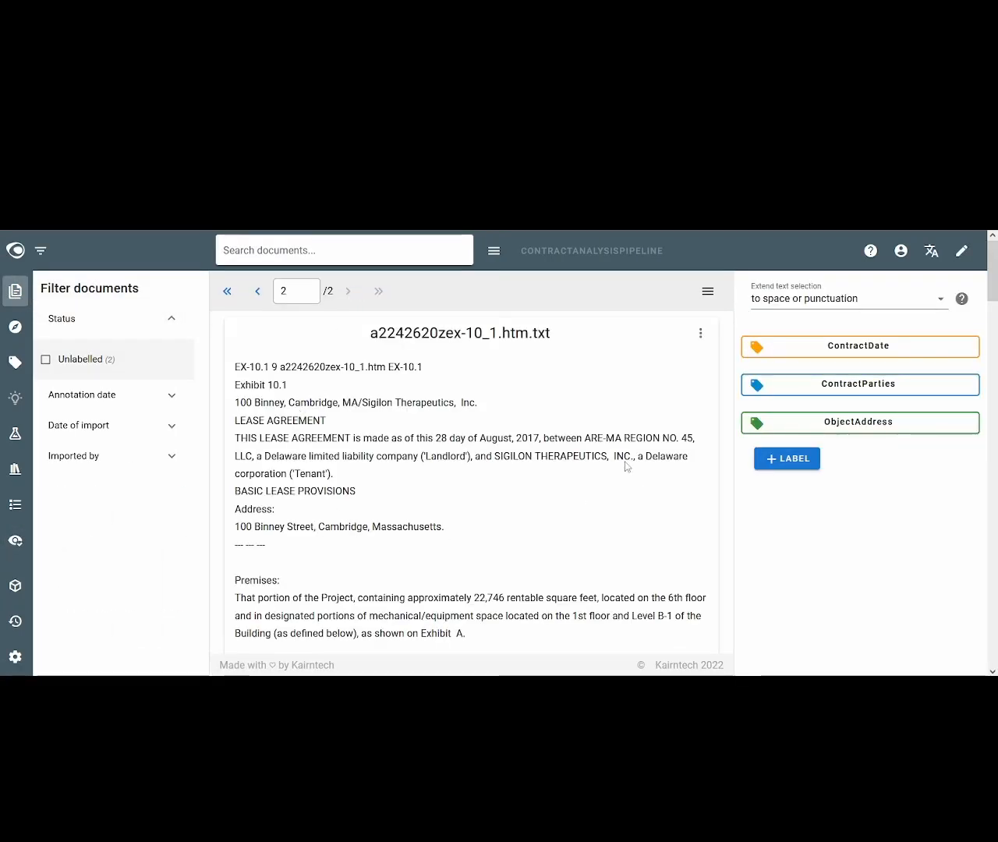
{"action": "left_click", "coordinate": [700, 336]}
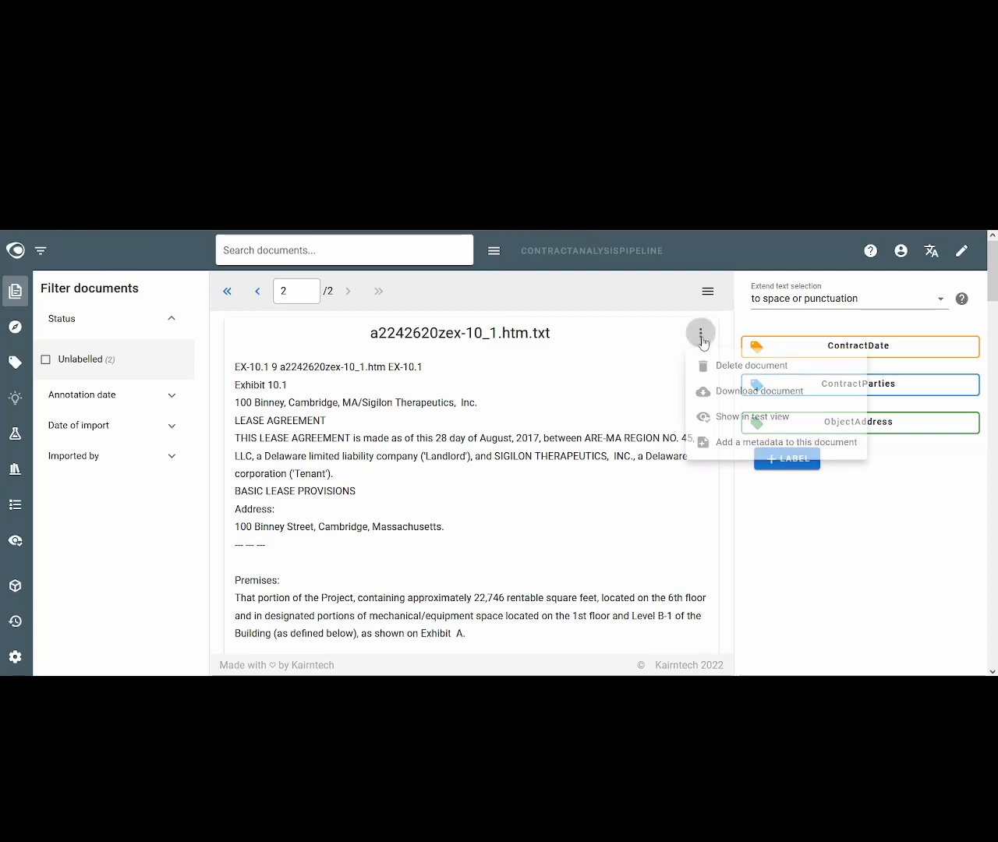
{"action": "left_click", "coordinate": [740, 419]}
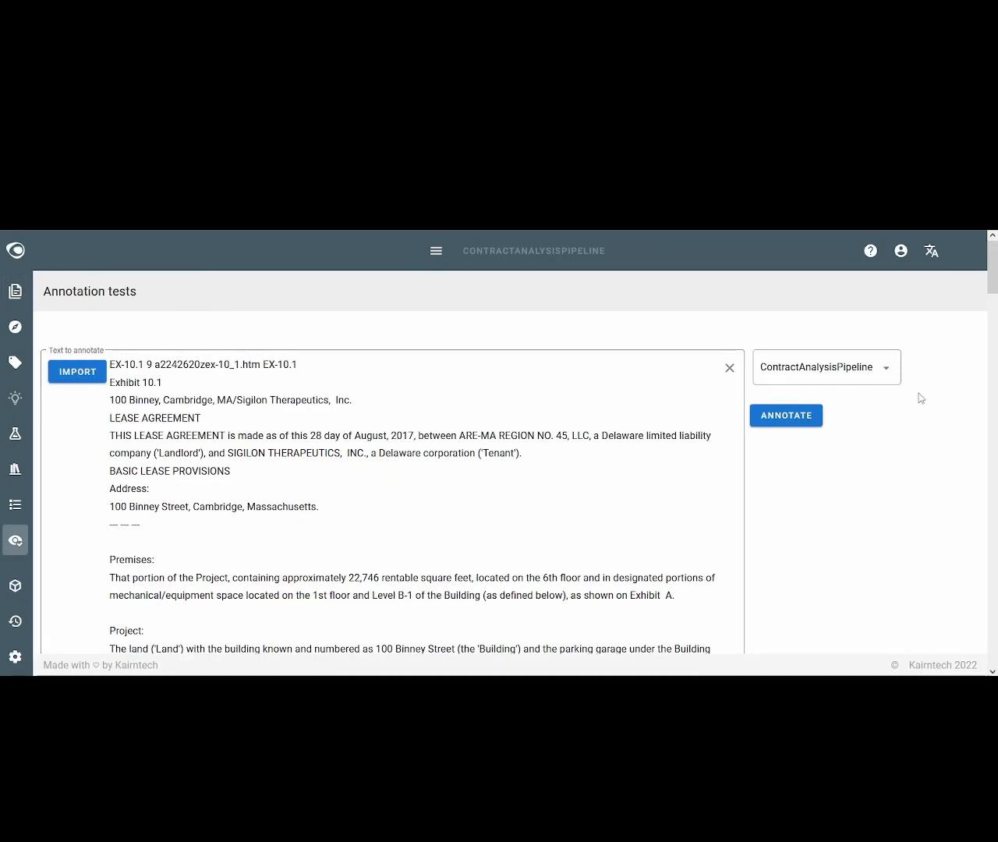
{"action": "left_click", "coordinate": [786, 419]}
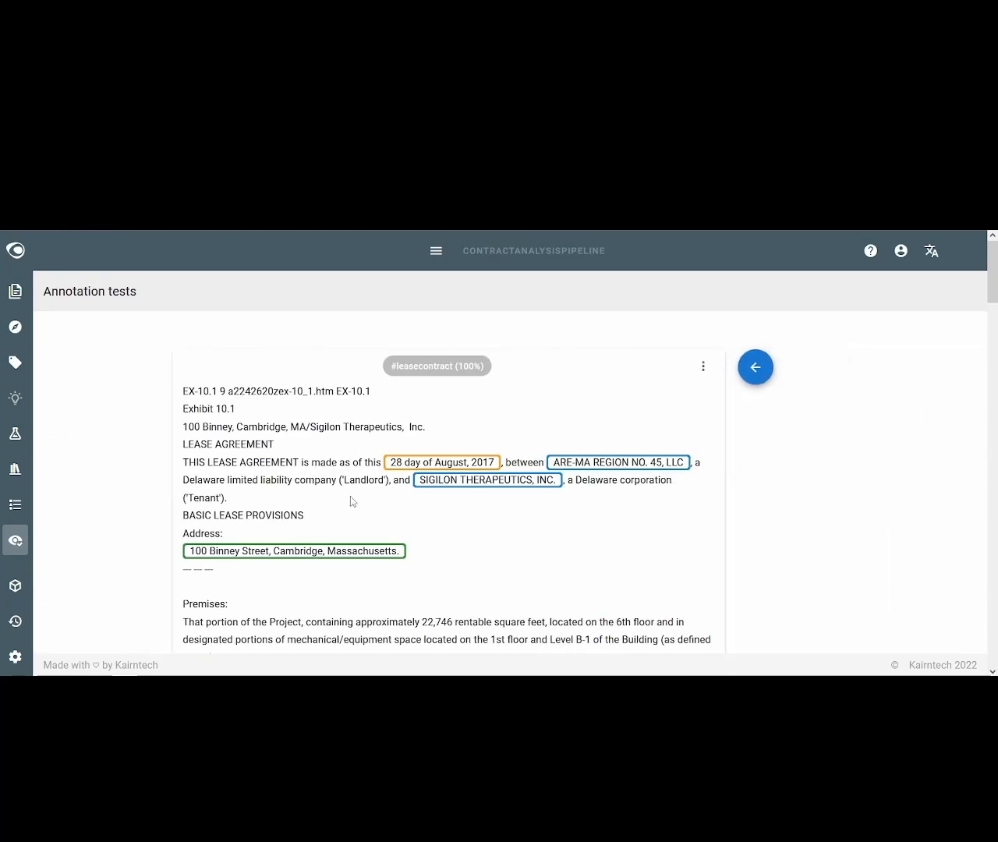
{"action": "mouse_move", "coordinate": [437, 467]}
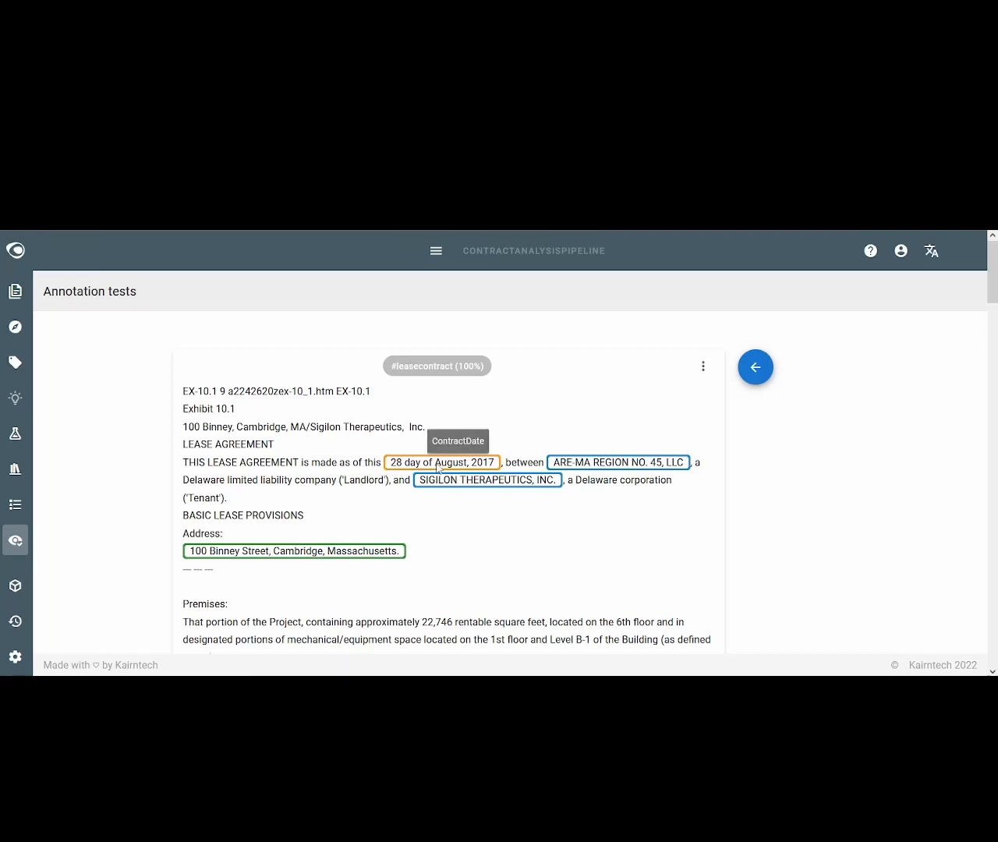
{"action": "mouse_move", "coordinate": [560, 468]}
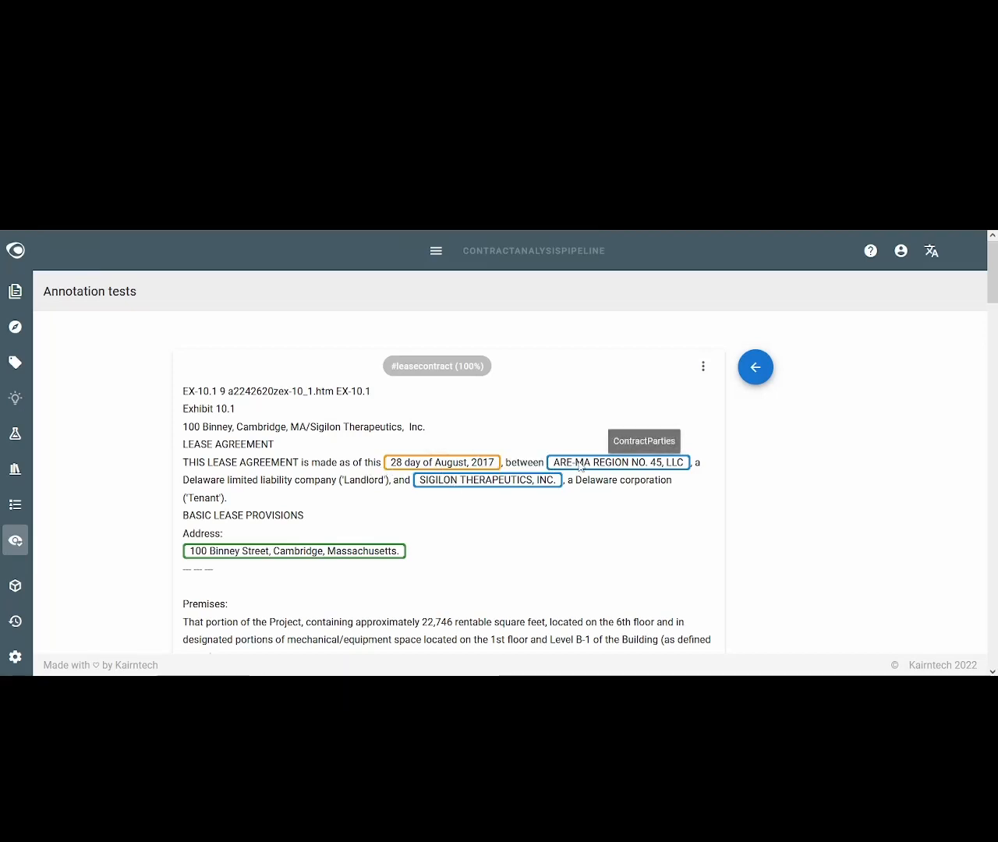
{"action": "mouse_move", "coordinate": [348, 555]}
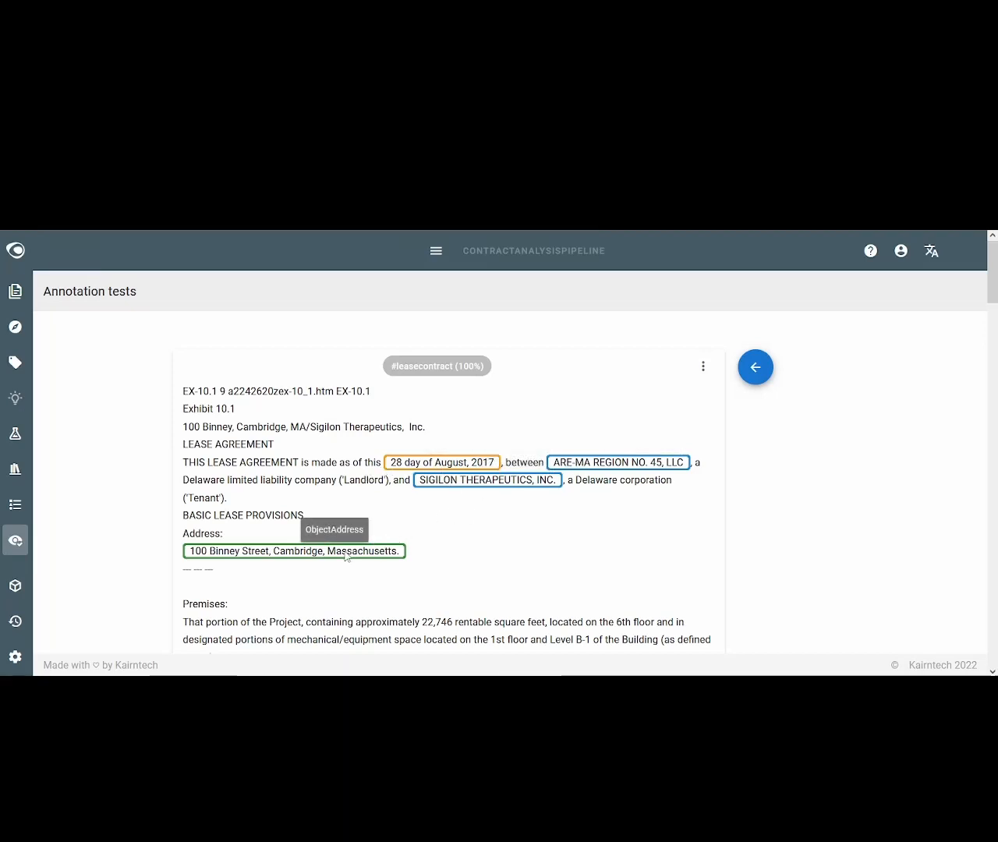